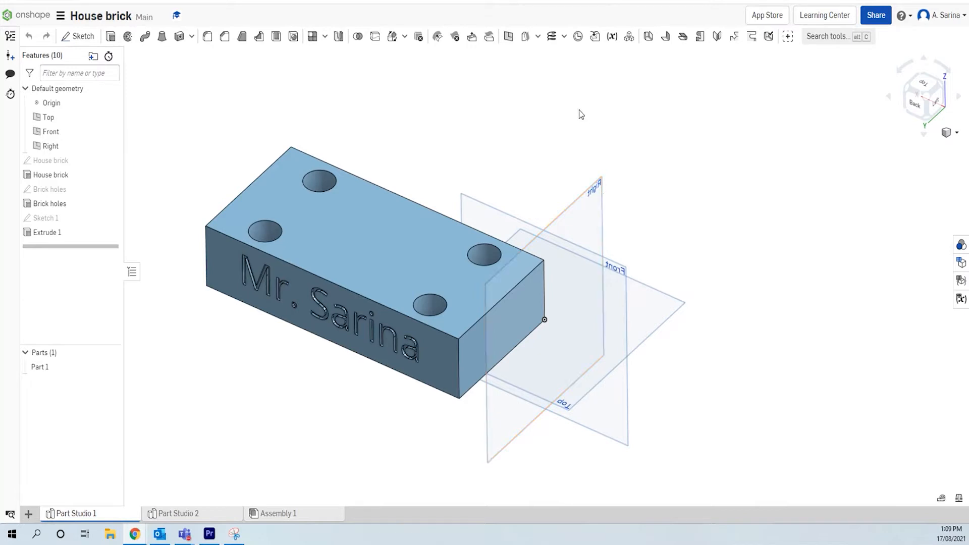
right_drag(462, 198, 454, 226)
right_drag(534, 202, 542, 137)
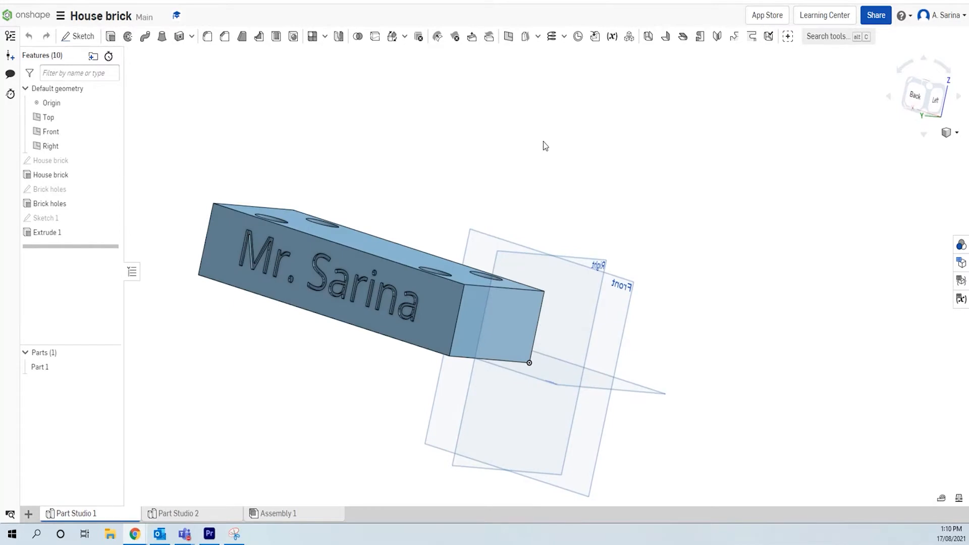
right_drag(653, 303, 692, 347)
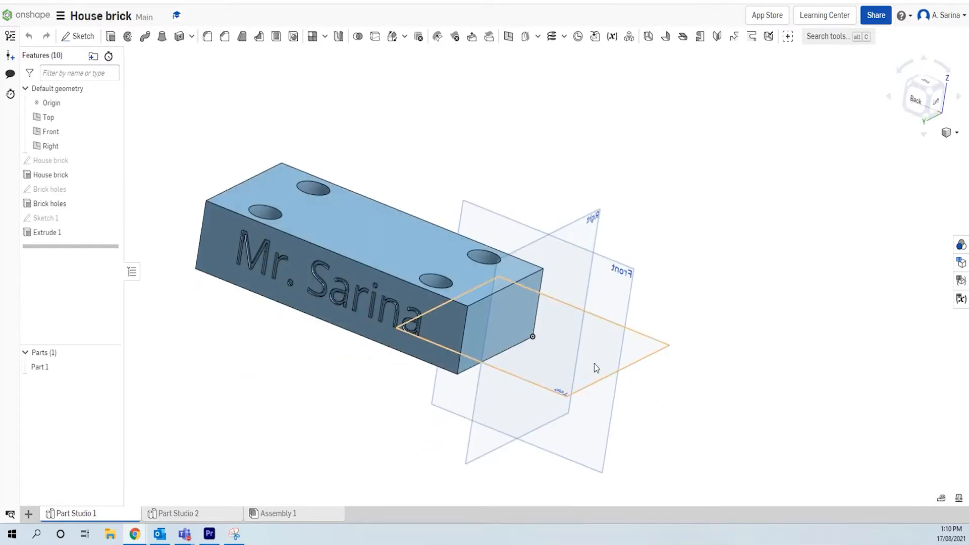
right_drag(646, 210, 652, 240)
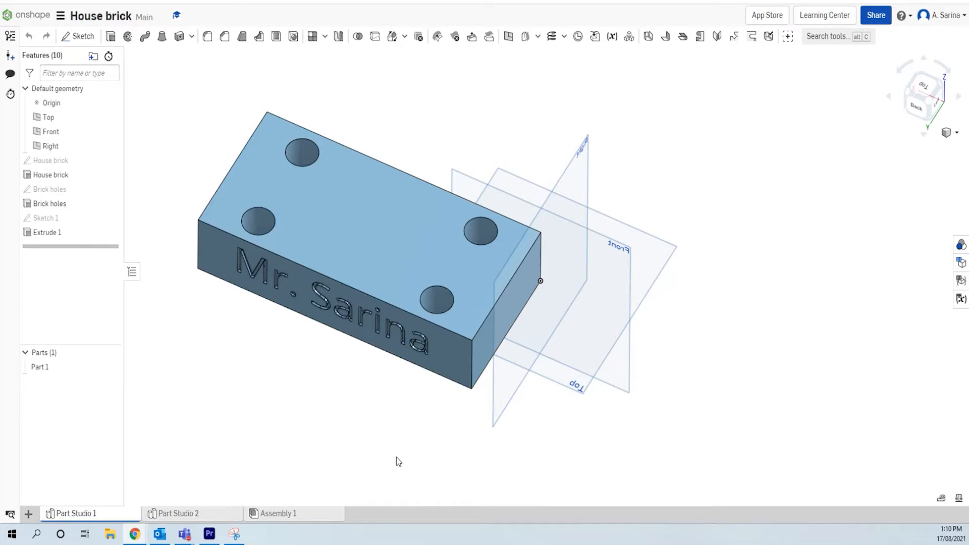
key(ctrl)
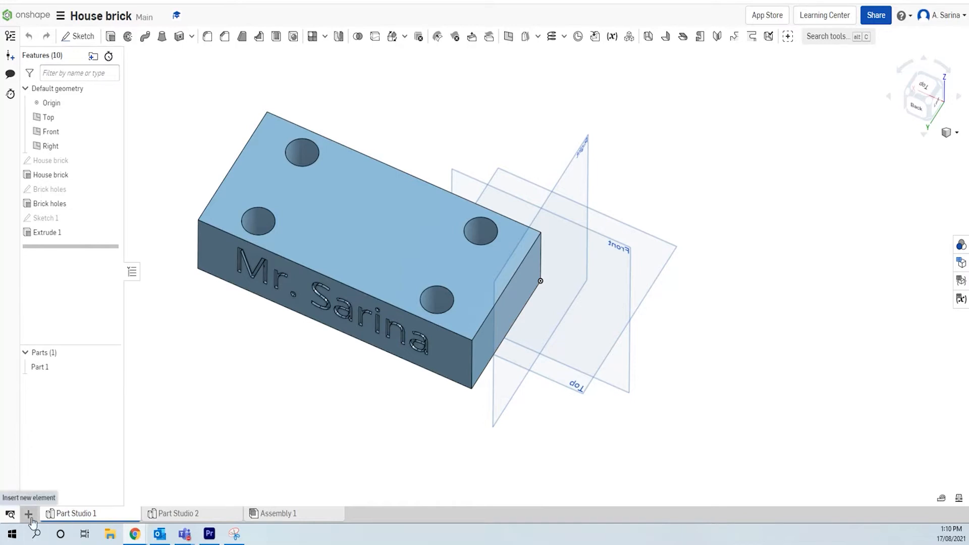
Step: Create a new Part Studio in the document and rename it "Coffee cup"
click(30, 515)
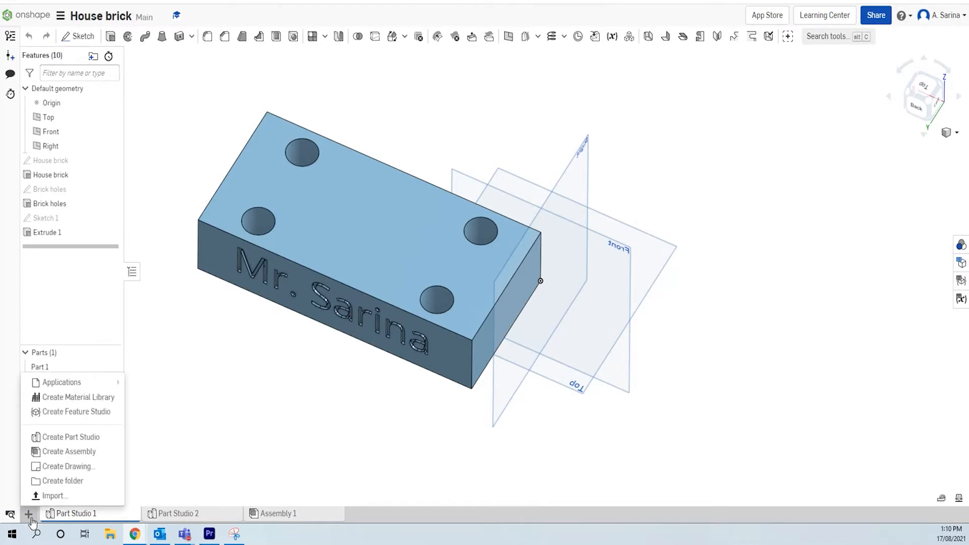
click(55, 437)
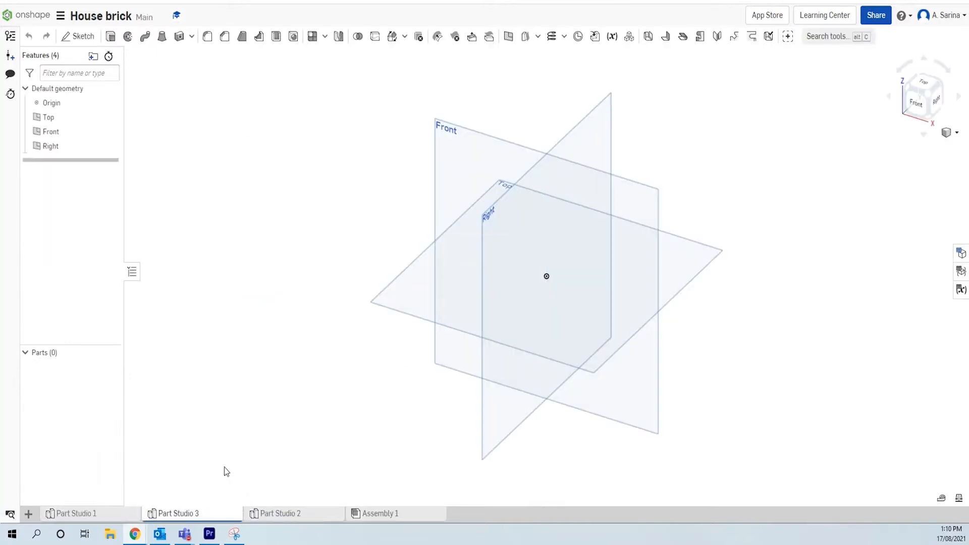
right_click(194, 514)
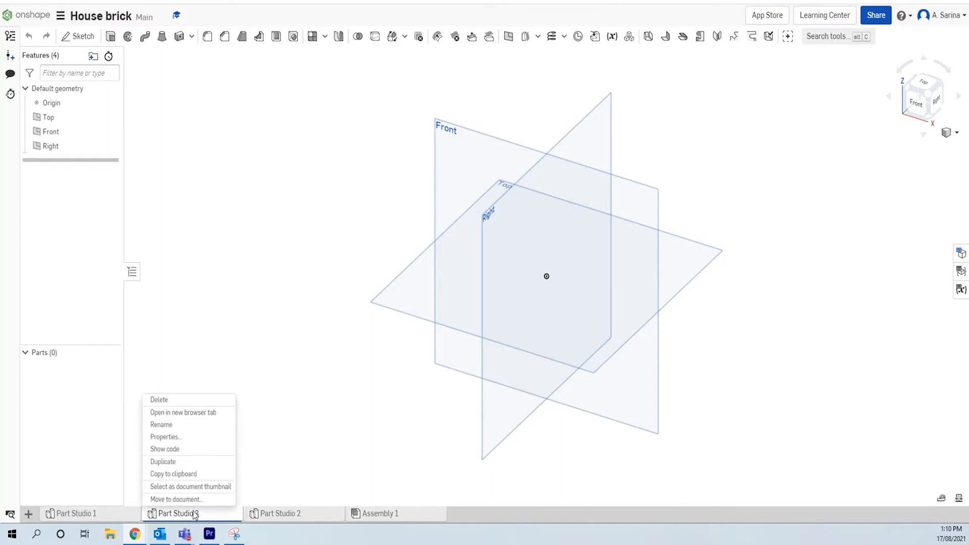
click(184, 427)
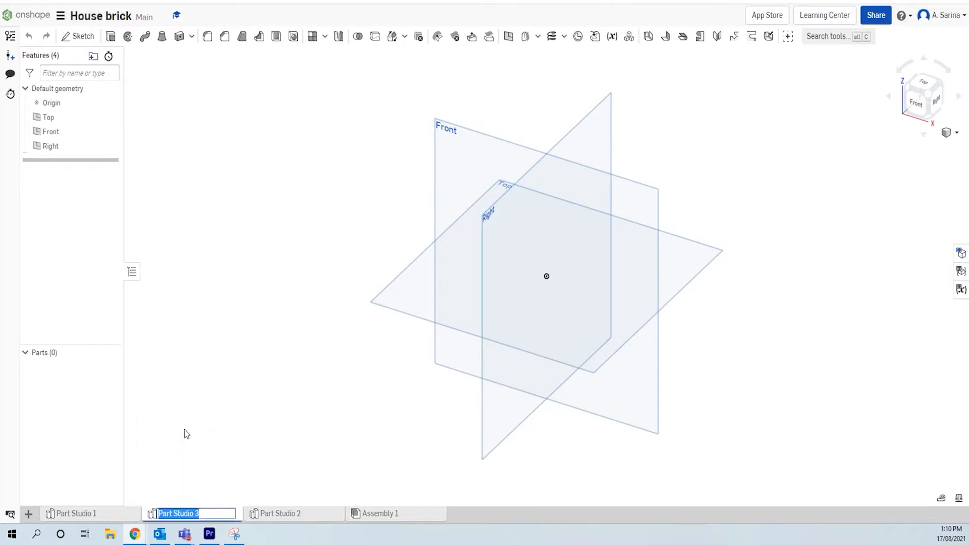
text(Coffee cup)
key(Return)
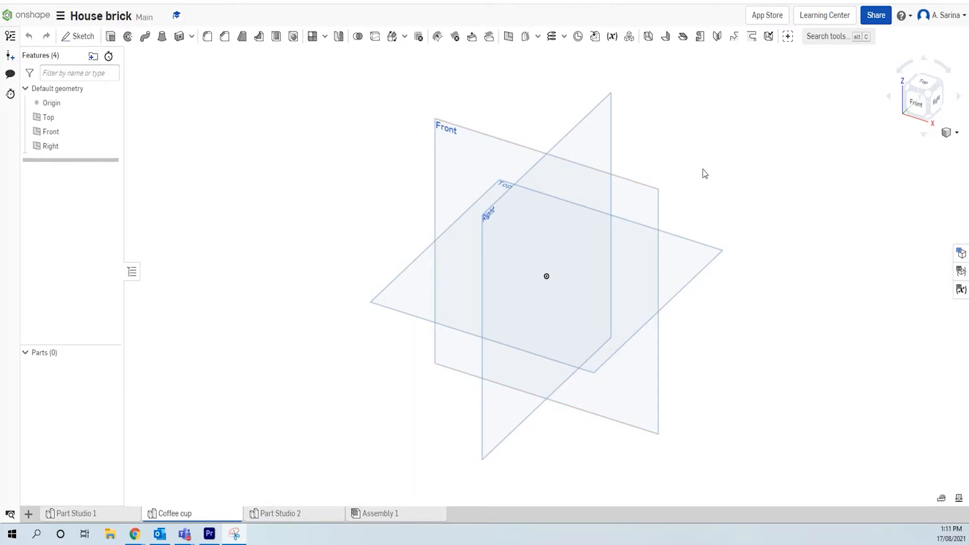
Step: Start a new sketch on the Front plane, viewed straight on
click(474, 157)
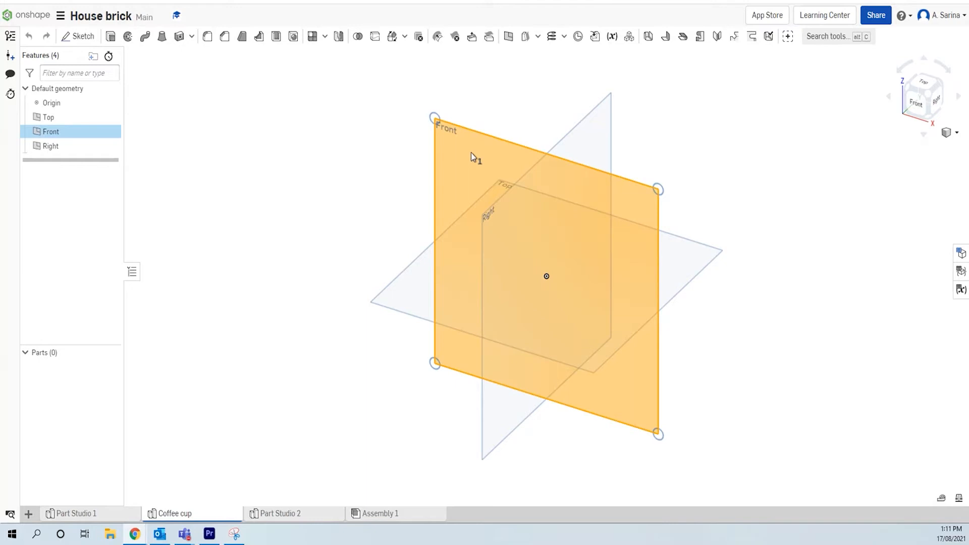
key(n)
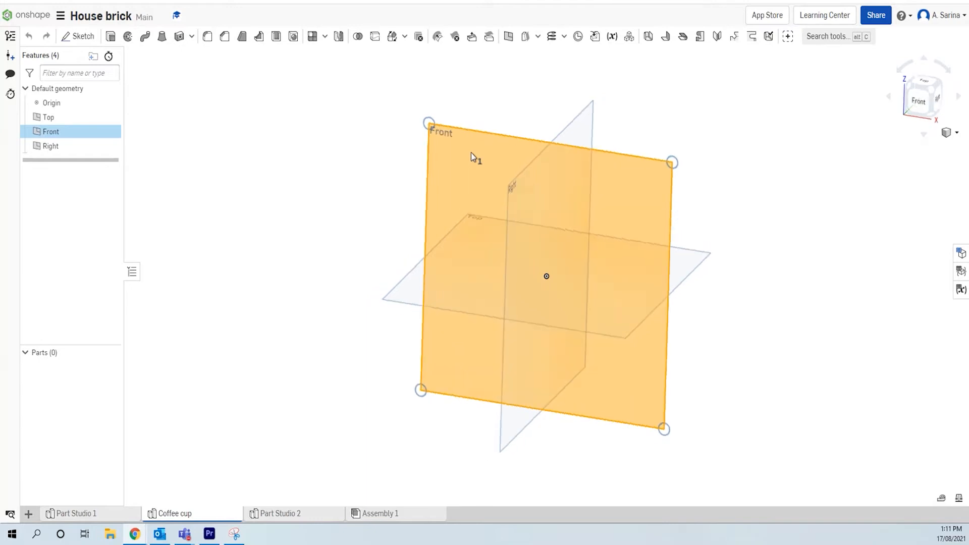
click(77, 37)
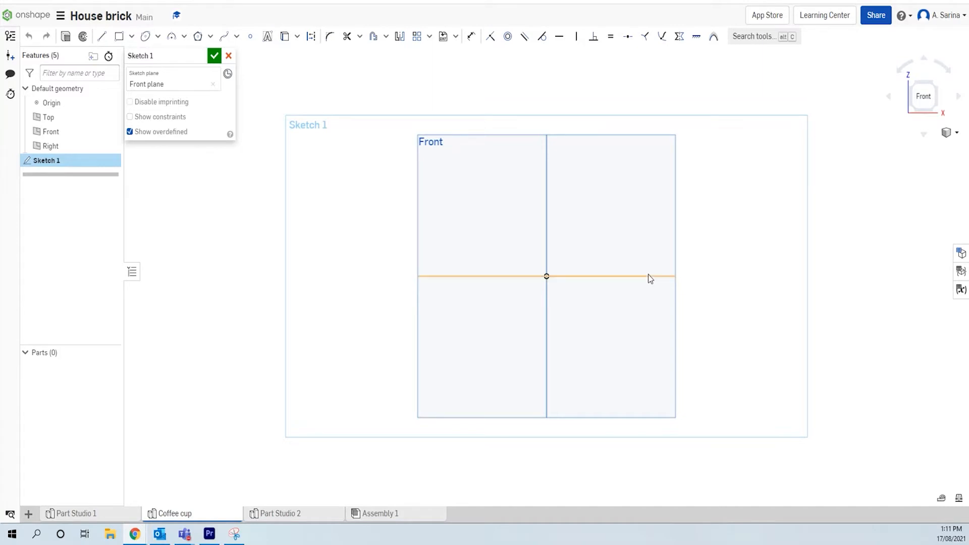
scroll(838, 202, up, 1)
scroll(839, 203, up, 1)
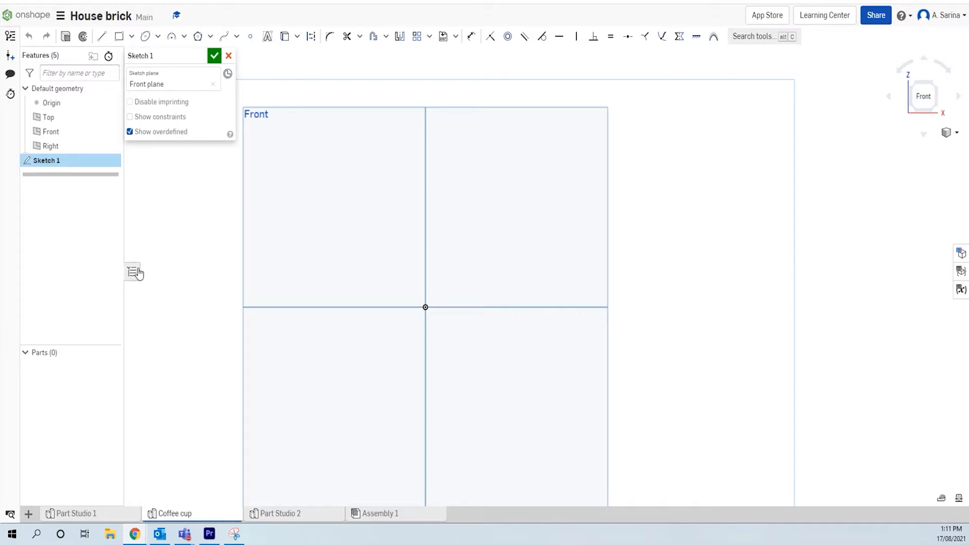
Step: Draw a corner rectangle from the origin for the cup's base, 35 wide and 4 high
click(119, 37)
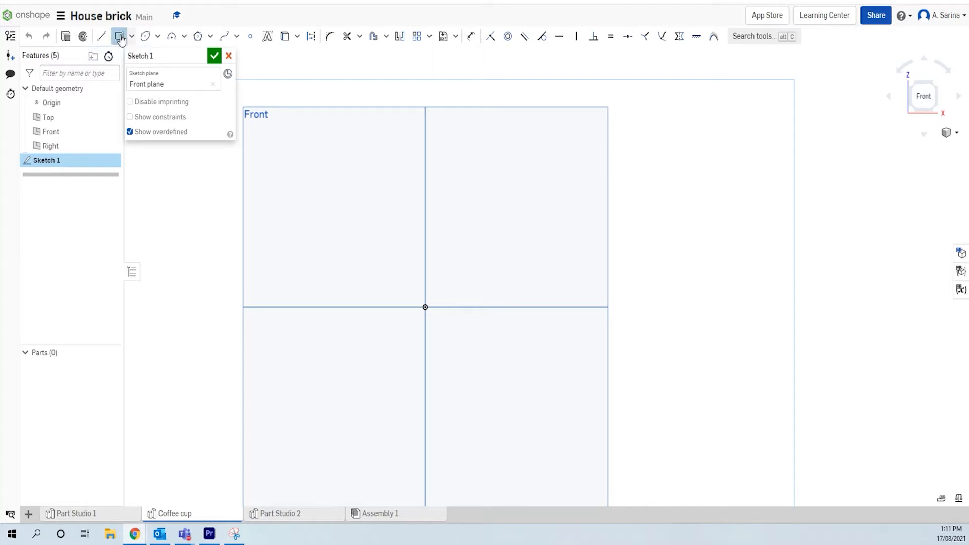
click(427, 306)
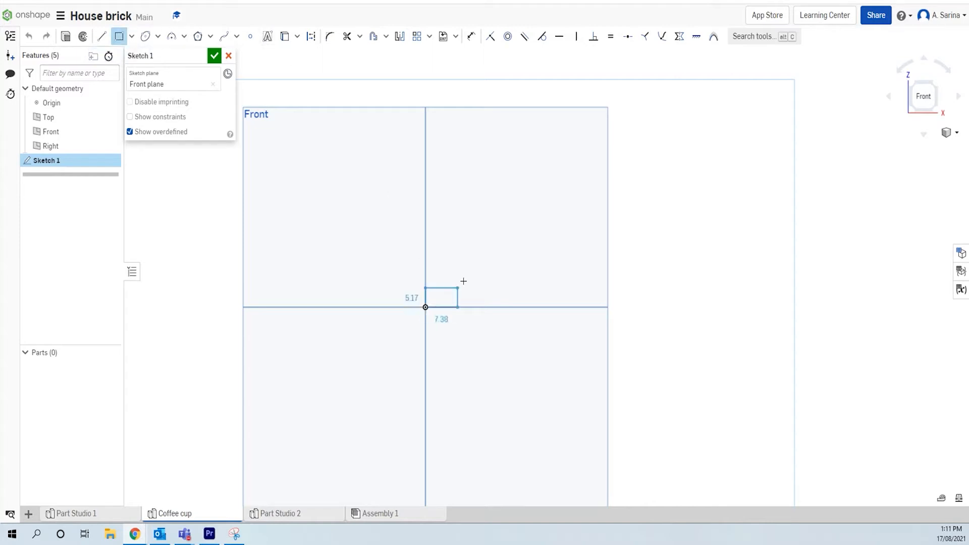
click(656, 227)
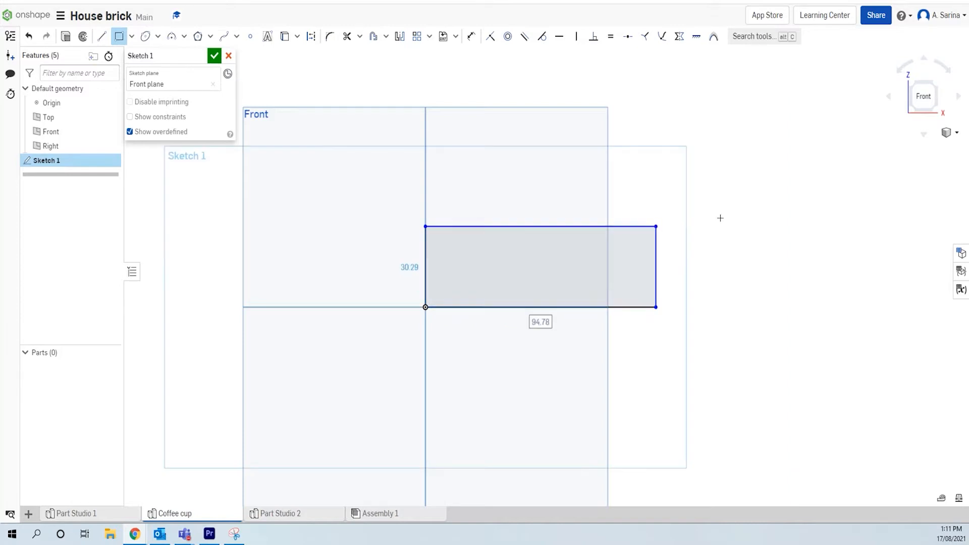
text(35)
key(Return)
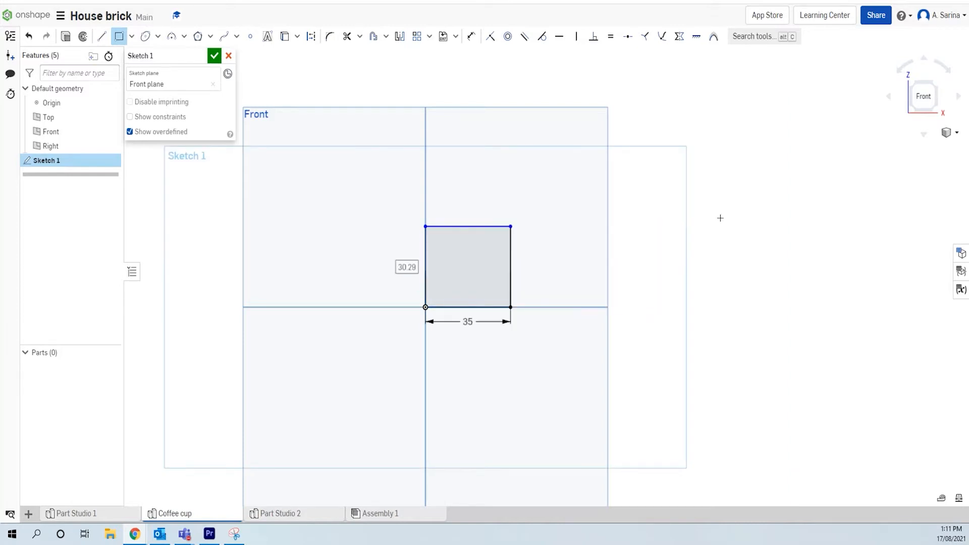
text(4)
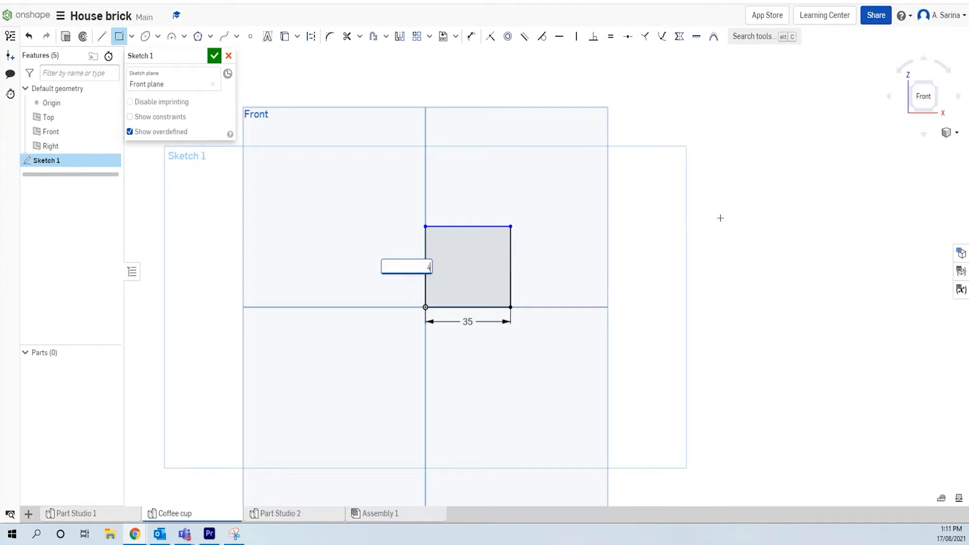
key(Return)
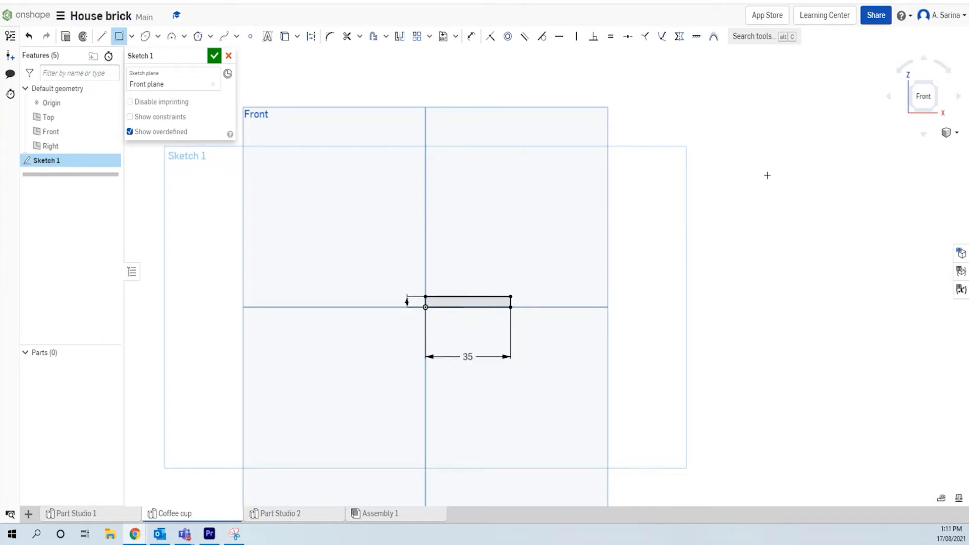
scroll(752, 214, up, 2)
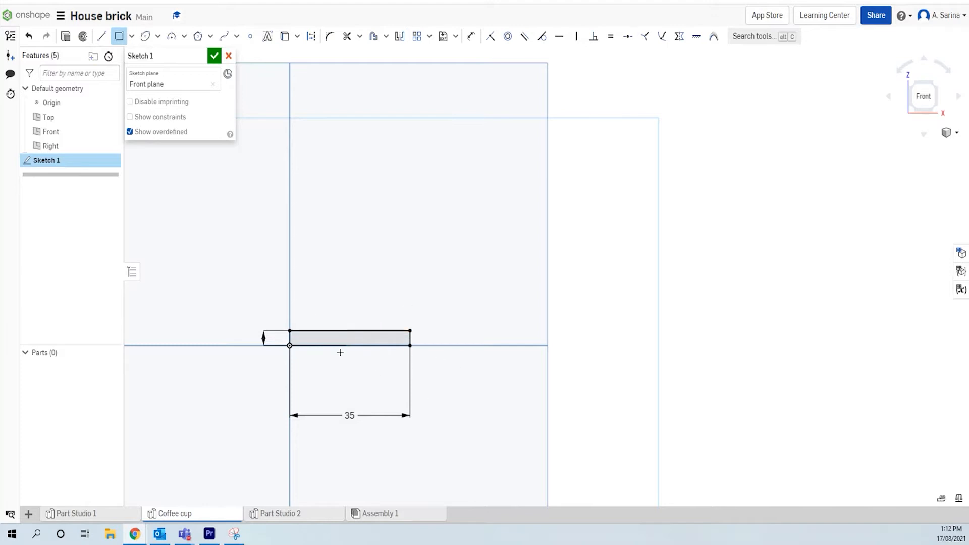
key(i)
key(Escape)
click(101, 38)
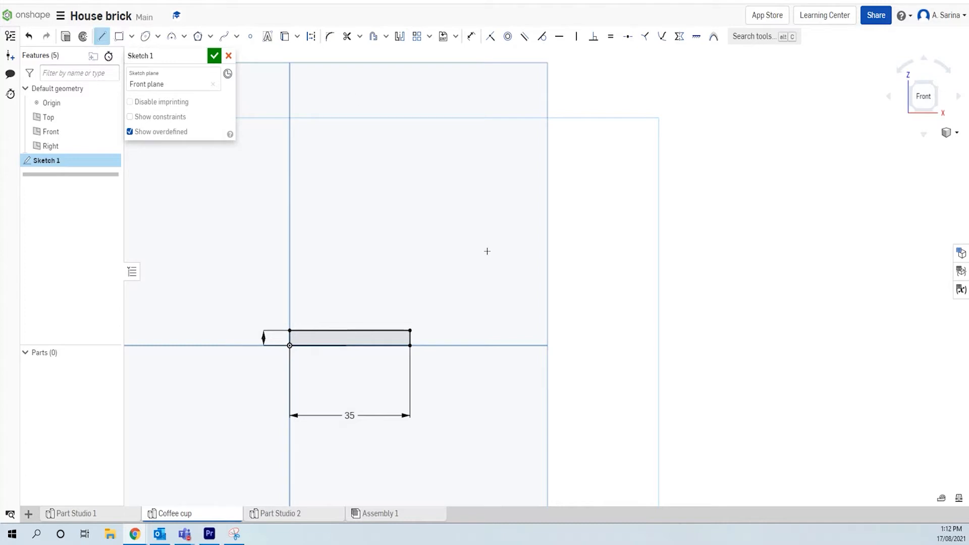
click(410, 346)
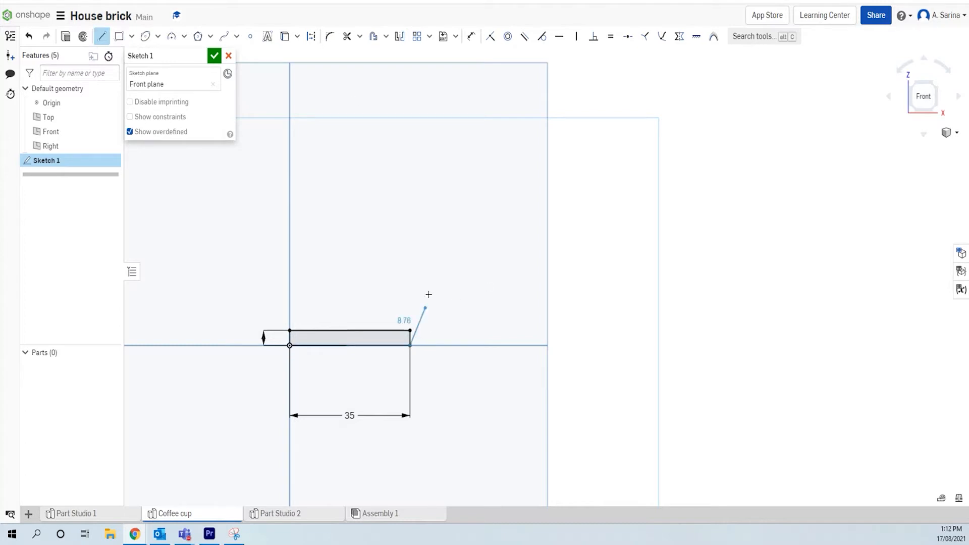
click(467, 99)
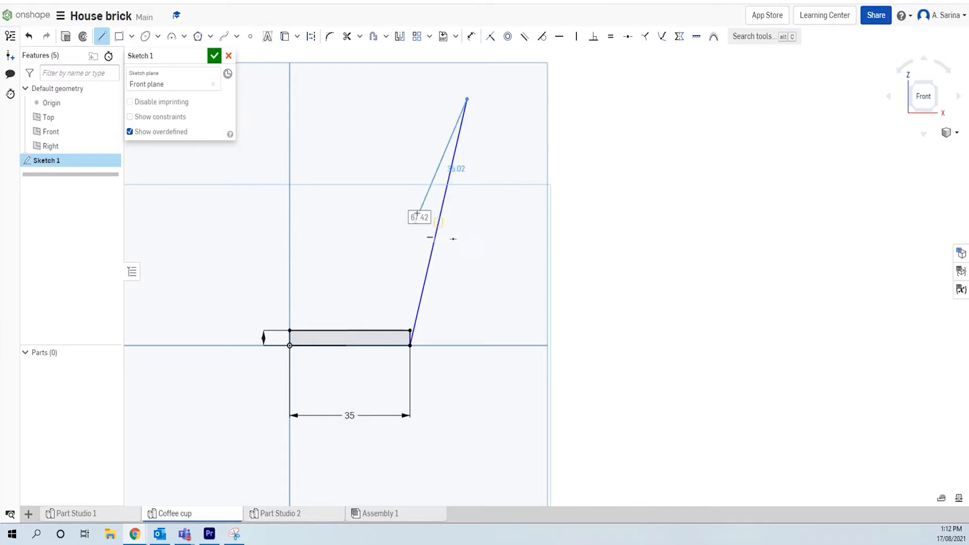
key(Escape)
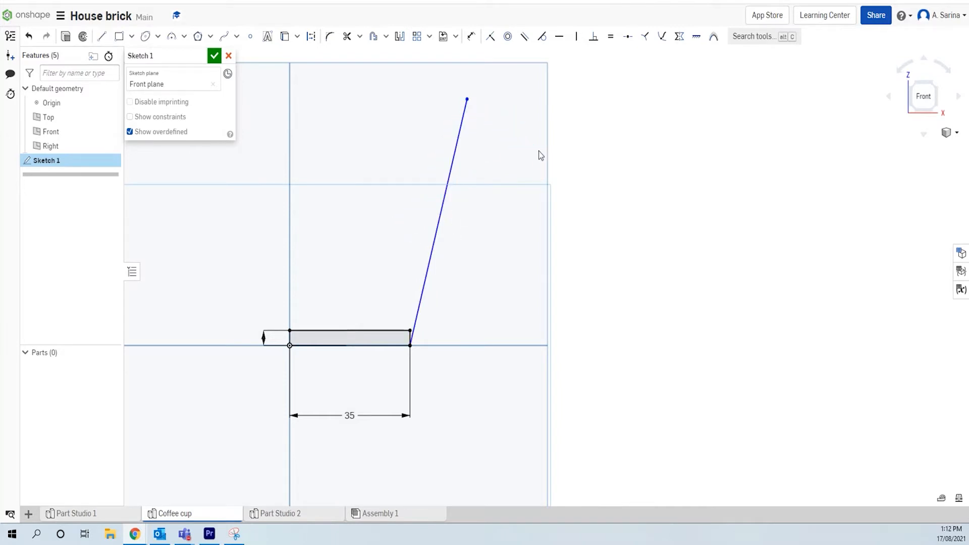
click(456, 157)
key(Delete)
Step: Draw an outward-slanting wall line about 60 long up from the base rectangle's lower outer corner, and delete its length dimension
click(101, 36)
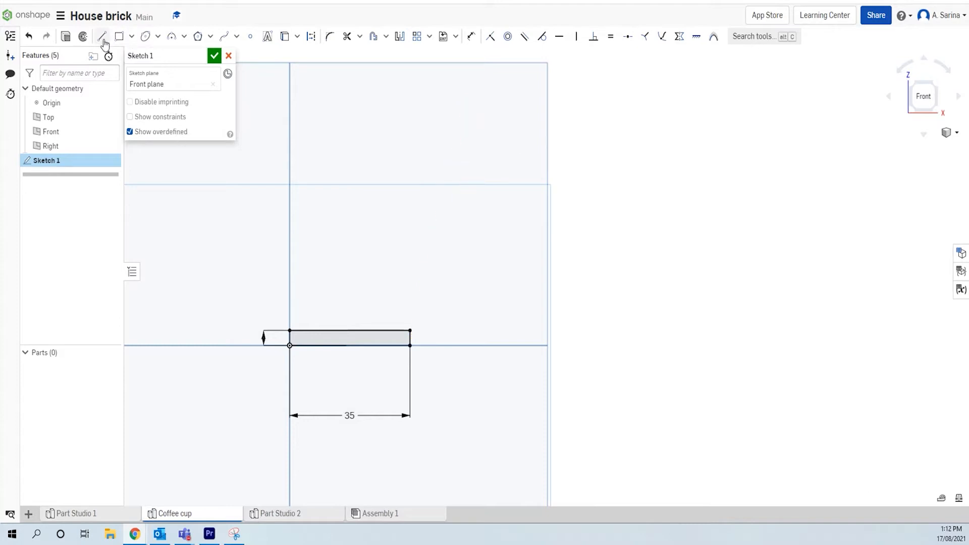
click(410, 345)
click(485, 135)
key(Return)
key(Escape)
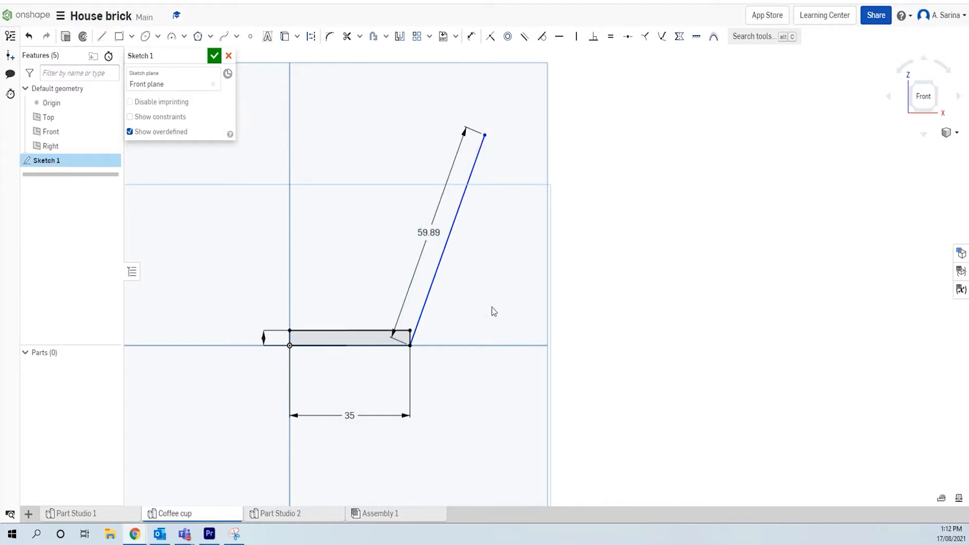
click(423, 233)
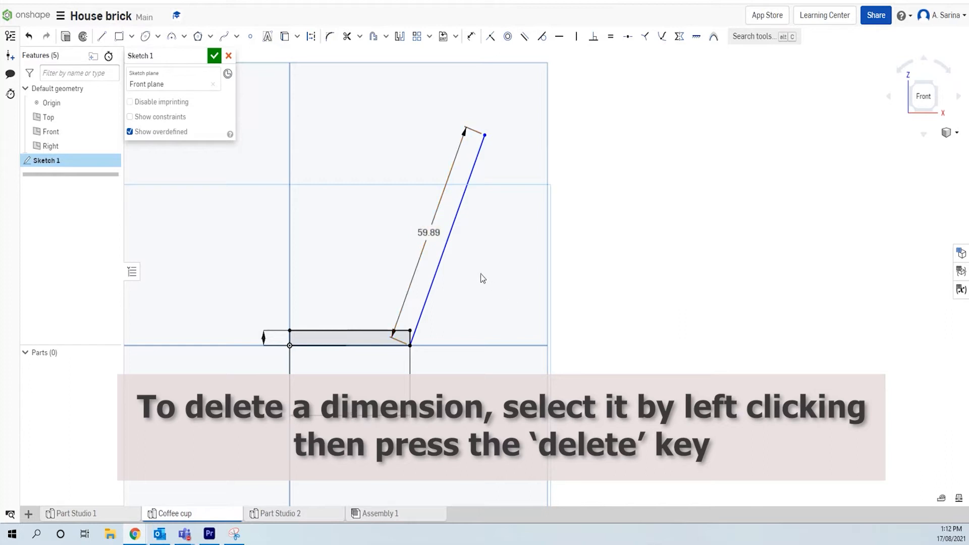
key(Delete)
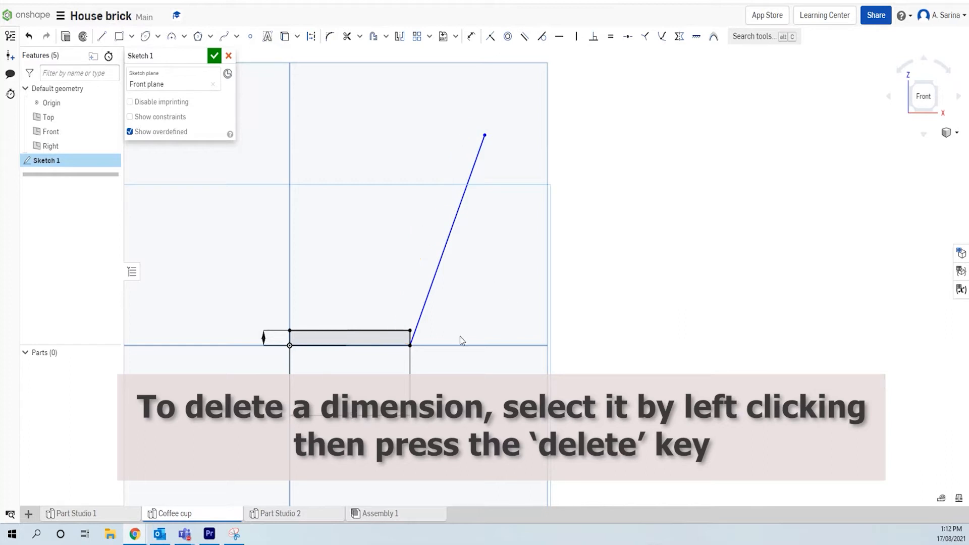
Step: Draw a horizontal rim line of 4 inward from the wall's upper end, and an inner line about 55.6 long down to the base's top edge
click(102, 37)
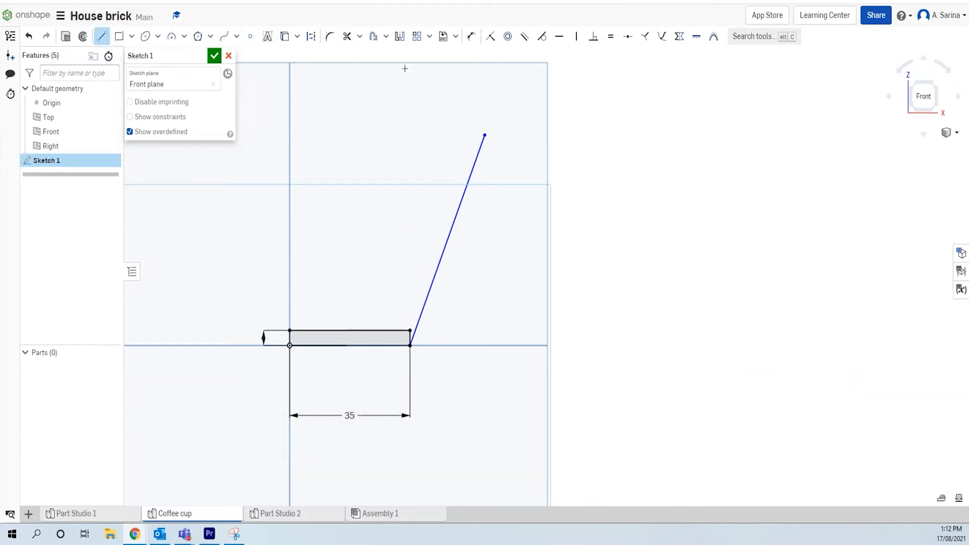
click(484, 135)
click(458, 135)
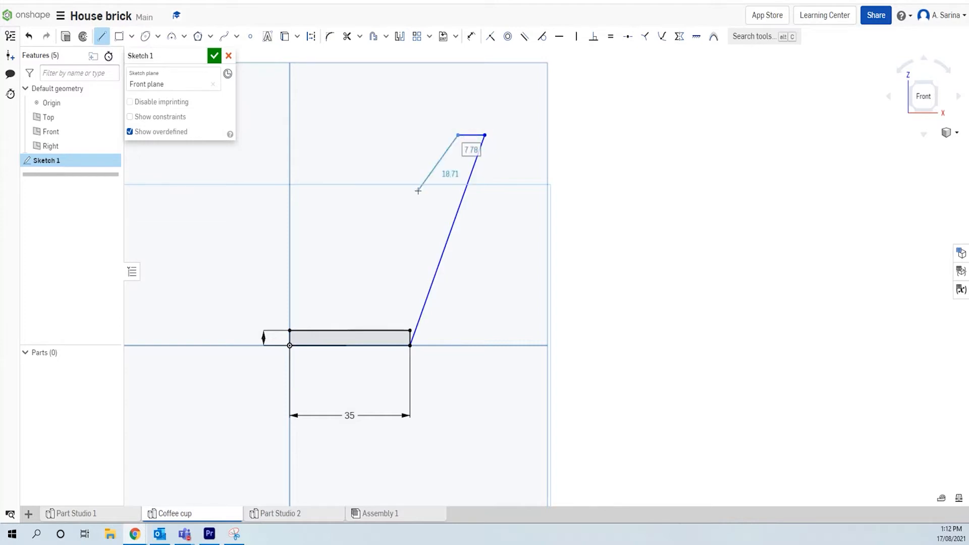
text(4)
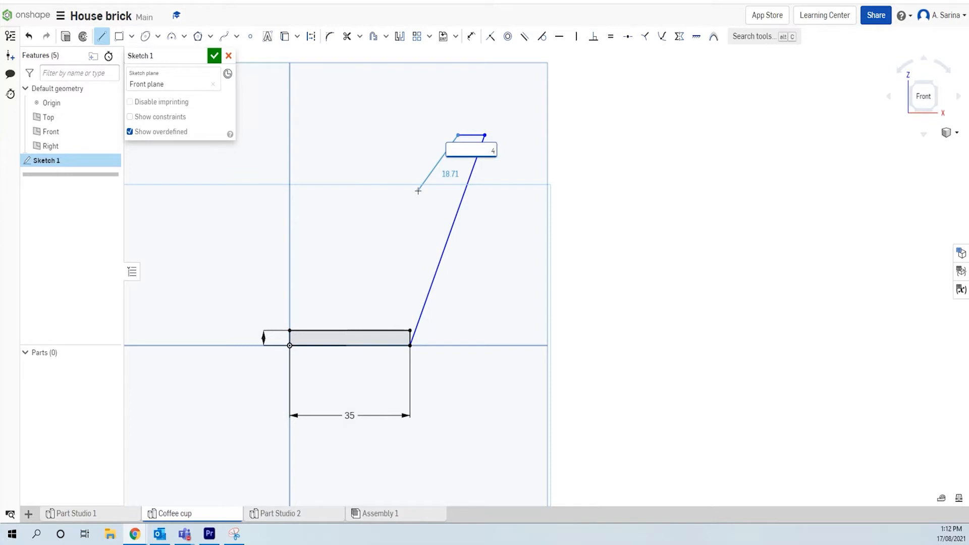
key(Return)
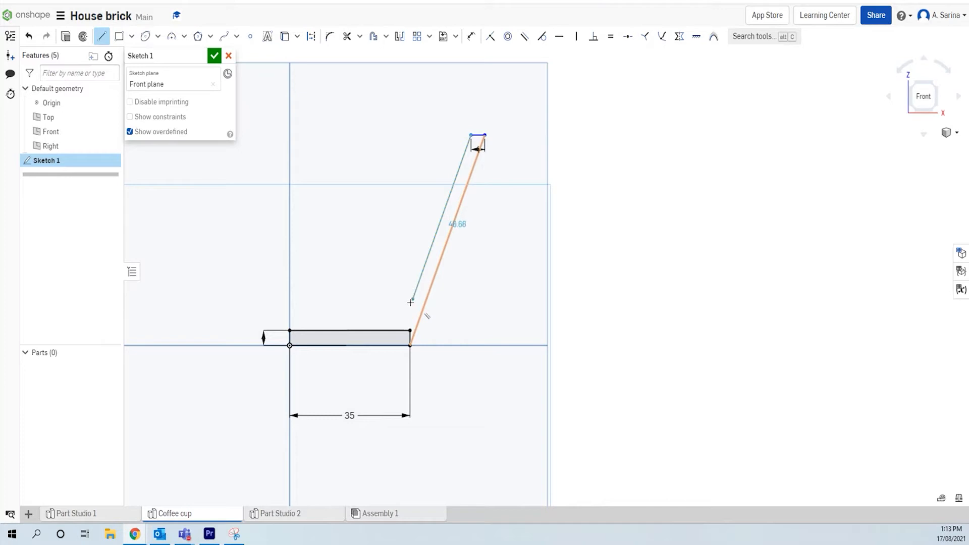
click(400, 329)
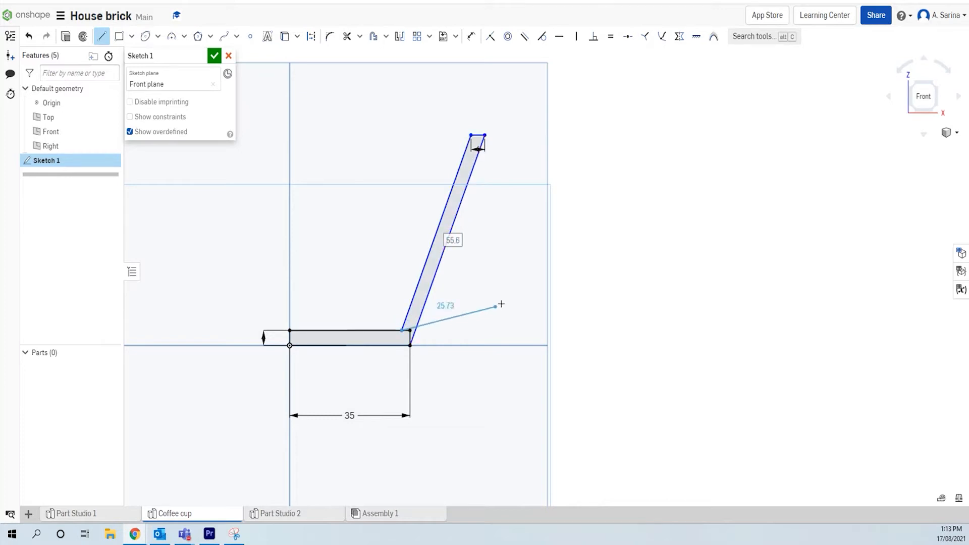
key(Escape)
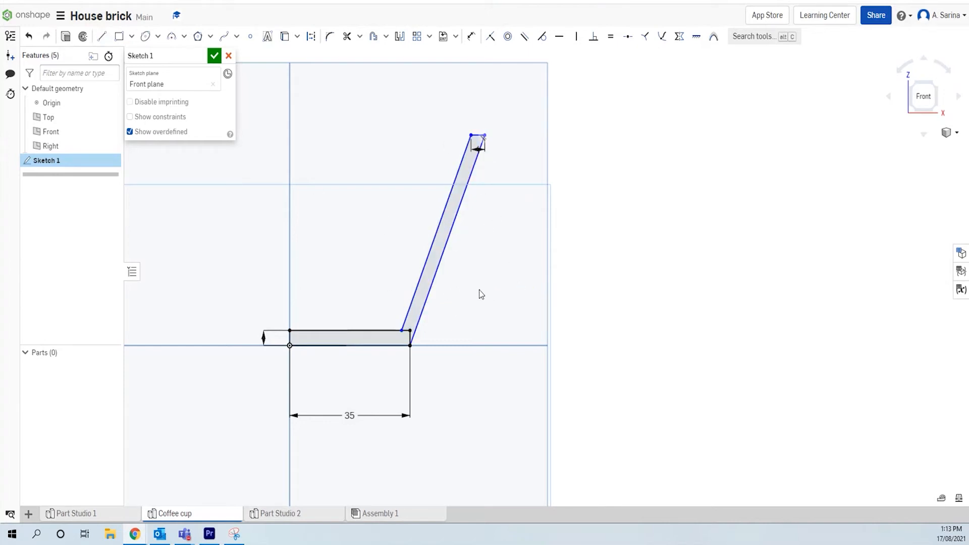
scroll(671, 170, up, 2)
scroll(662, 173, down, 2)
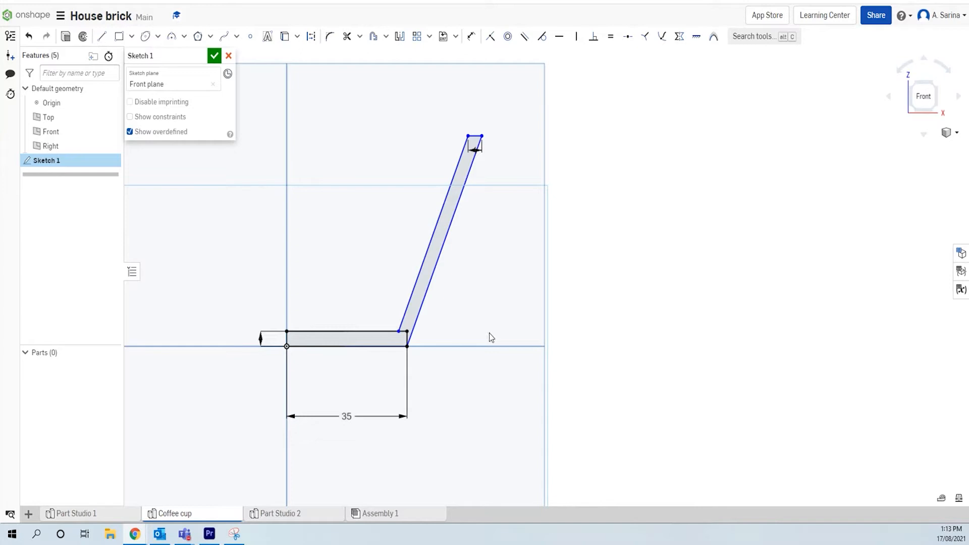
Step: Dimension the vertical height from the base's bottom edge to the rim line and set it to 85 mm
click(472, 38)
click(364, 346)
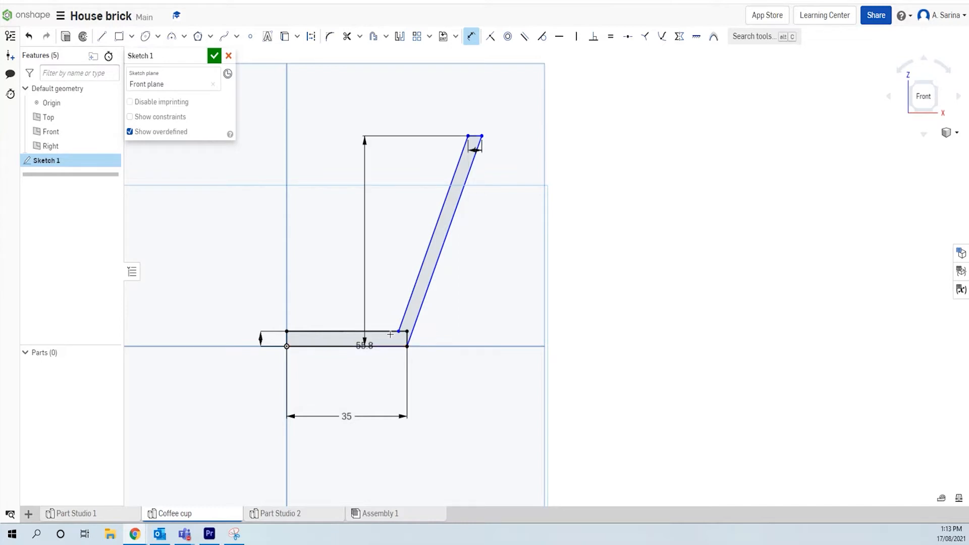
click(596, 230)
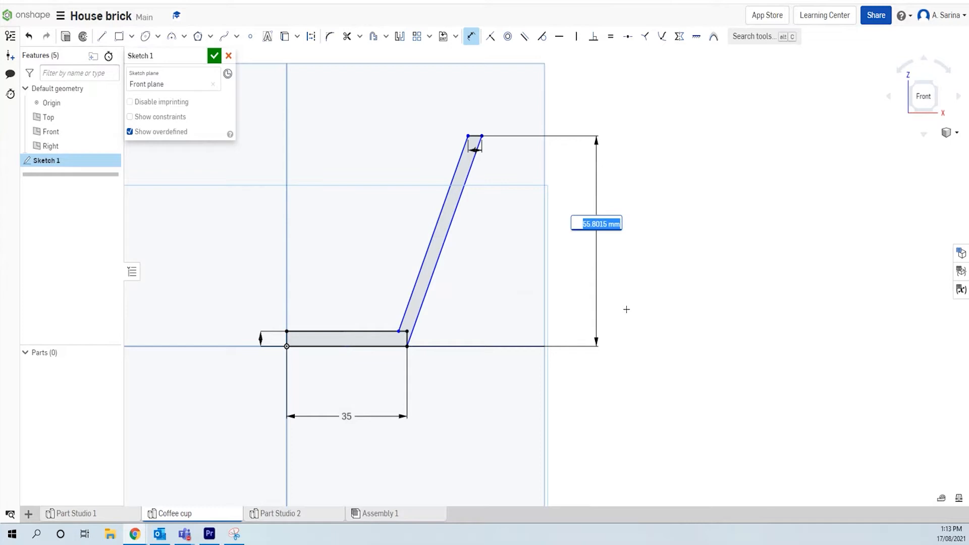
text(85)
key(Return)
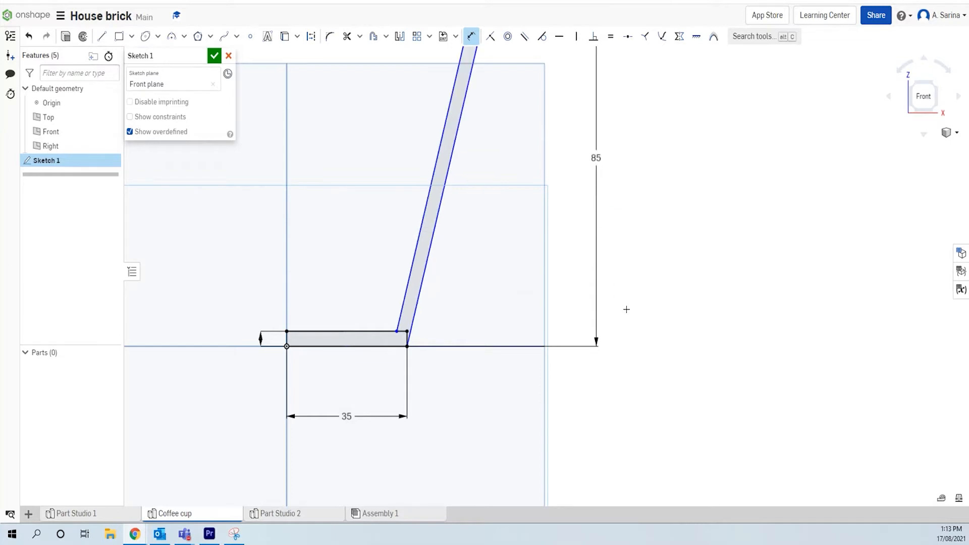
Step: Dimension the angle between the outer wall line and the base's bottom edge as 100 degrees
scroll(662, 153, down, 4)
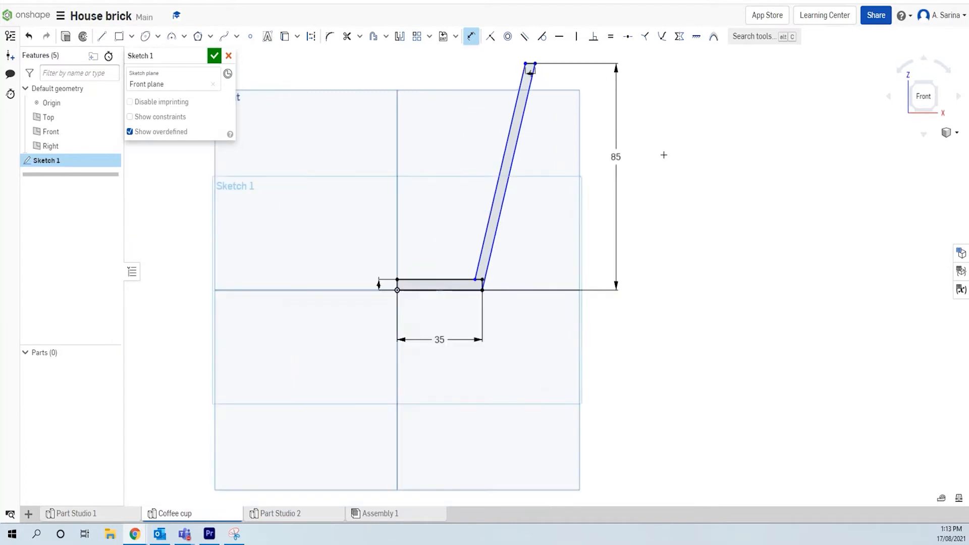
scroll(666, 91, up, 4)
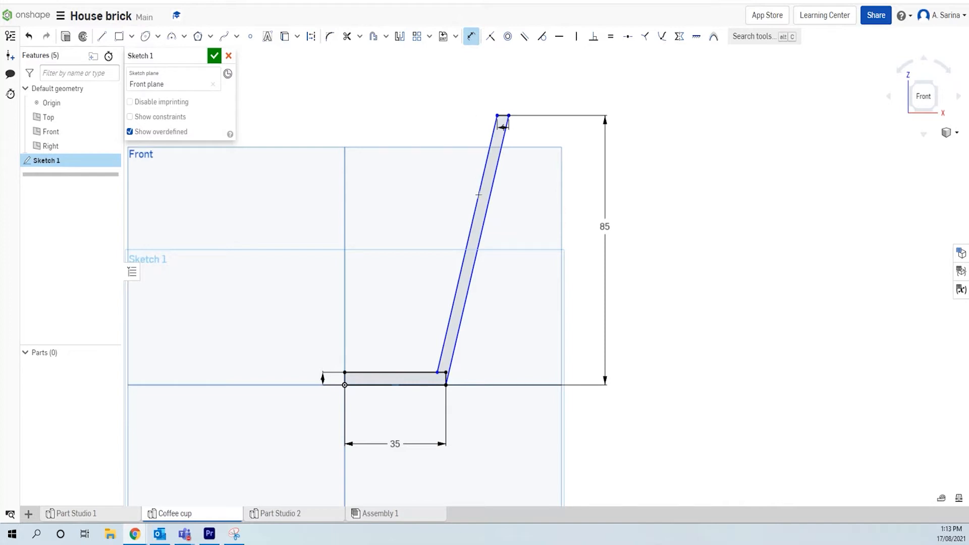
click(482, 223)
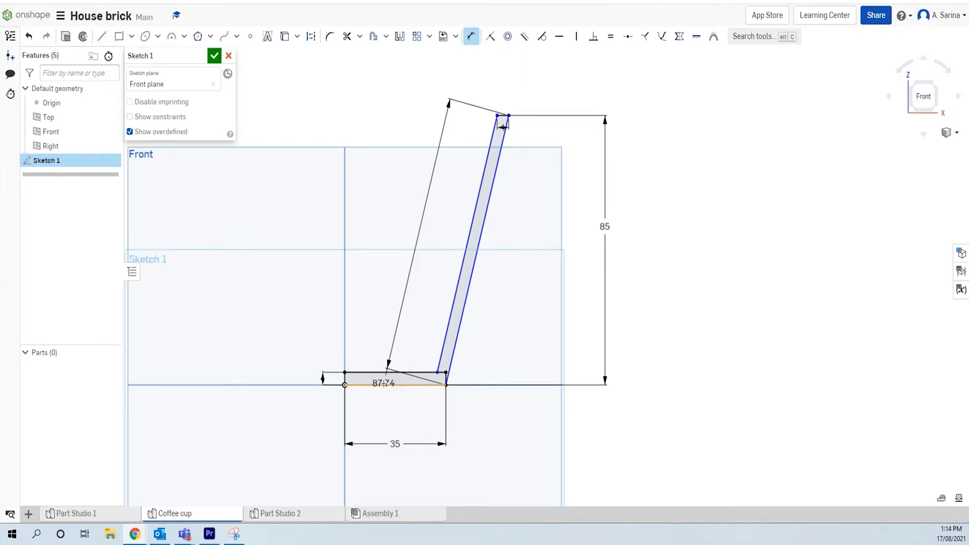
click(385, 383)
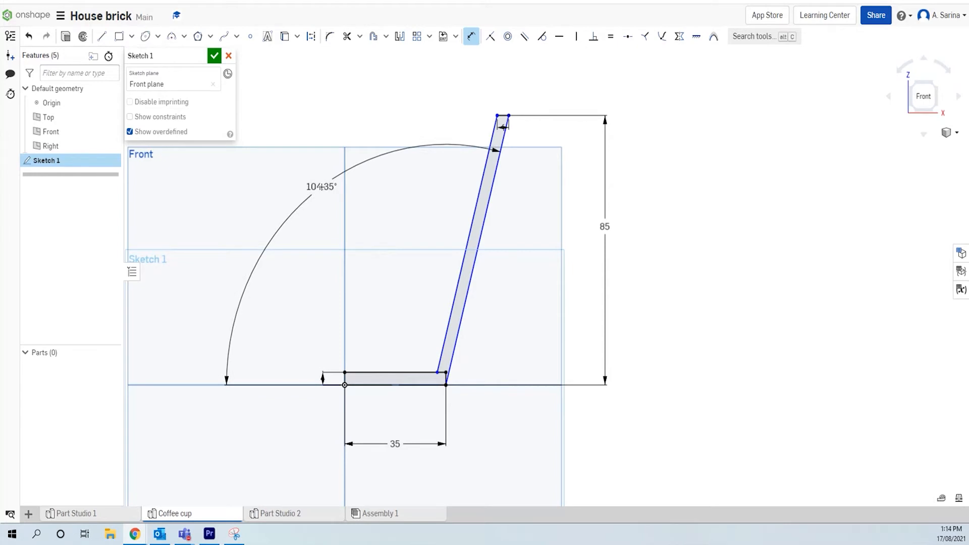
click(321, 187)
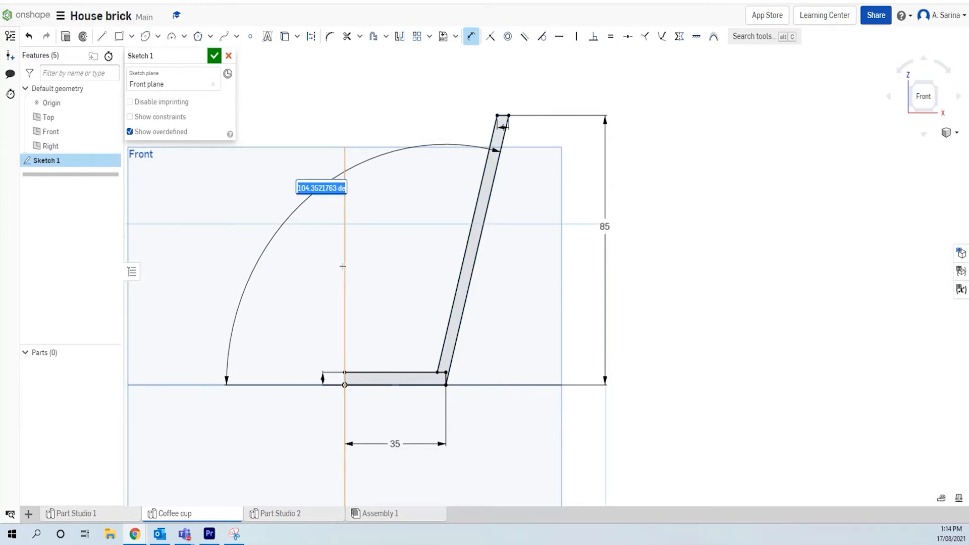
text(1)
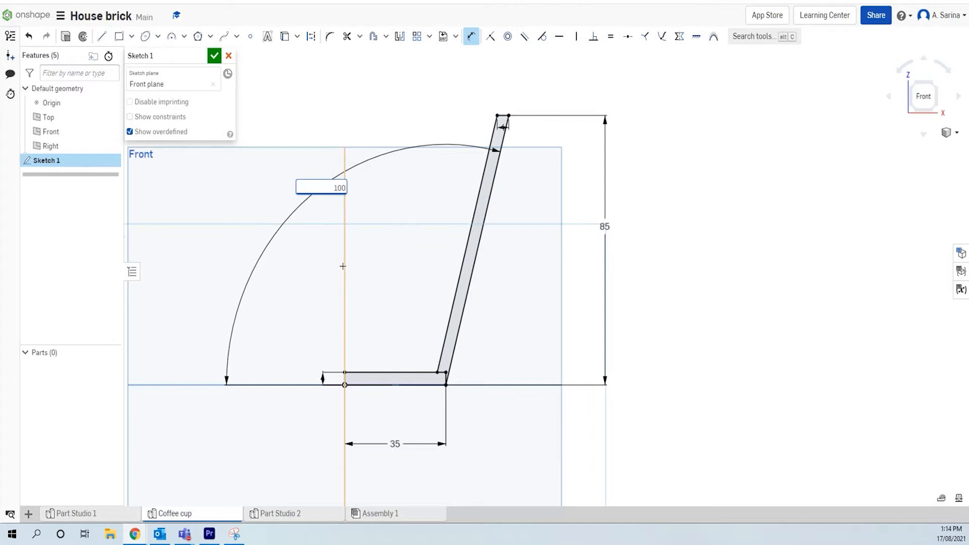
text(00)
key(Return)
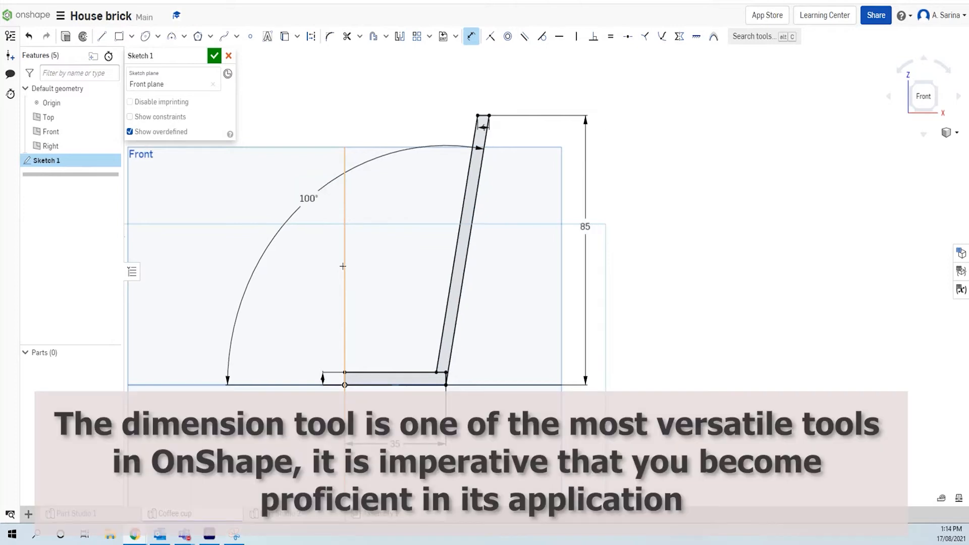
Step: Draw a vertical construction line about 58.9 mm long upward from the origin
scroll(510, 288, down, 2)
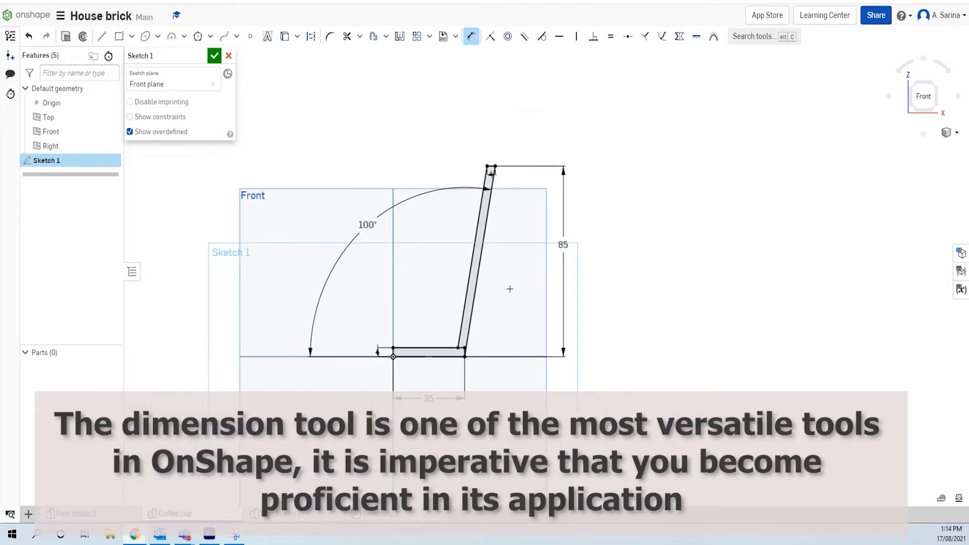
scroll(527, 298, up, 2)
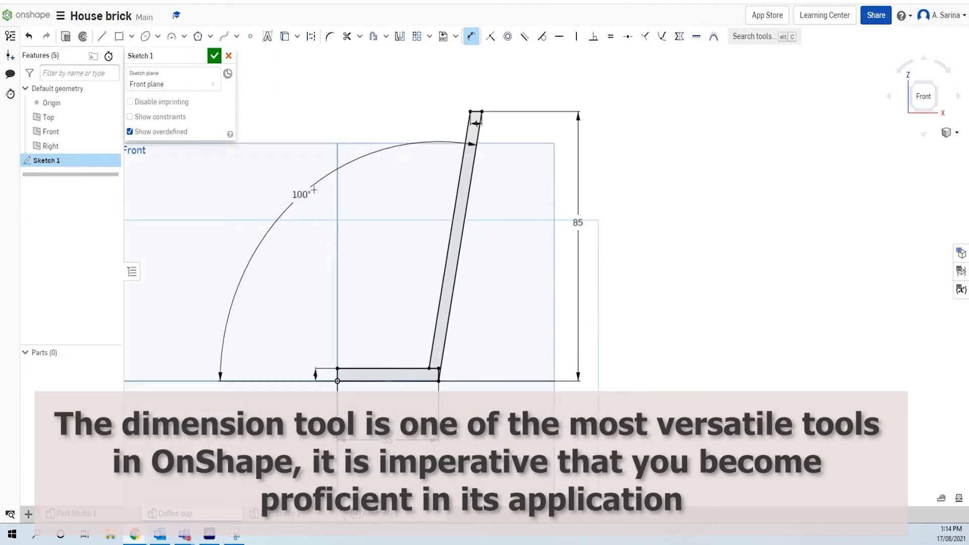
click(103, 37)
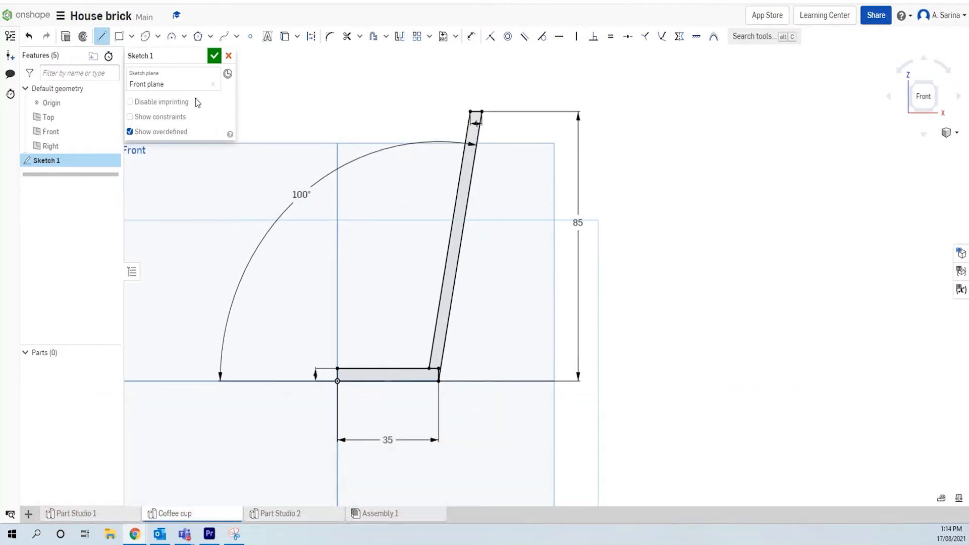
click(337, 381)
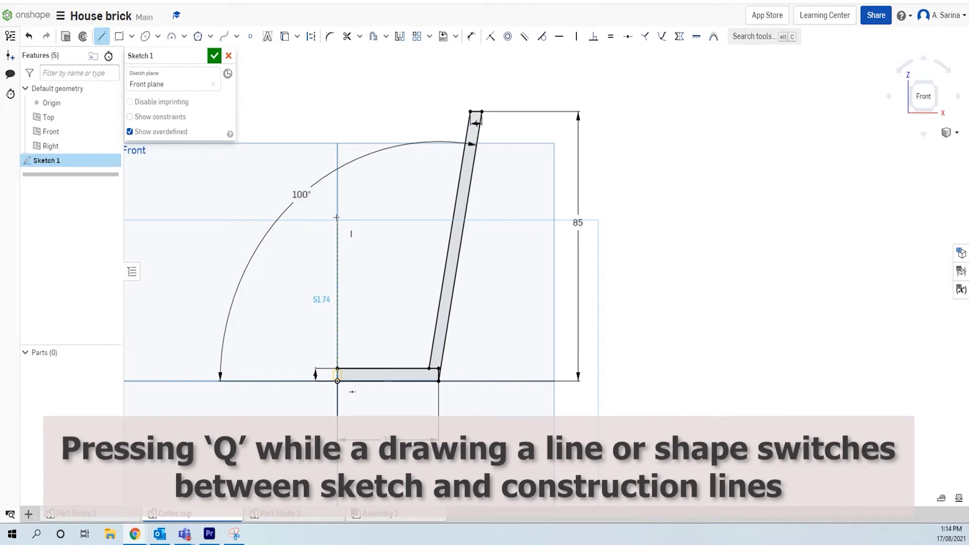
key(q)
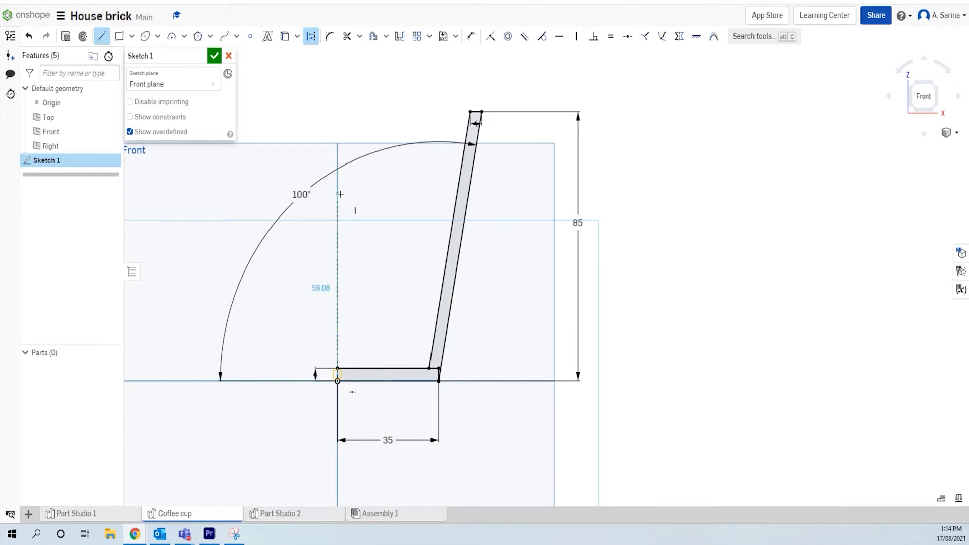
click(338, 195)
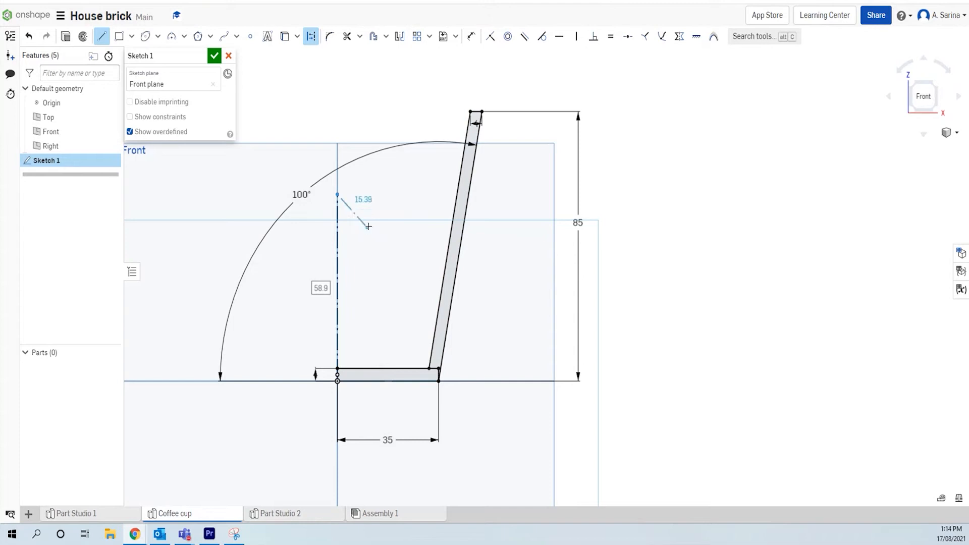
key(Escape)
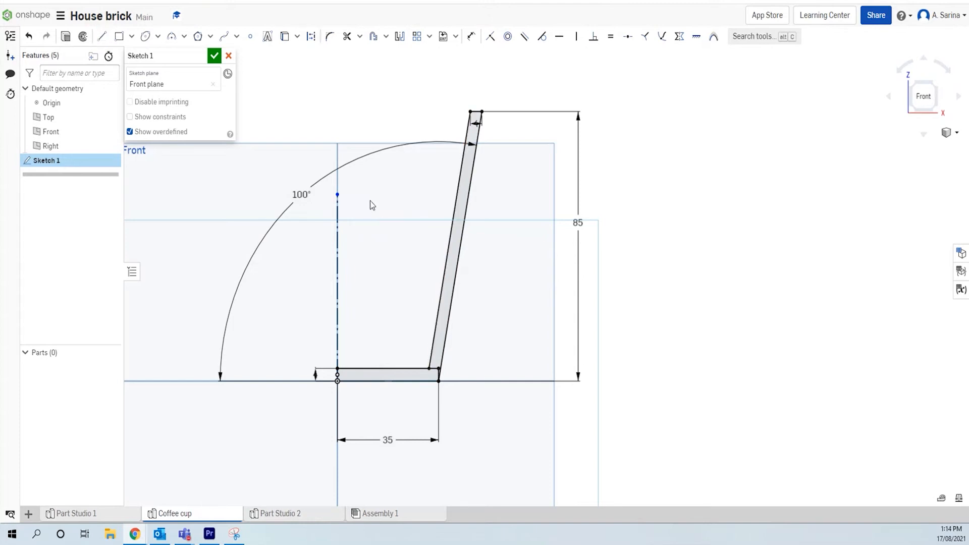
Step: Rename the sketch "Coffee cup profile" and finish it
click(196, 53)
text(Coffee cup profile)
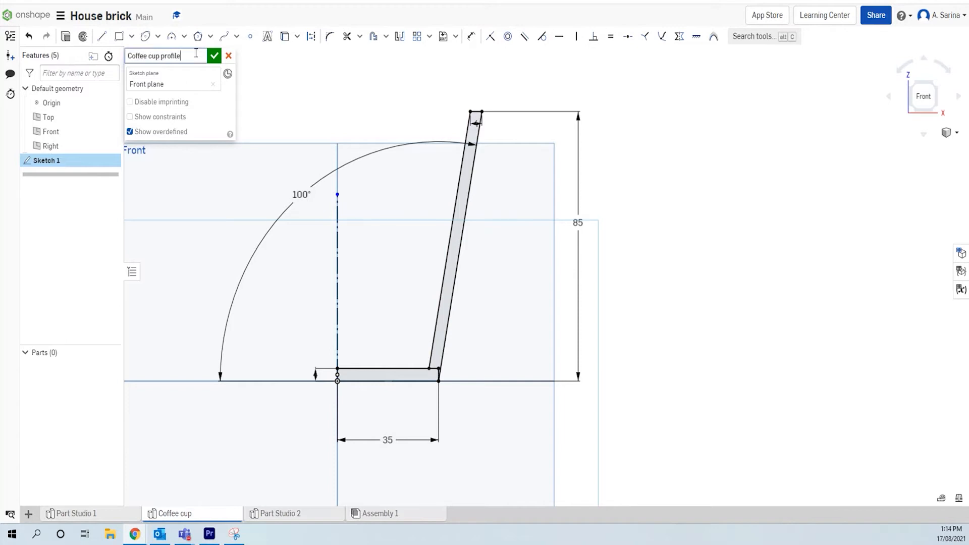
click(213, 57)
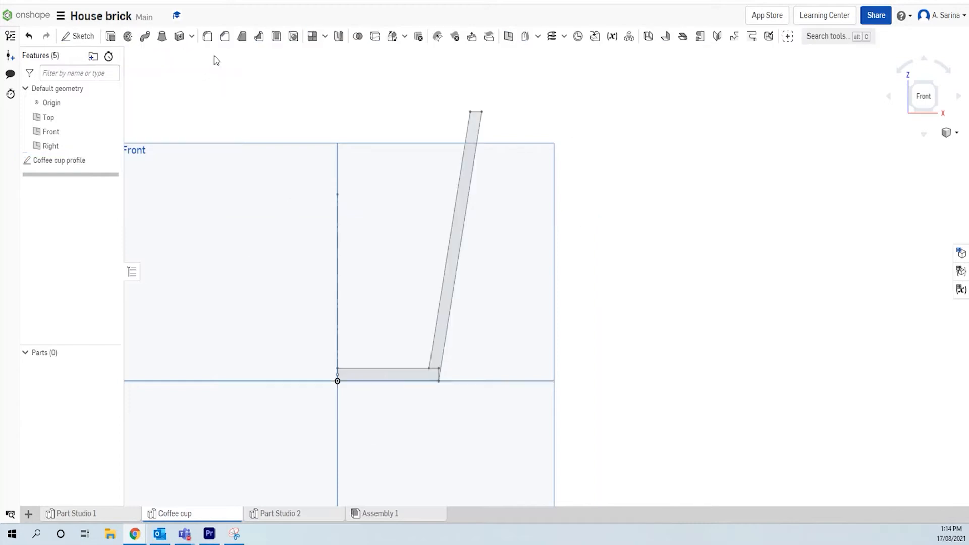
Step: Revolve the wall and base regions of the profile fully around the vertical construction line as a new solid
scroll(641, 181, down, 2)
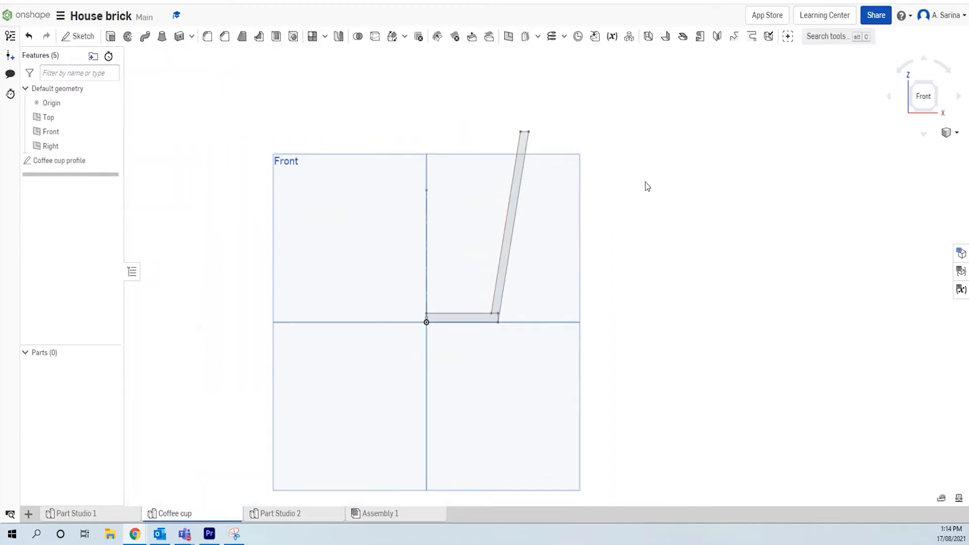
scroll(648, 189, up, 1)
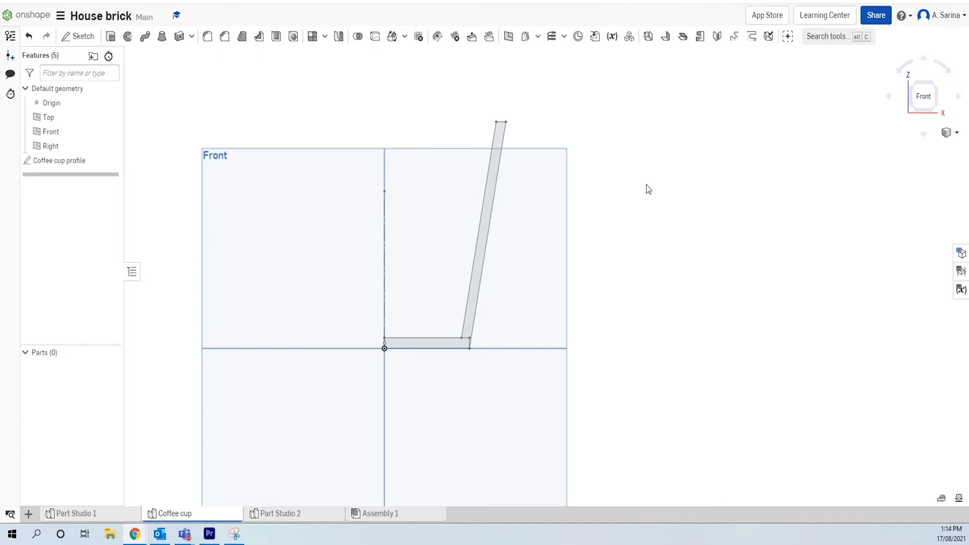
click(129, 39)
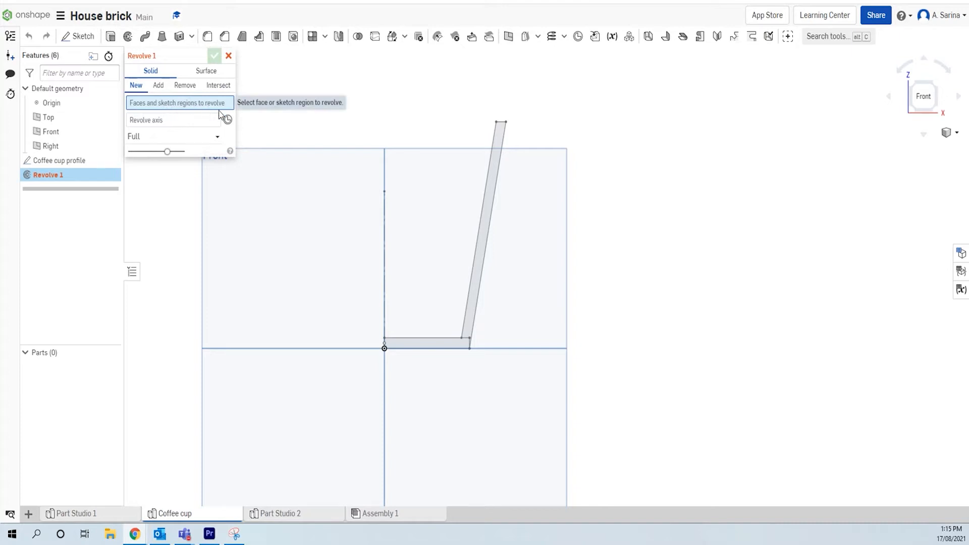
click(488, 191)
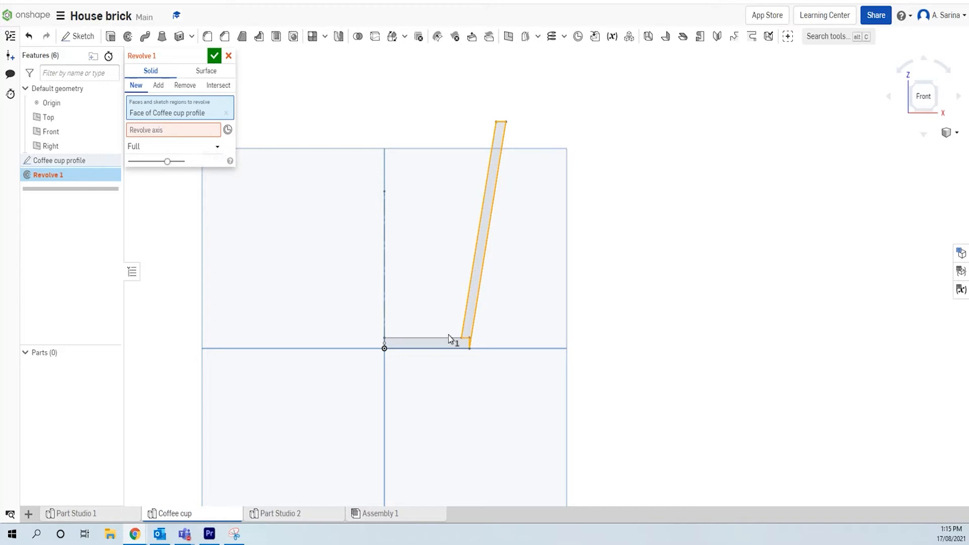
click(432, 347)
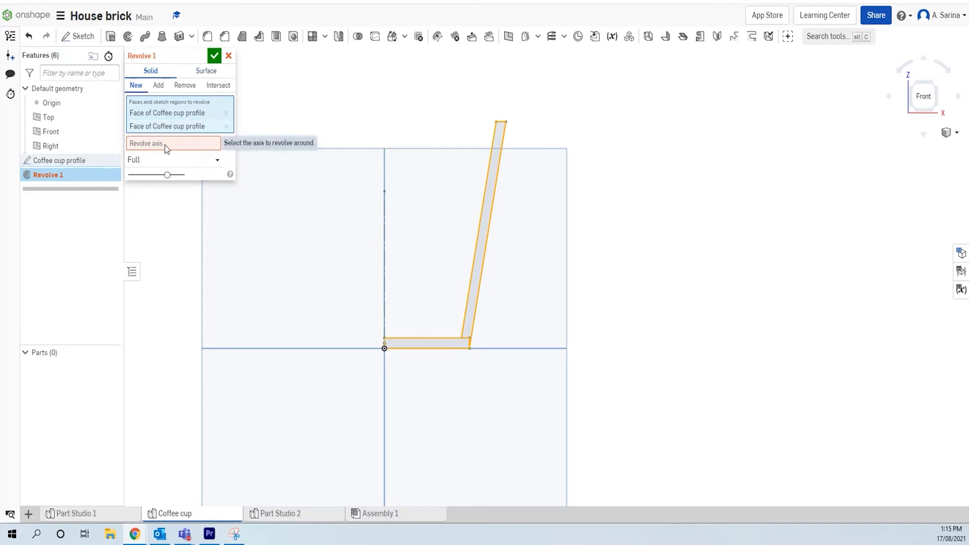
click(182, 146)
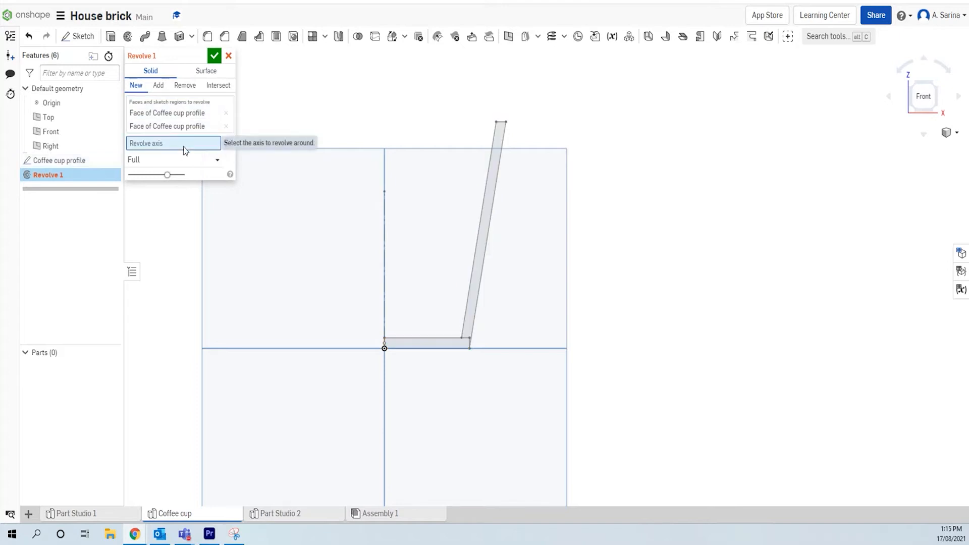
click(384, 234)
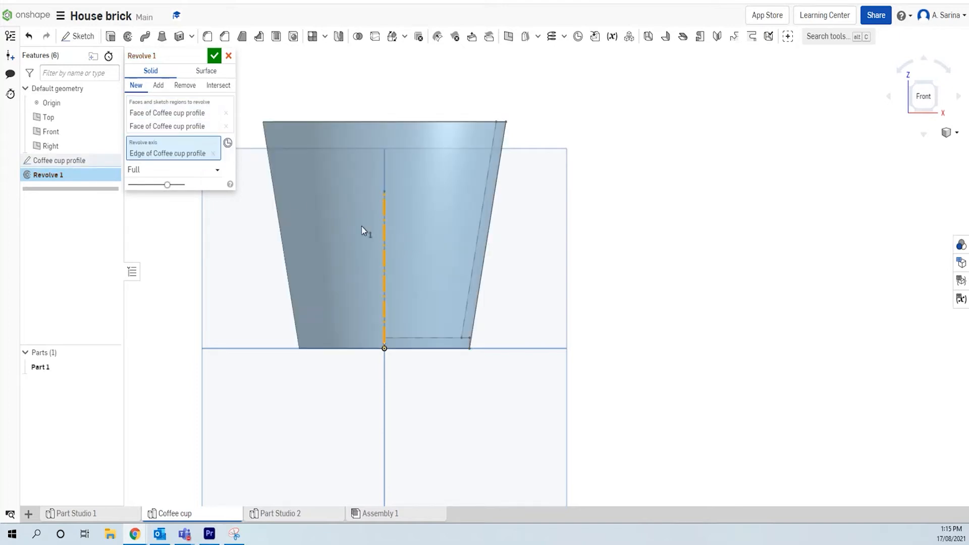
click(208, 170)
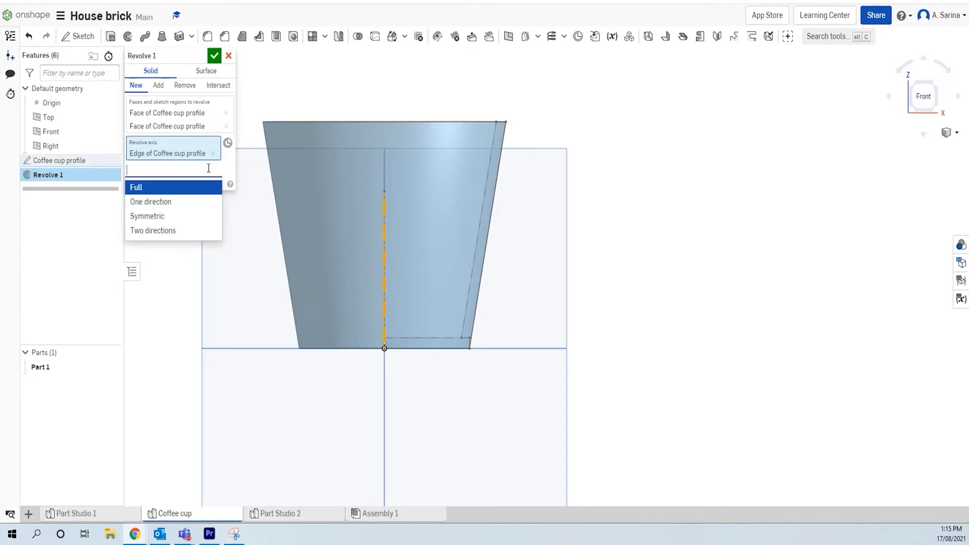
click(162, 187)
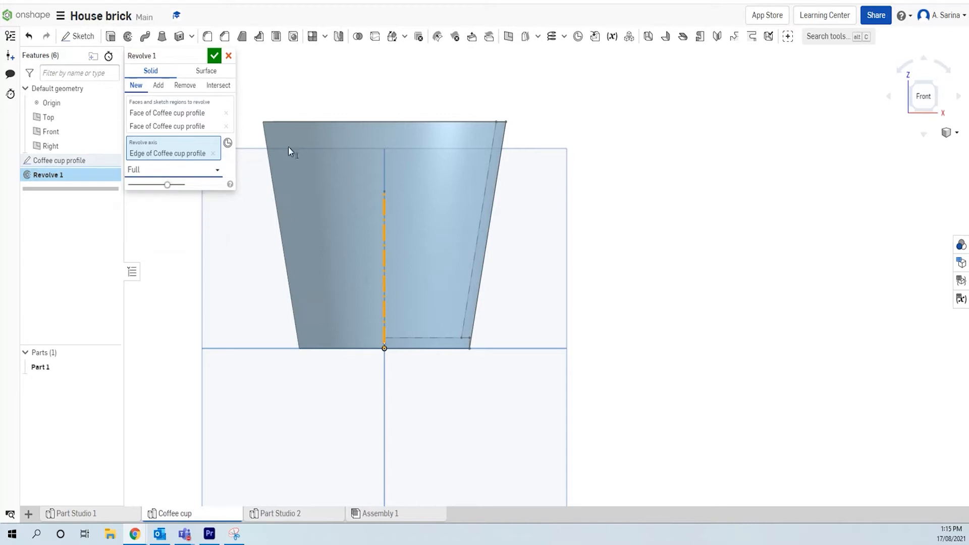
click(214, 56)
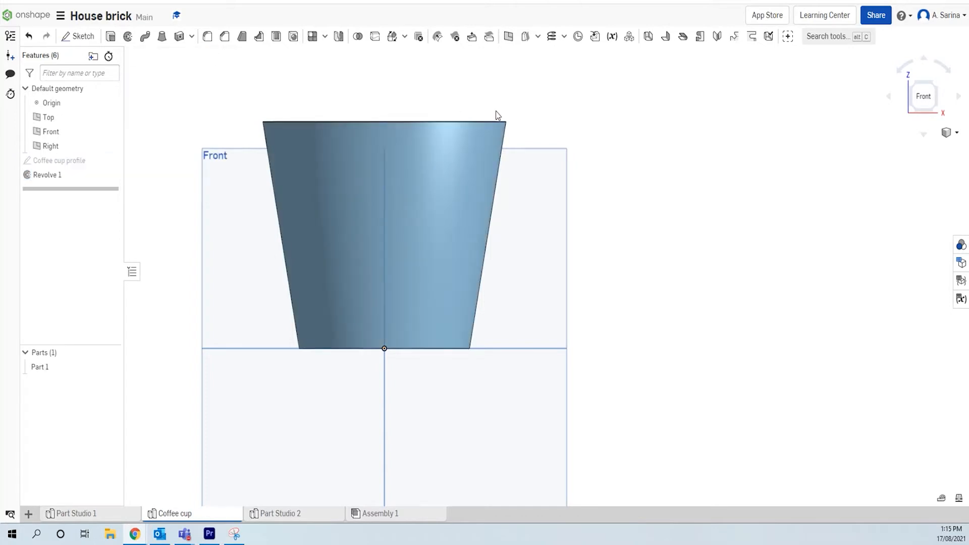
Step: Face the Right plane squarely and apply a section view that cuts the cup along that plane
right_drag(691, 104, 590, 309)
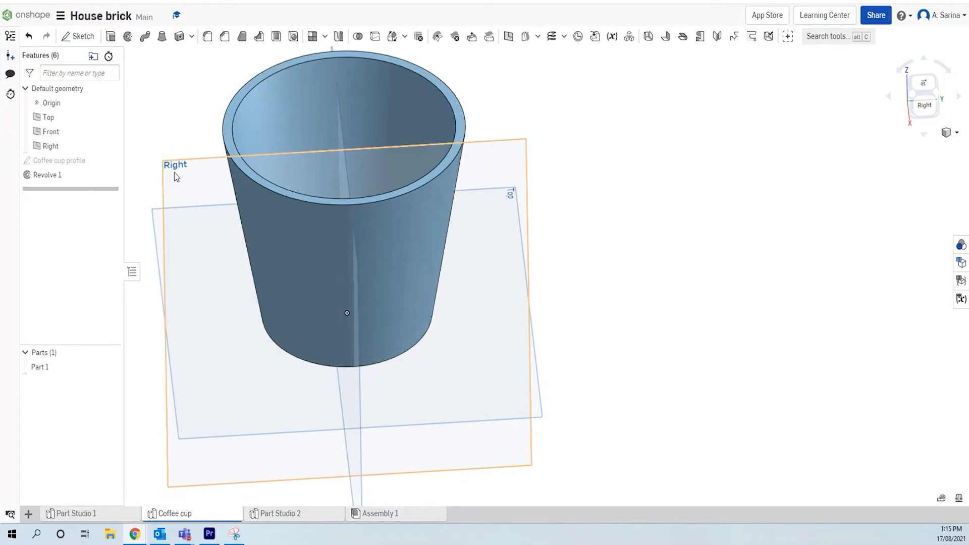
right_drag(692, 180, 471, 127)
right_drag(567, 156, 645, 103)
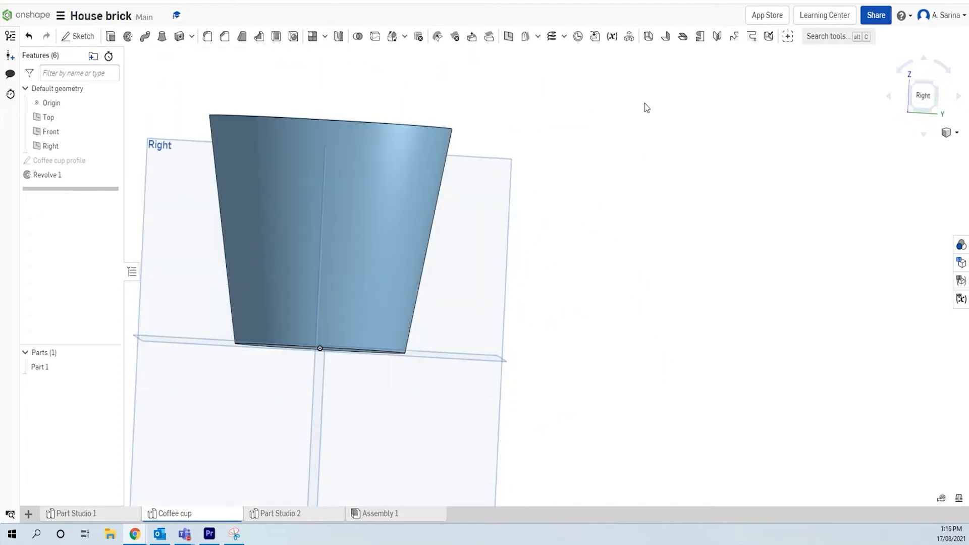
click(496, 202)
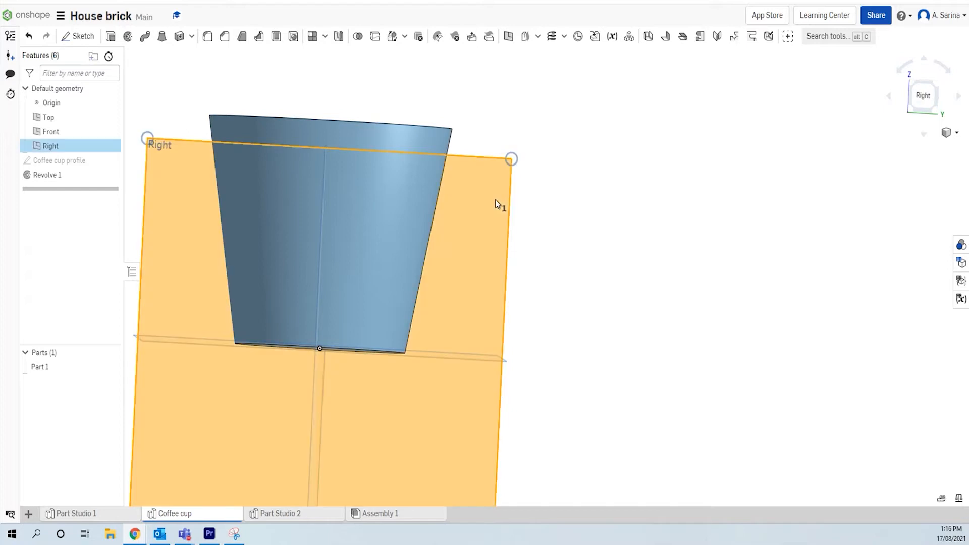
key(n)
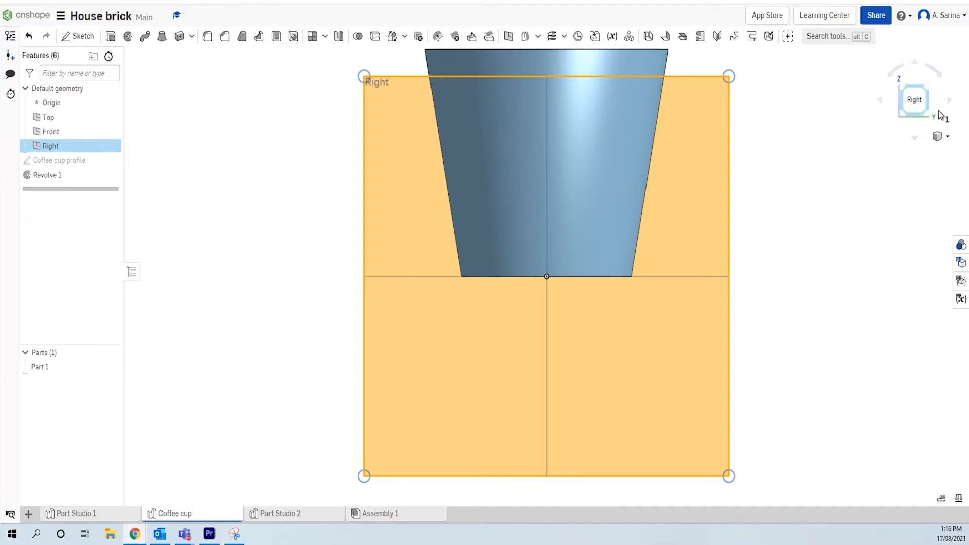
click(949, 139)
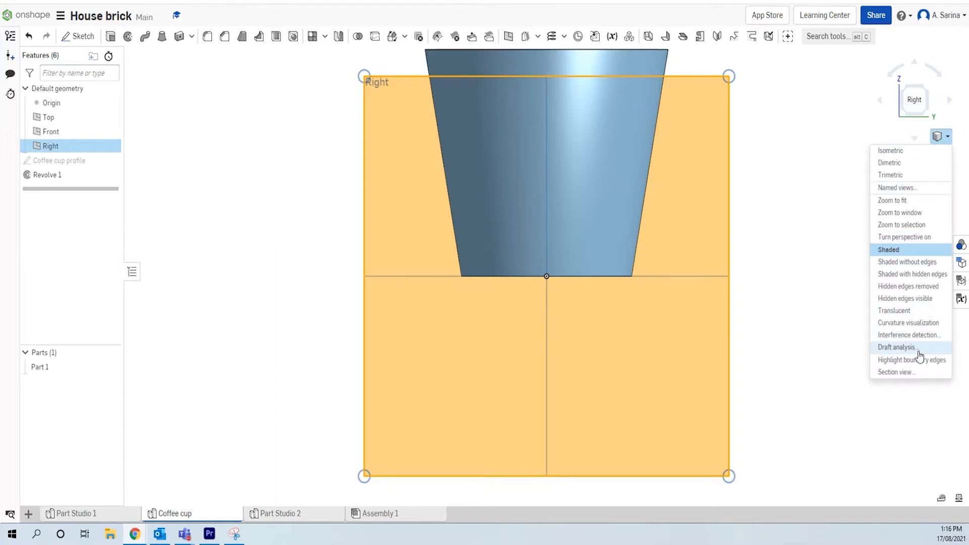
click(895, 372)
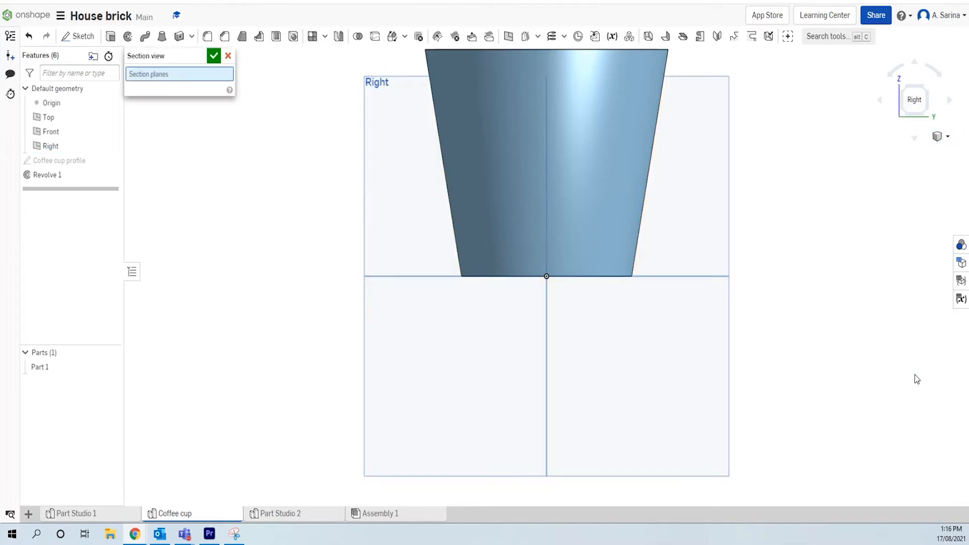
click(399, 174)
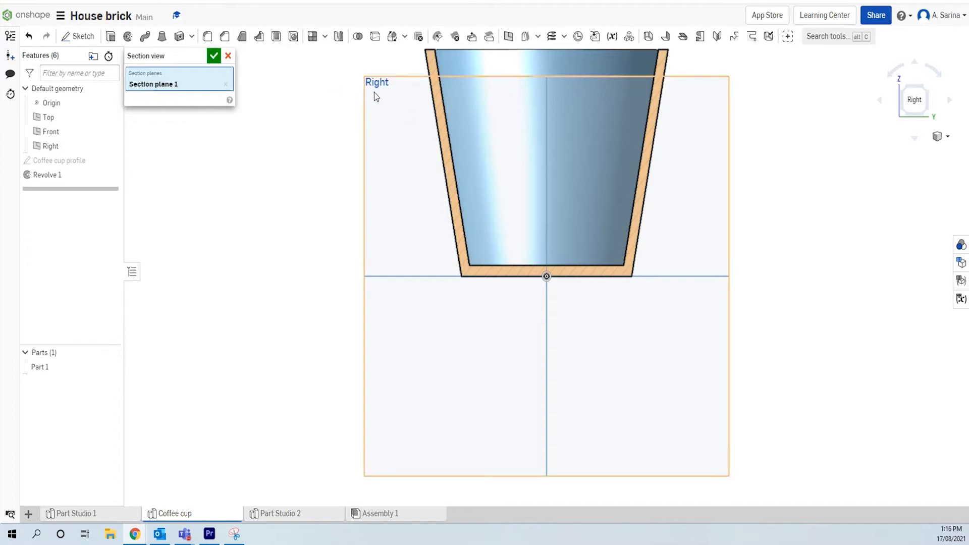
click(214, 56)
Step: Start a sketch on the Right plane and draw a slightly tilted ellipse about 78 by 44 mm over the cup section
scroll(784, 85, down, 2)
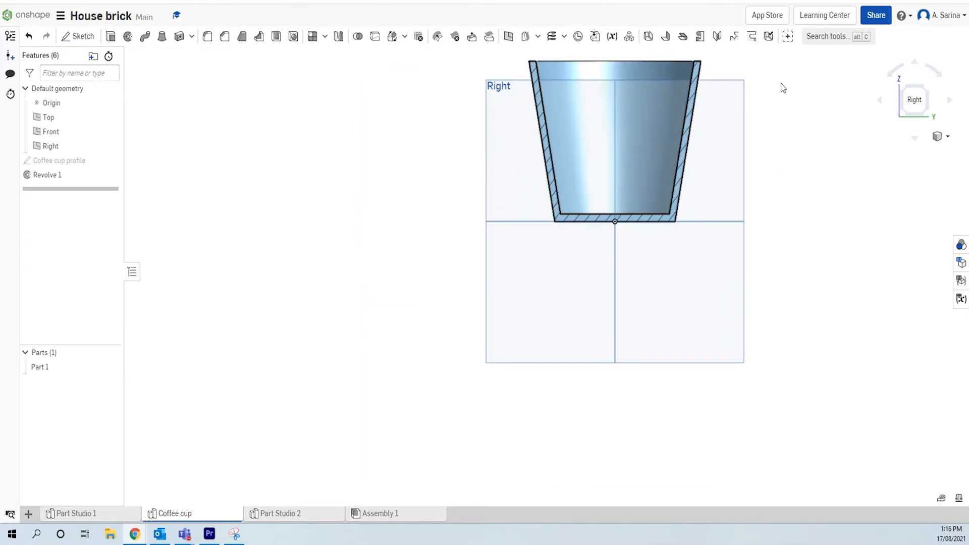
scroll(785, 79, up, 2)
scroll(789, 56, up, 1)
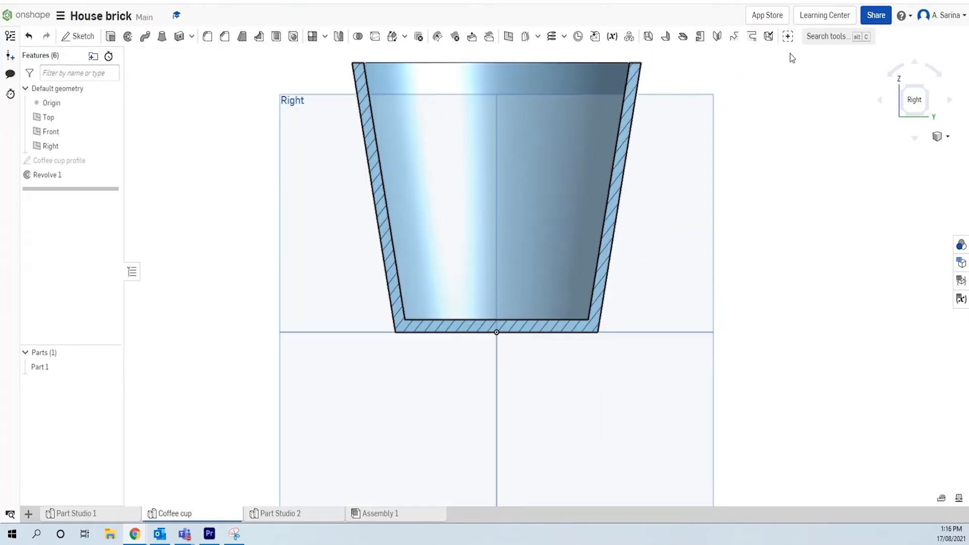
click(73, 38)
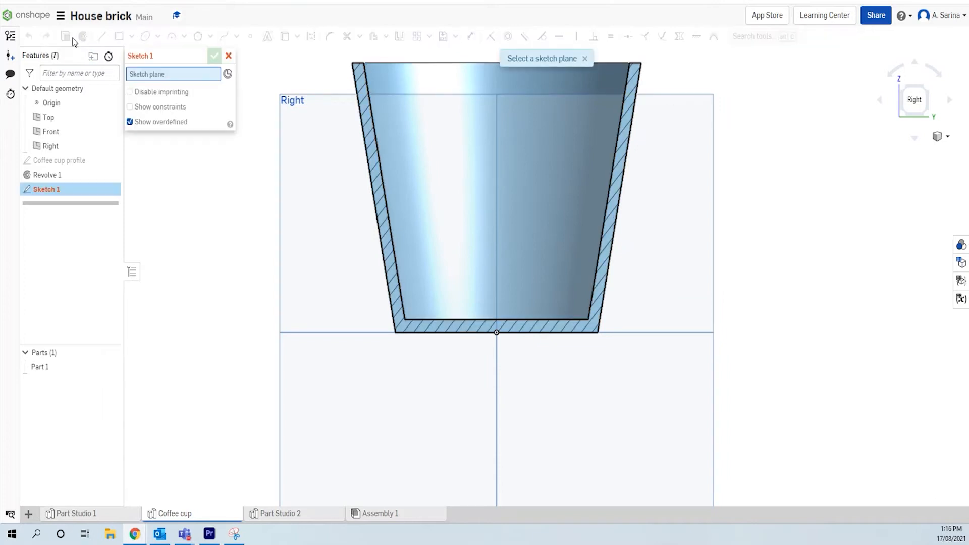
click(290, 134)
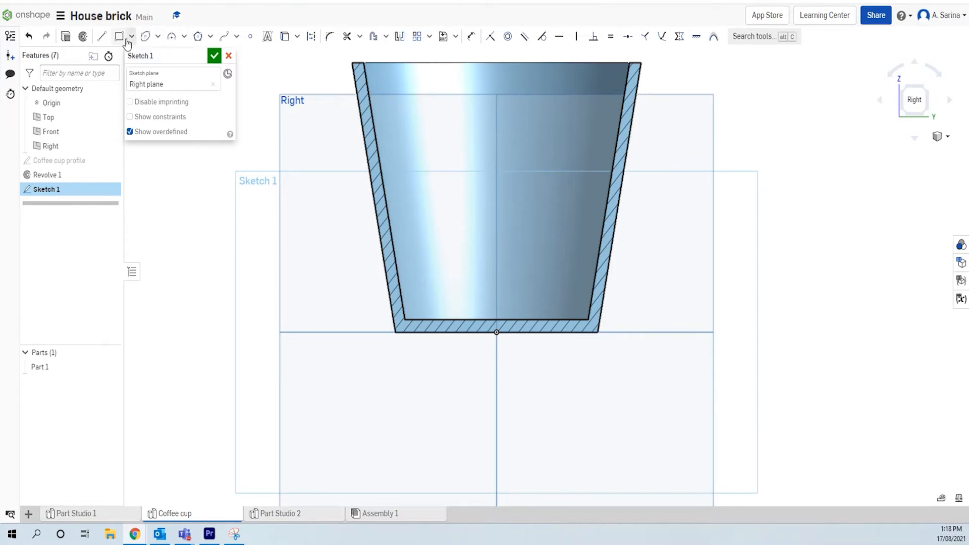
click(158, 38)
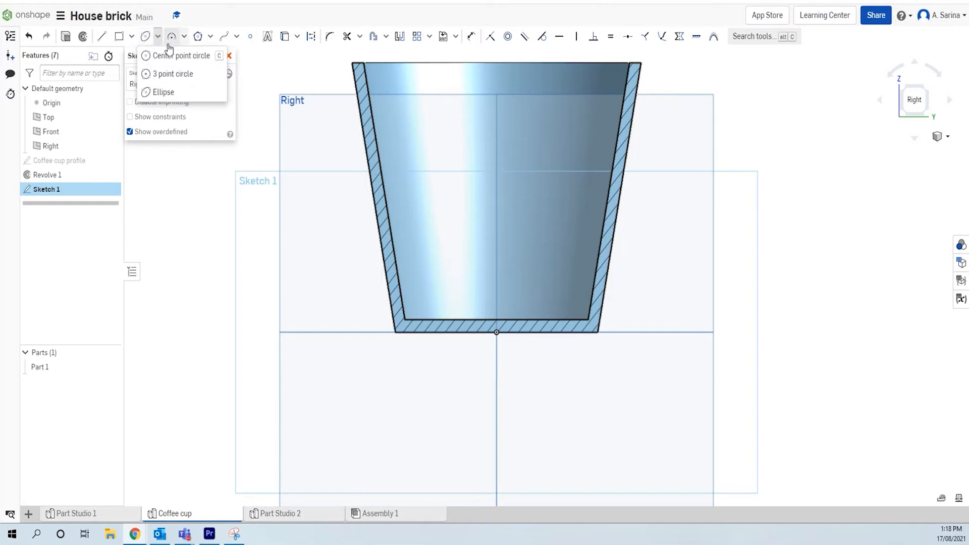
click(166, 92)
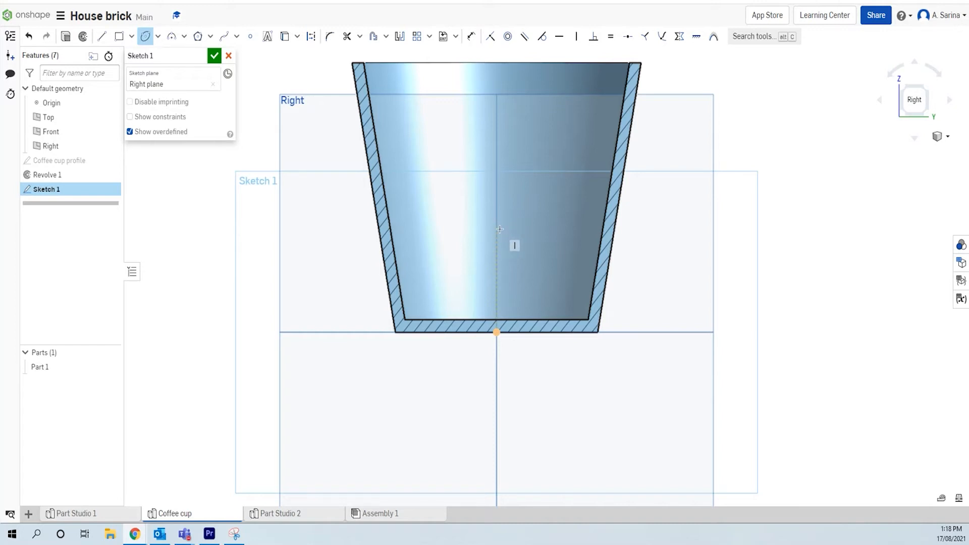
click(535, 235)
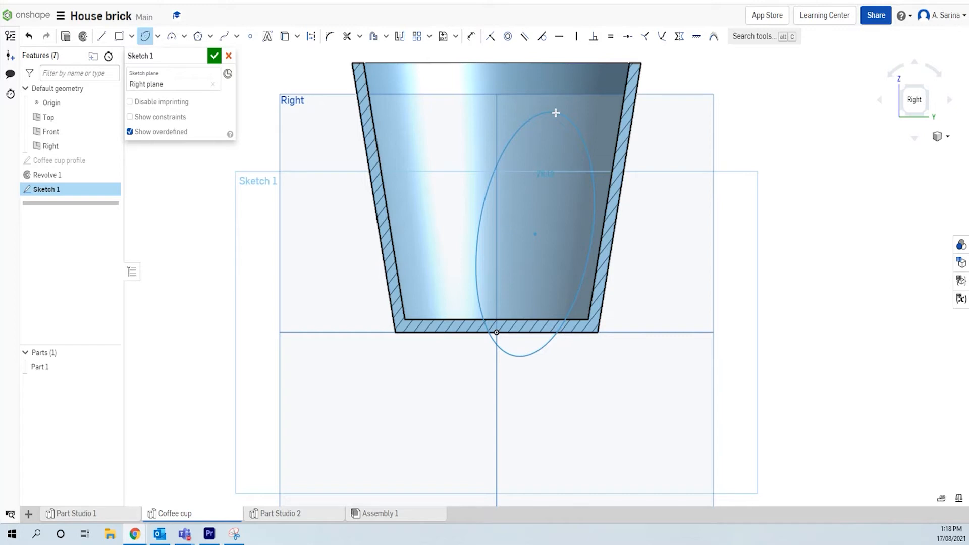
click(556, 113)
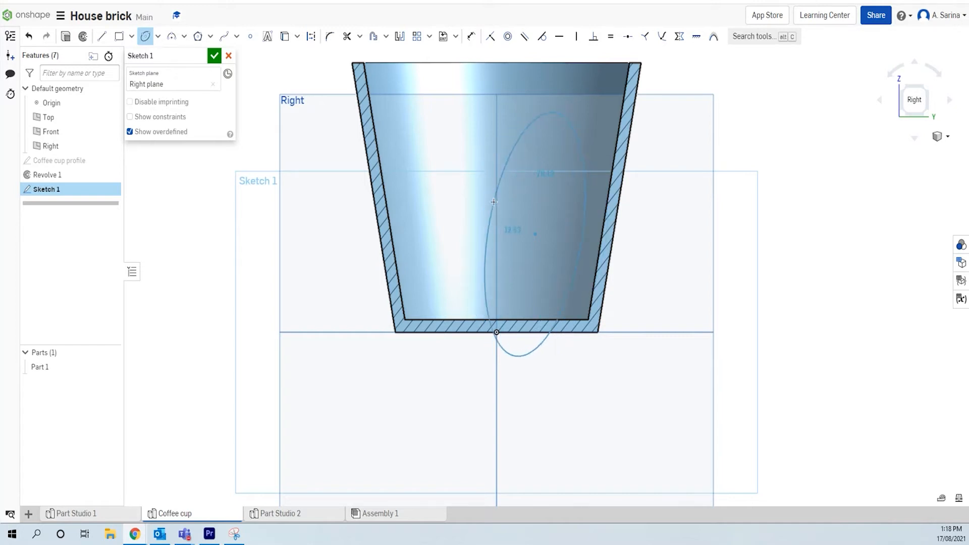
click(477, 200)
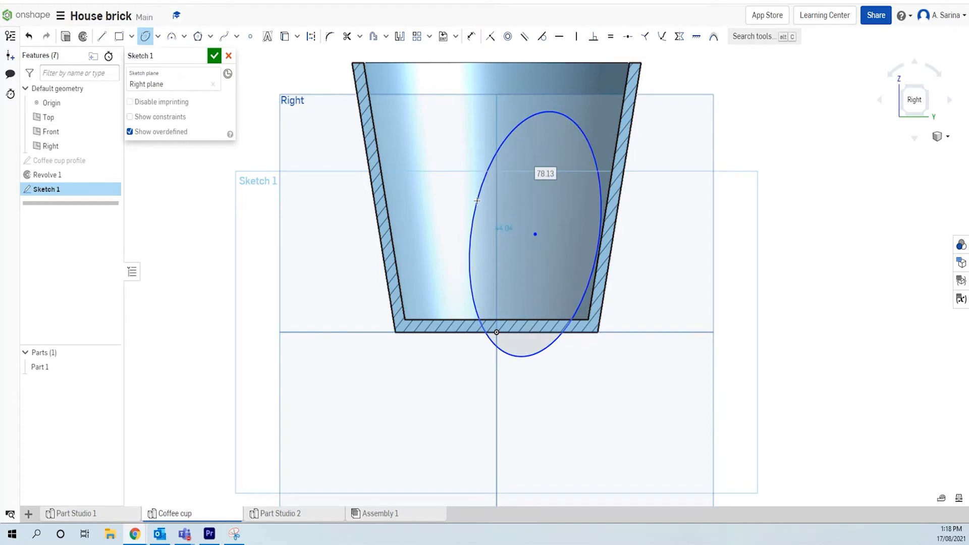
Step: Set the ellipse's long axis to 75 mm and its short axis to 50 mm
text(75)
key(Return)
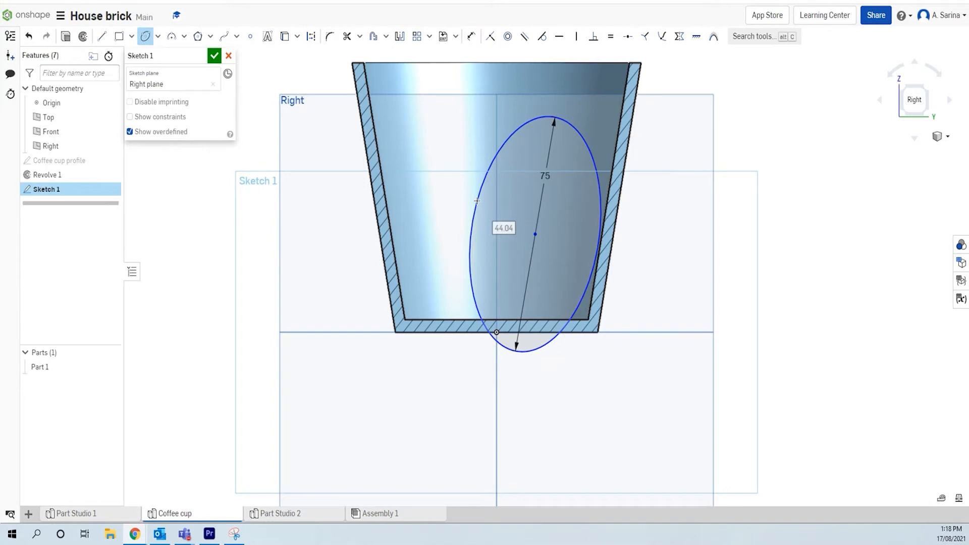
text(50)
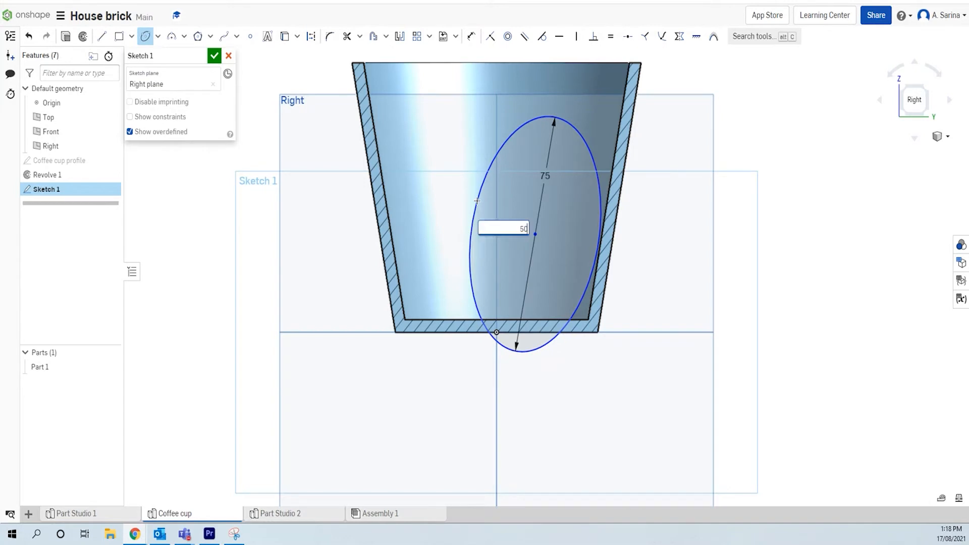
key(Return)
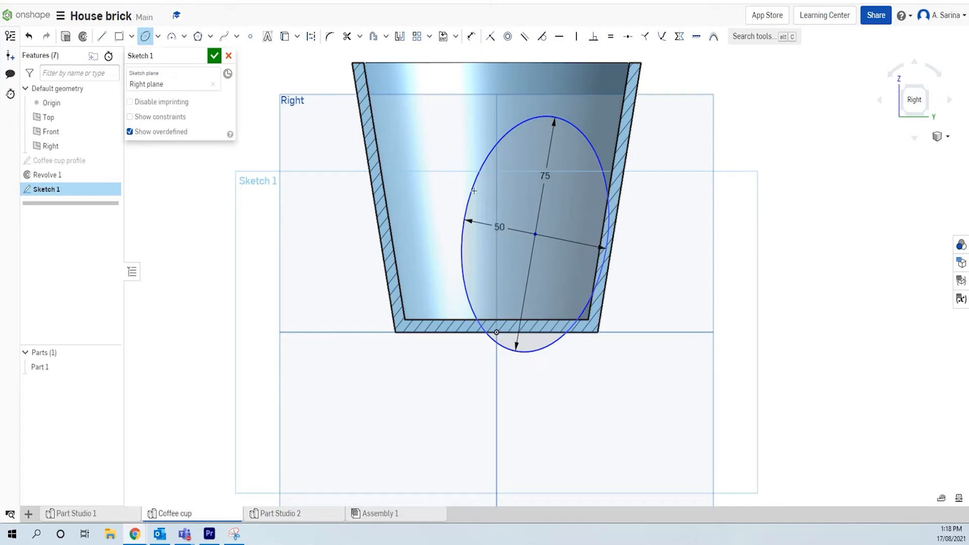
Step: Draw a line along the ellipse's long axis, connecting its upper and lower end points through the centre
click(108, 41)
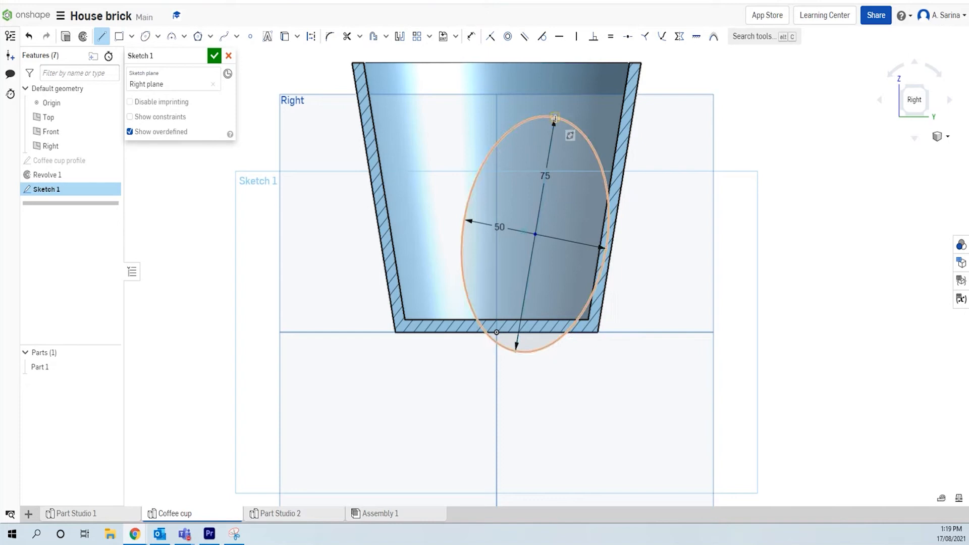
click(555, 118)
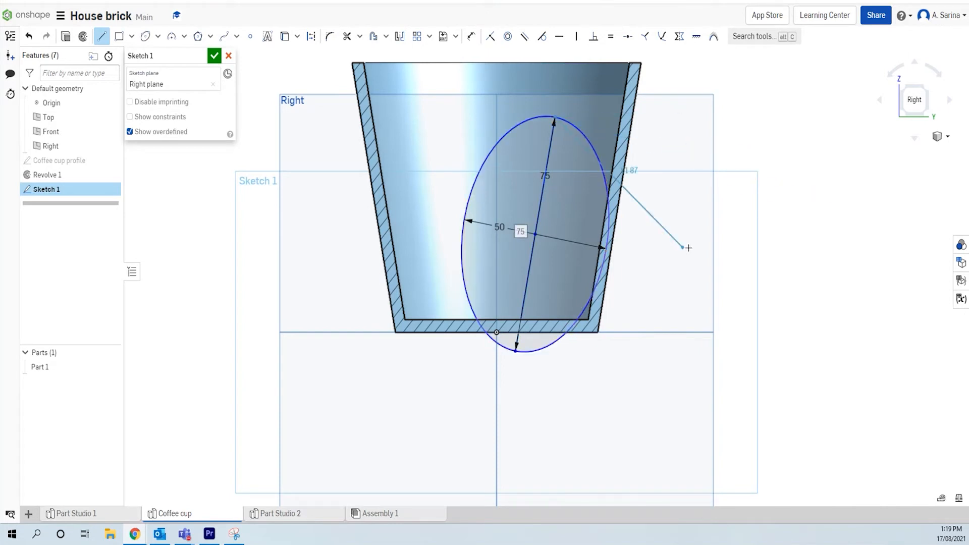
key(Escape)
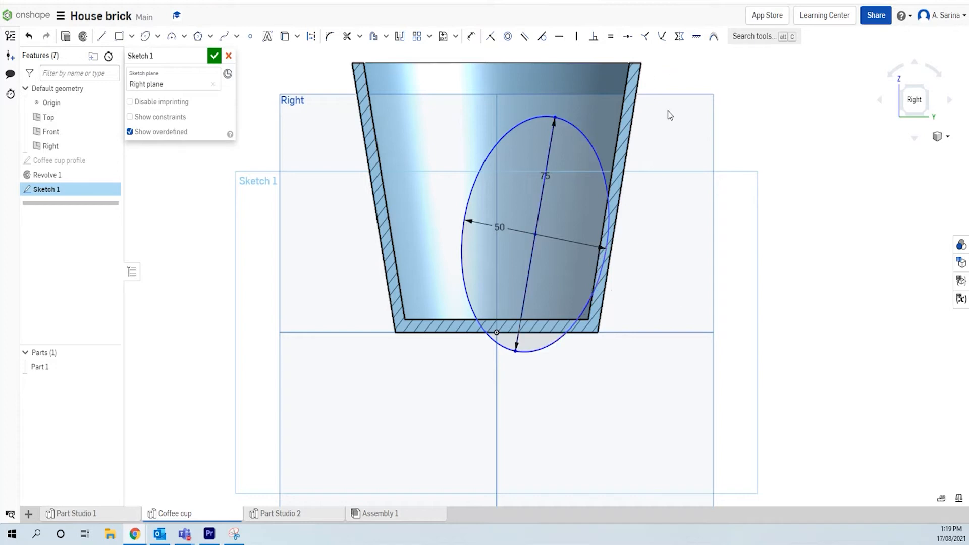
Step: Dimension the horizontal distance from the origin to the ellipse's centre as 45 mm
key(d)
click(496, 330)
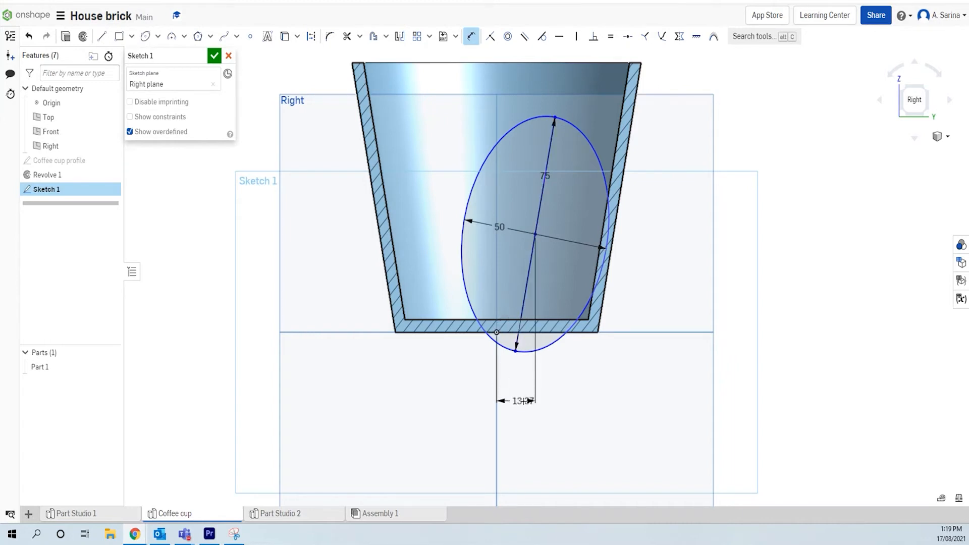
click(518, 401)
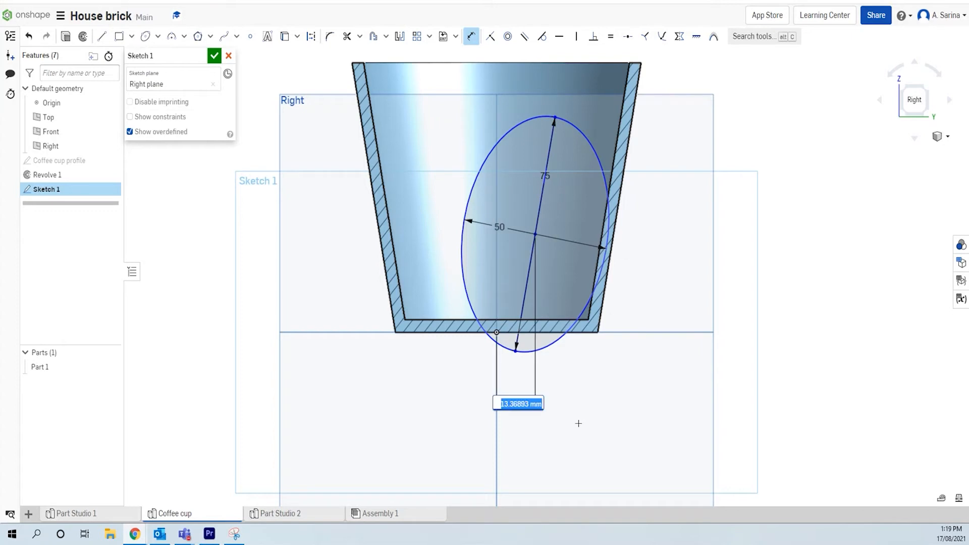
text(45)
key(Return)
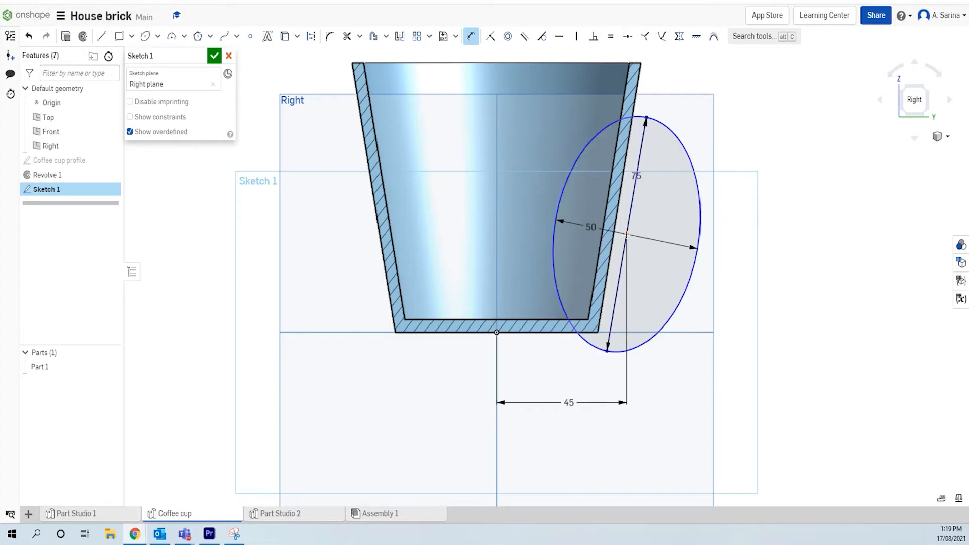
Step: Dimension the vertical distance from the origin to the ellipse's centre as 40 mm
click(496, 331)
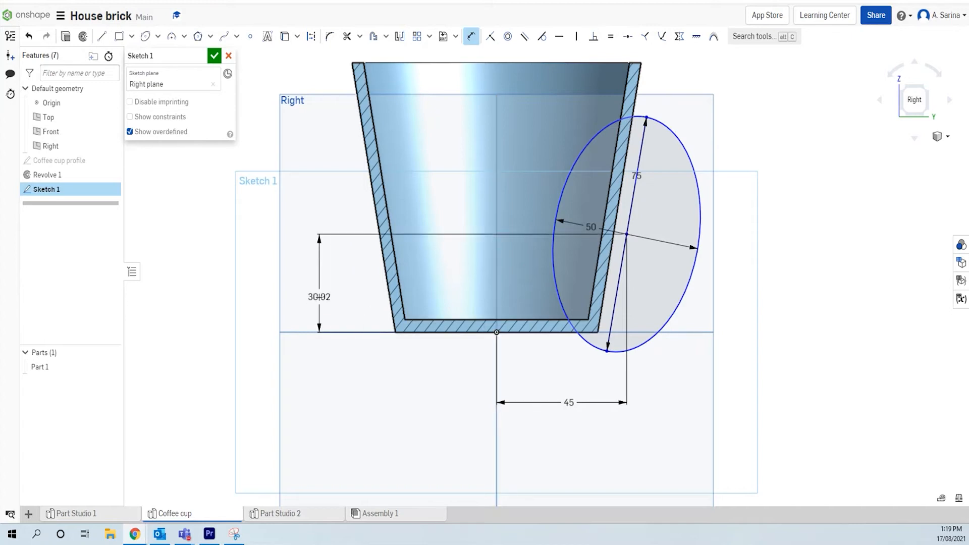
click(323, 299)
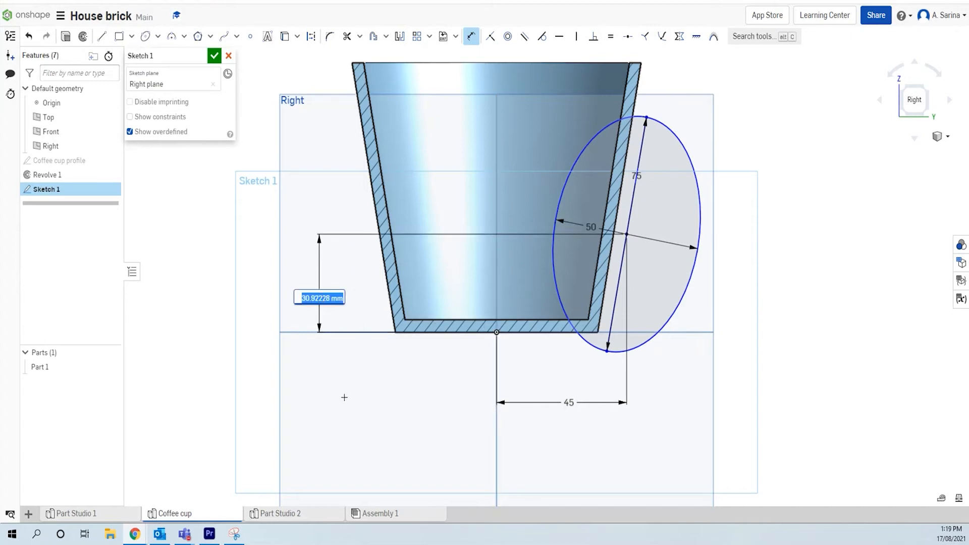
text(40)
key(Return)
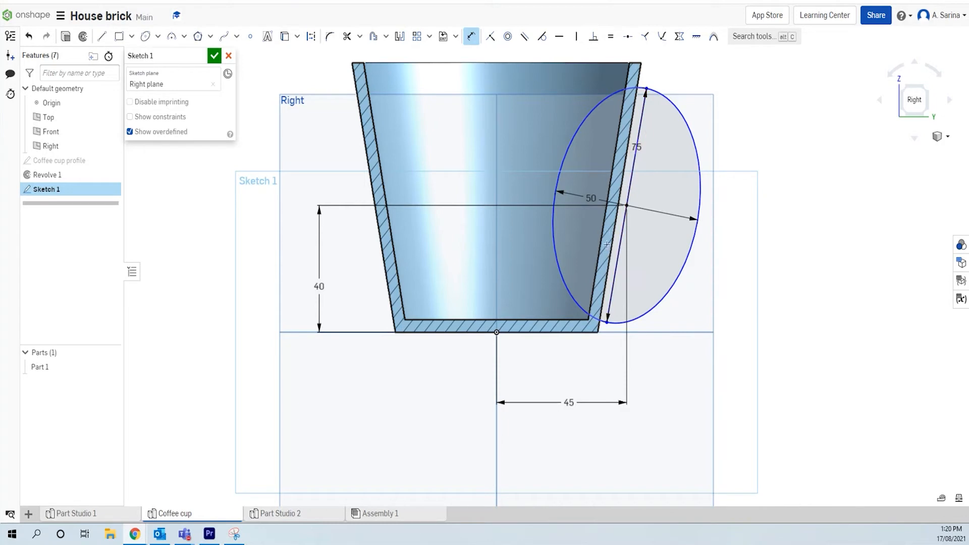
Step: Dimension the angle between the ellipse's long-axis line and the cup's bottom edge as 100 degrees
click(633, 173)
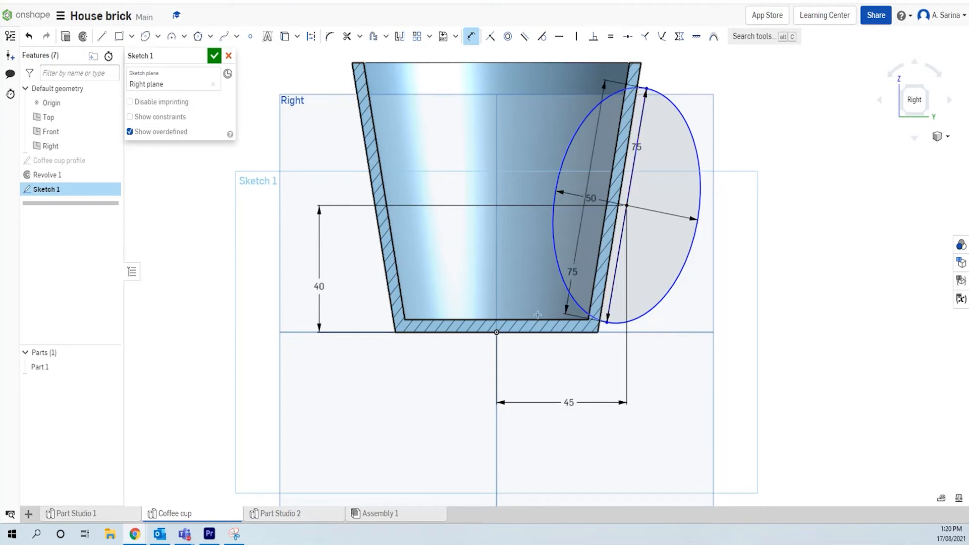
click(527, 332)
click(444, 127)
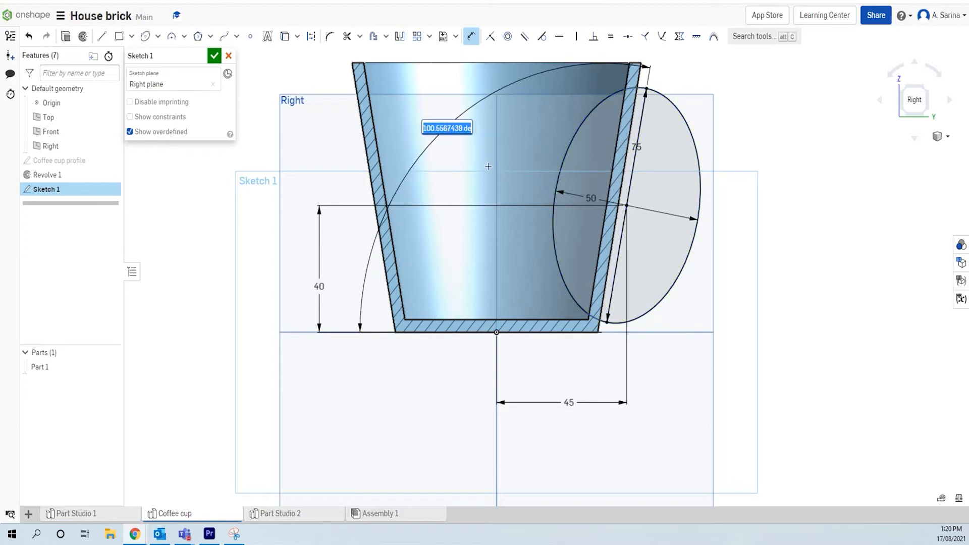
text(100)
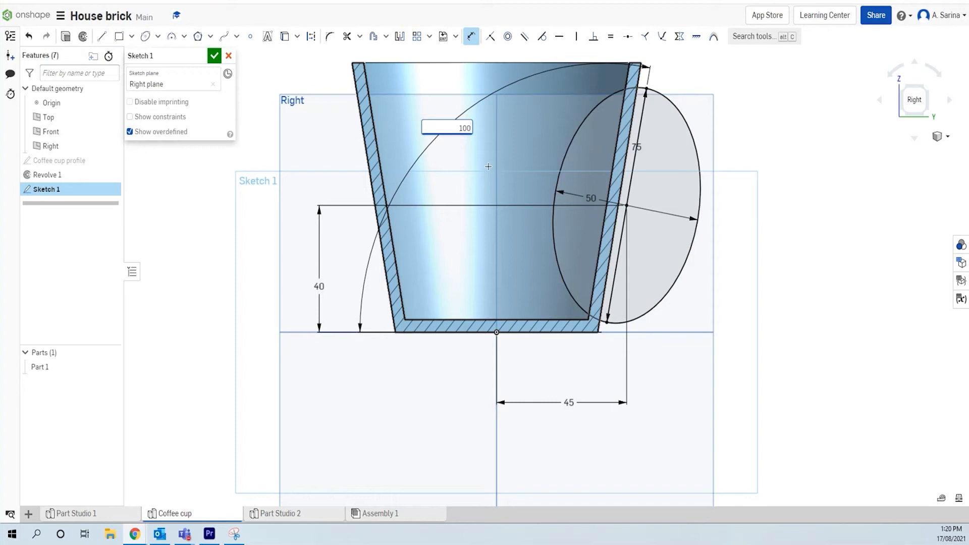
key(Return)
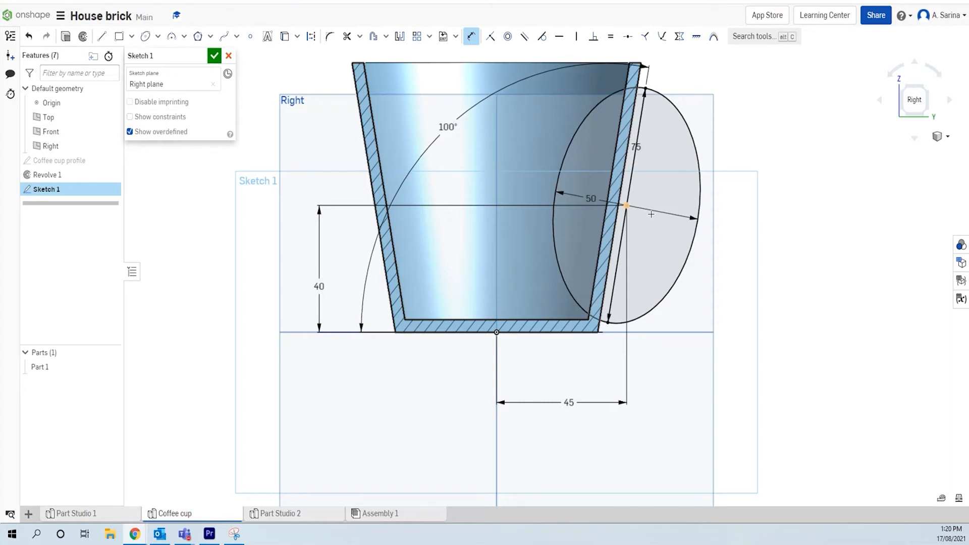
Step: Rename the ellipse sketch "Coffee handle path"
scroll(761, 160, down, 3)
scroll(760, 153, up, 1)
scroll(760, 152, up, 2)
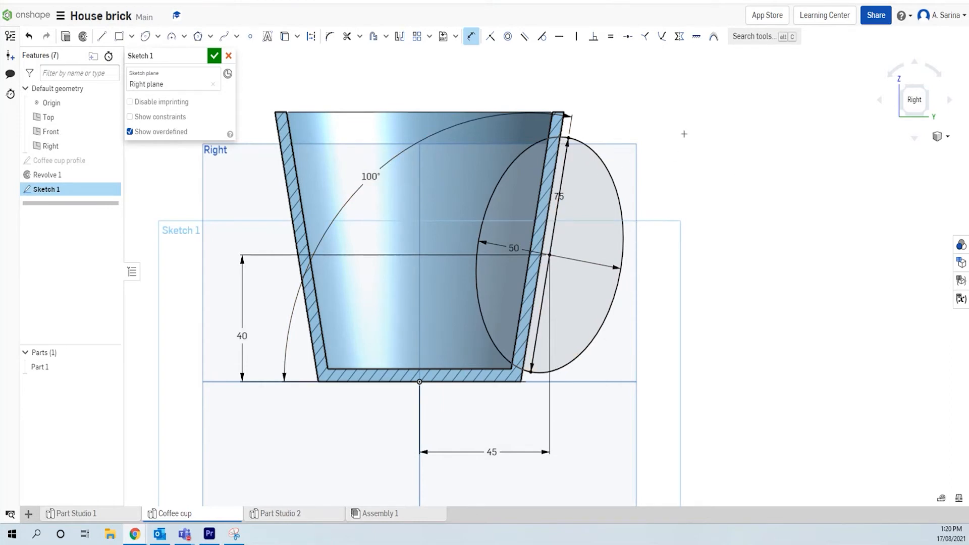
click(196, 56)
text(Cof)
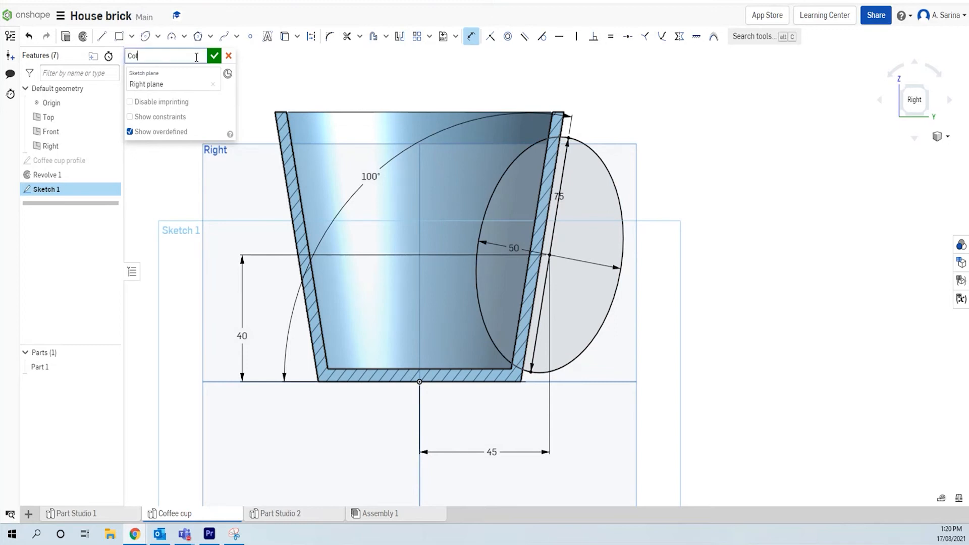
text(fee handle path)
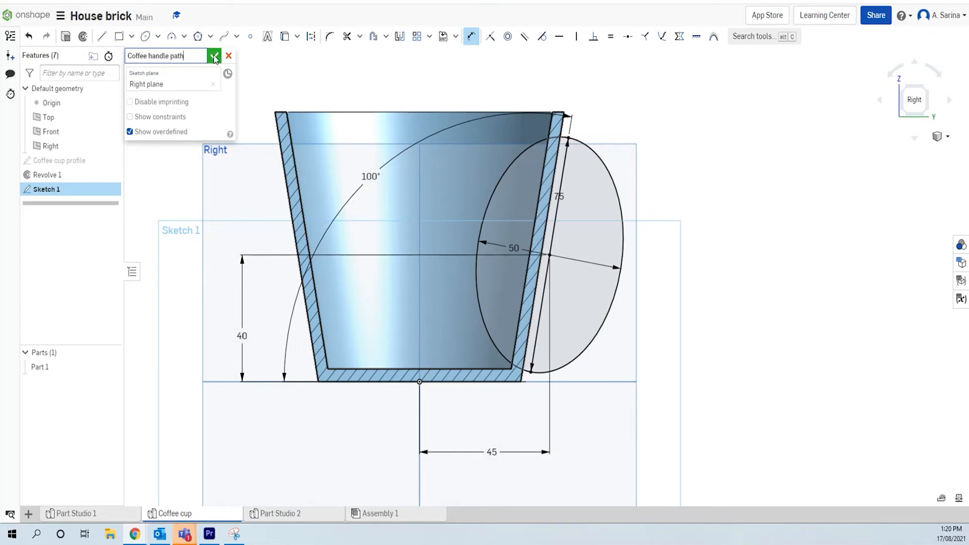
Step: Finish the handle path sketch and create a Plane point plane parallel to the Front plane through the upper end of the ellipse's long axis
click(215, 56)
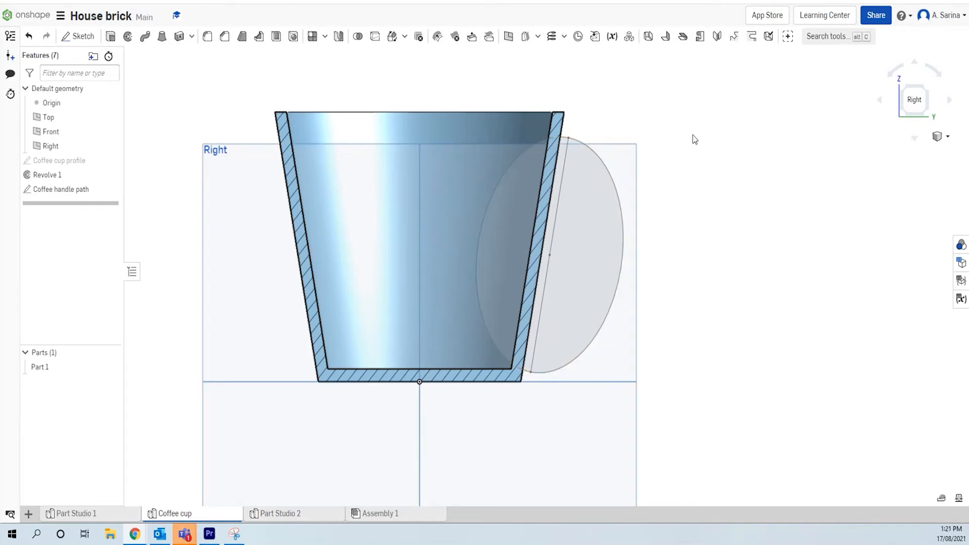
right_drag(684, 119, 653, 151)
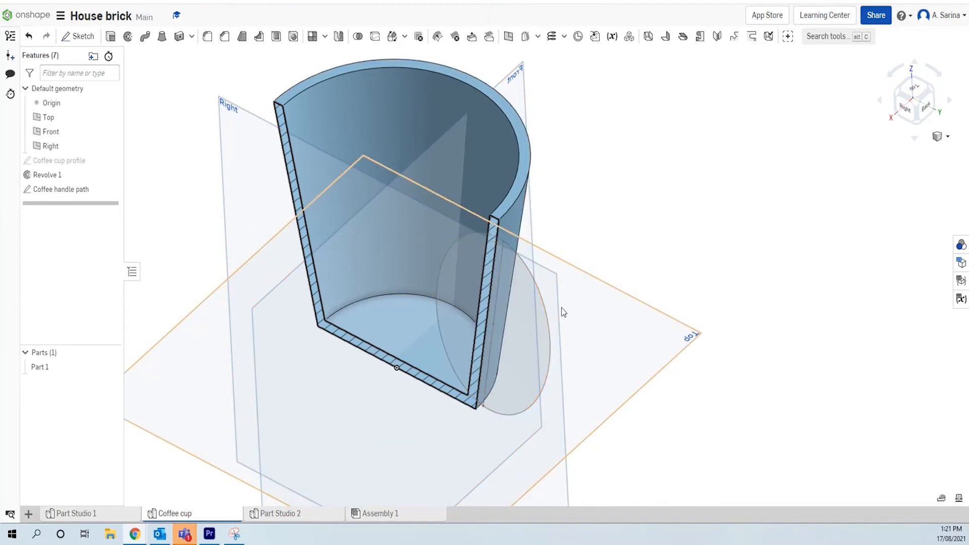
right_drag(625, 212, 630, 206)
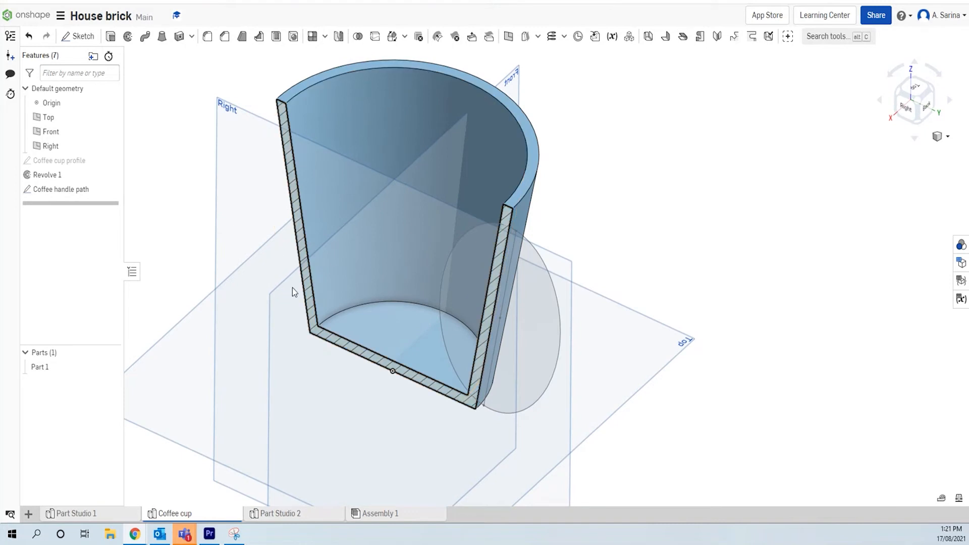
click(276, 304)
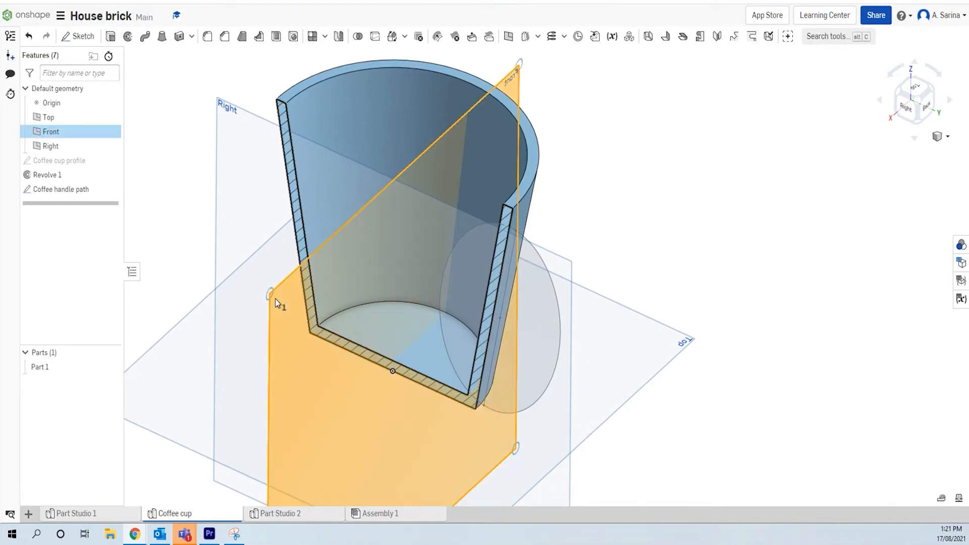
click(509, 38)
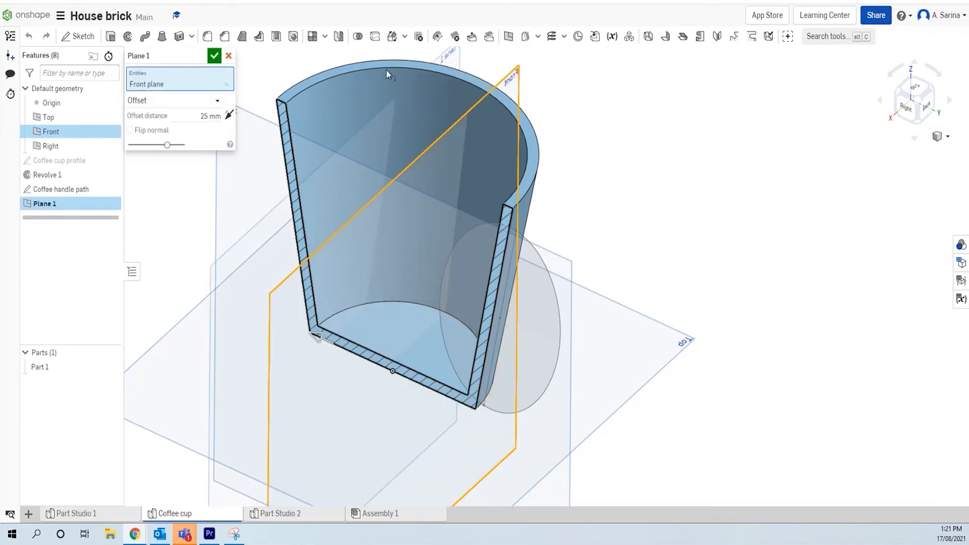
click(219, 101)
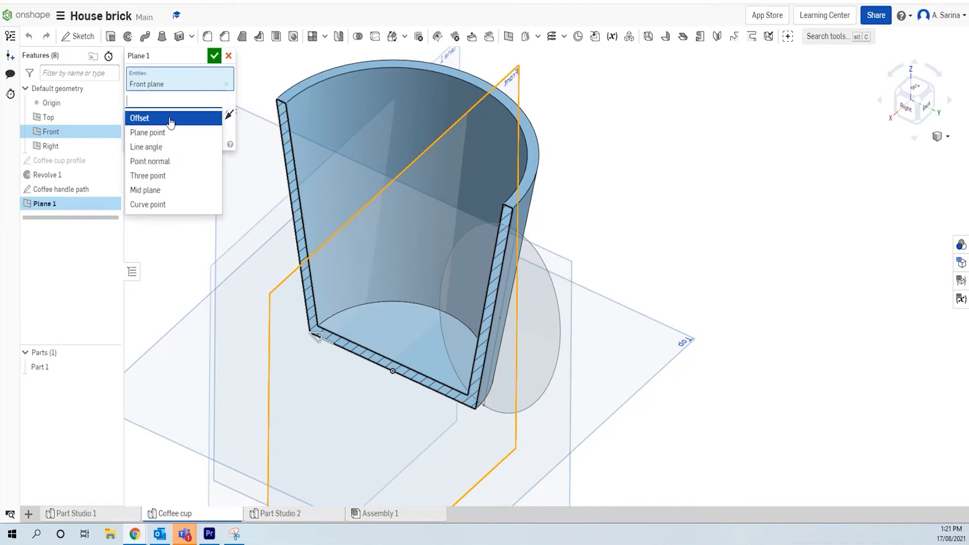
click(159, 133)
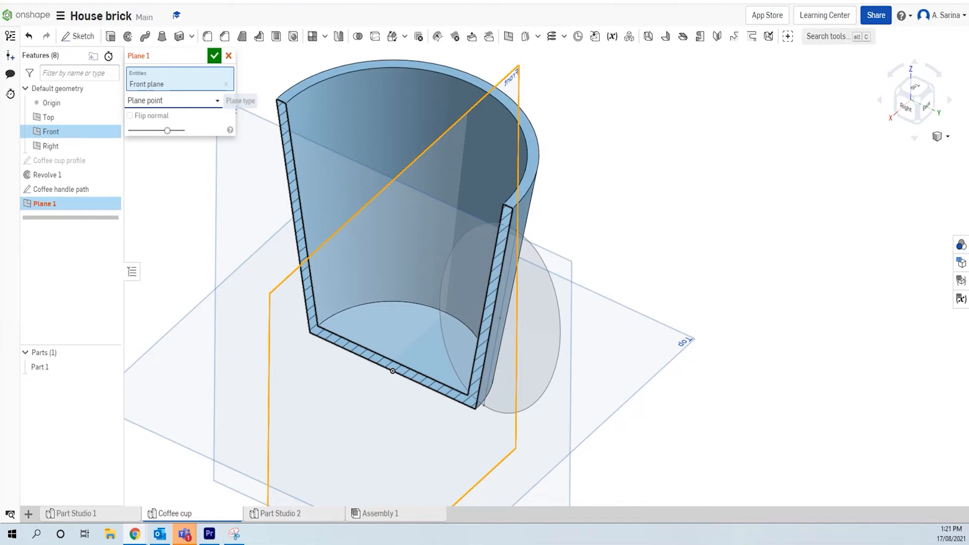
scroll(519, 234, up, 3)
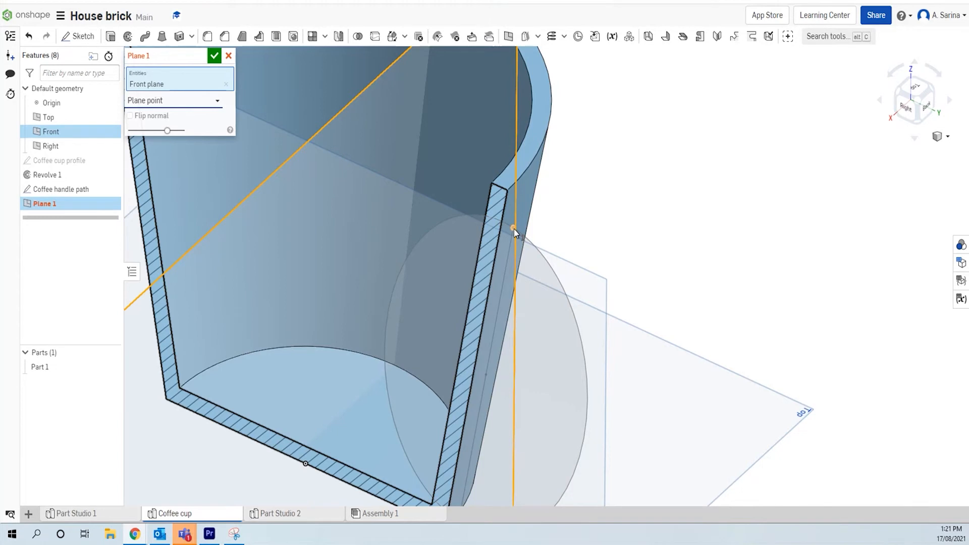
click(514, 229)
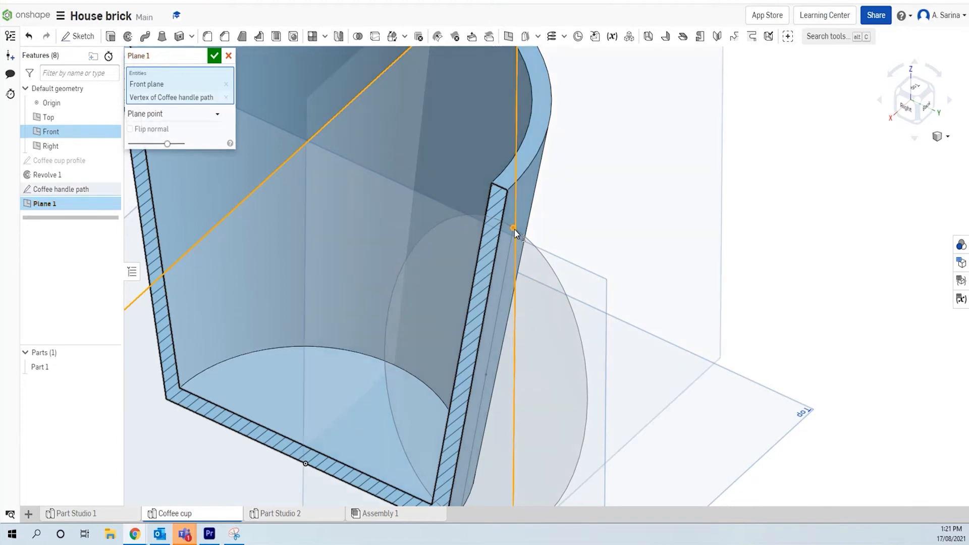
click(215, 60)
Step: Sketch an ellipse on Plane 1 centred on the handle path's upper vertex, about 11.4 mm wide and 5 mm high
scroll(378, 206, down, 5)
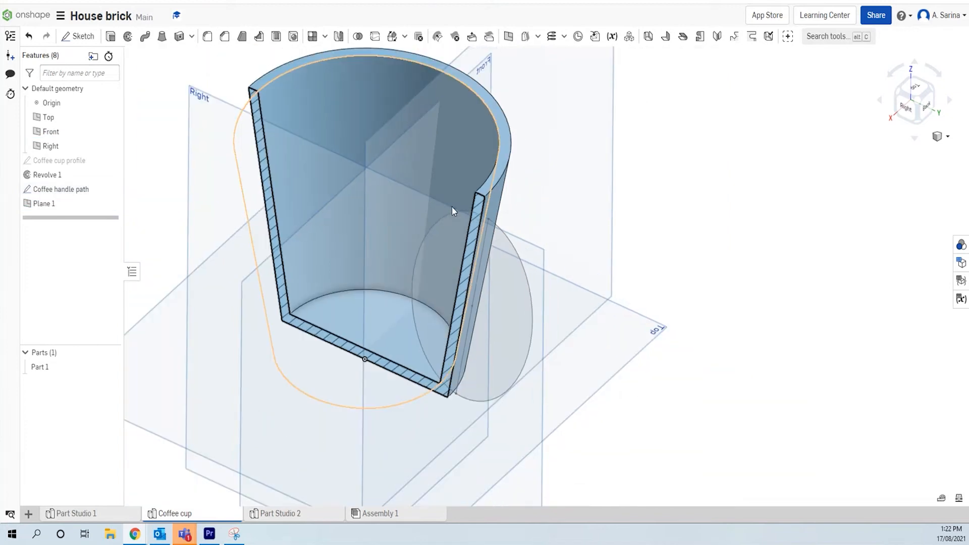
right_drag(612, 210, 581, 148)
click(580, 148)
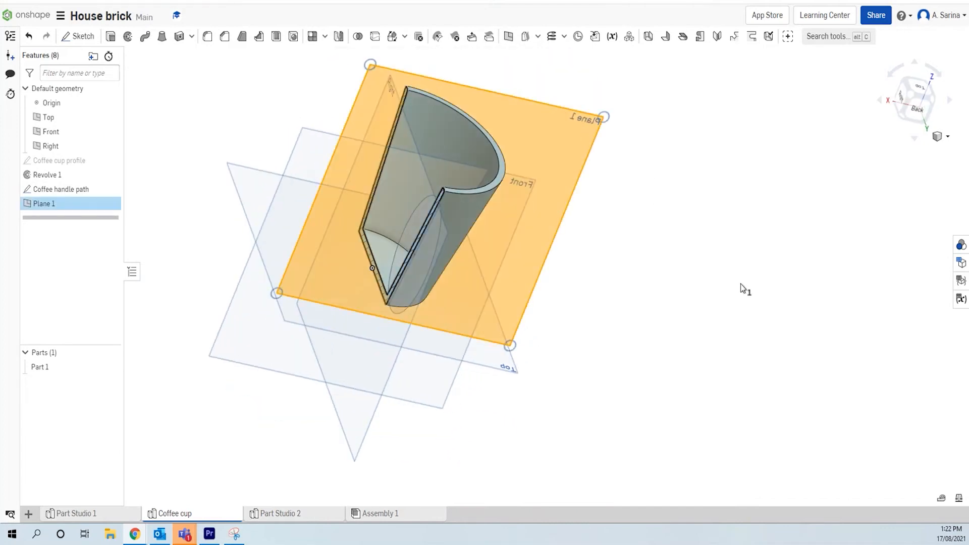
key(n)
scroll(592, 271, up, 10)
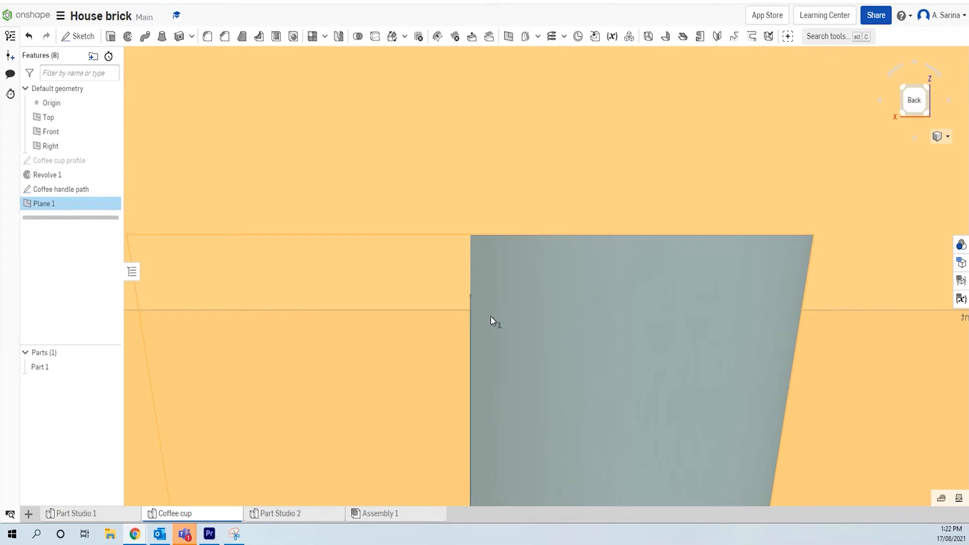
click(78, 37)
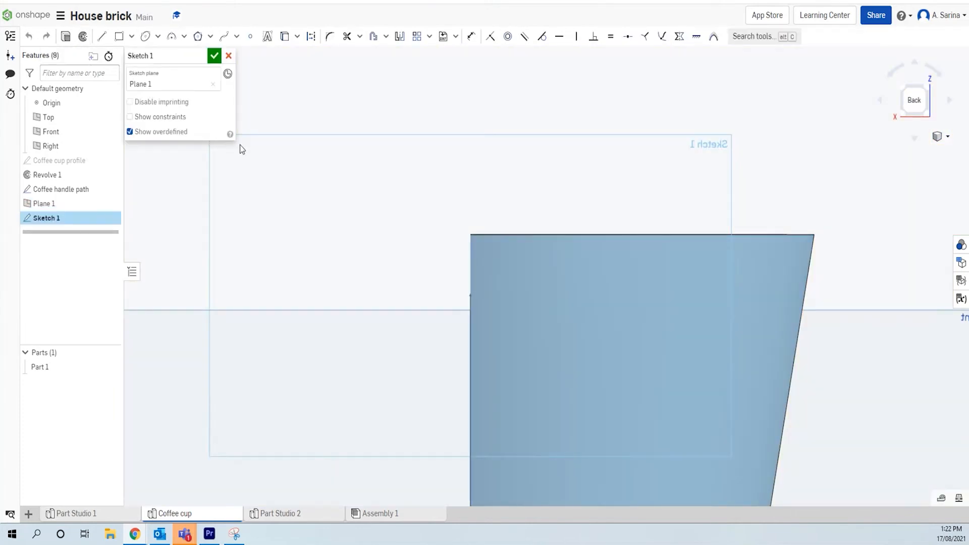
scroll(482, 286, up, 2)
scroll(482, 287, up, 1)
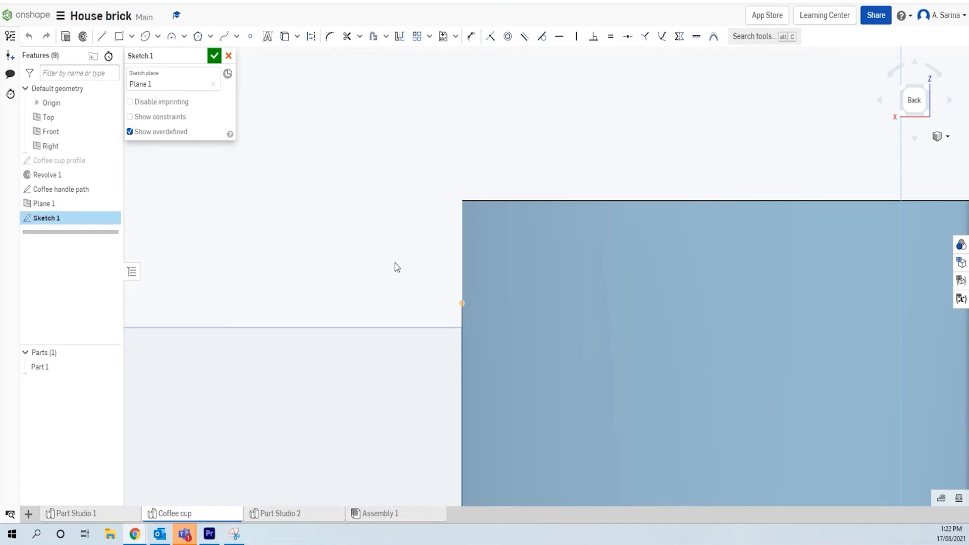
click(157, 37)
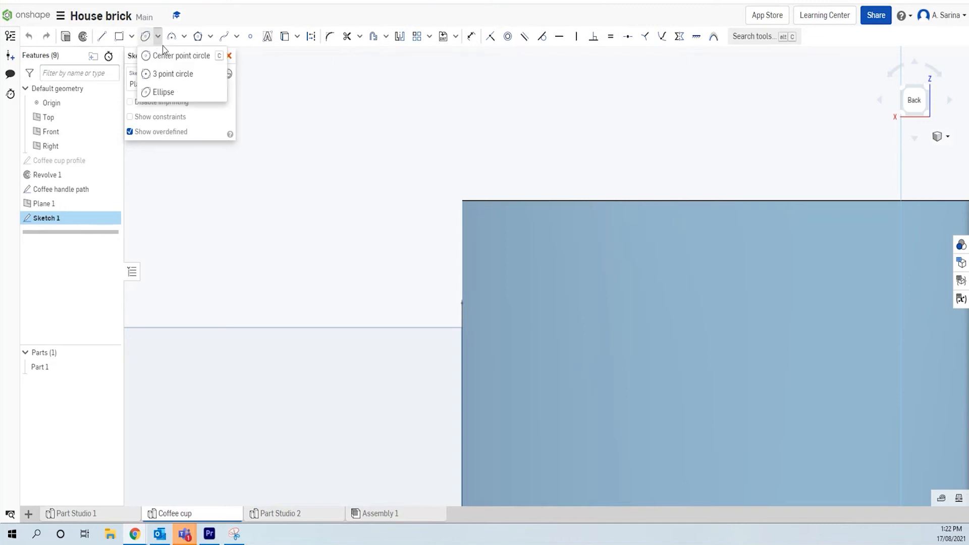
click(161, 92)
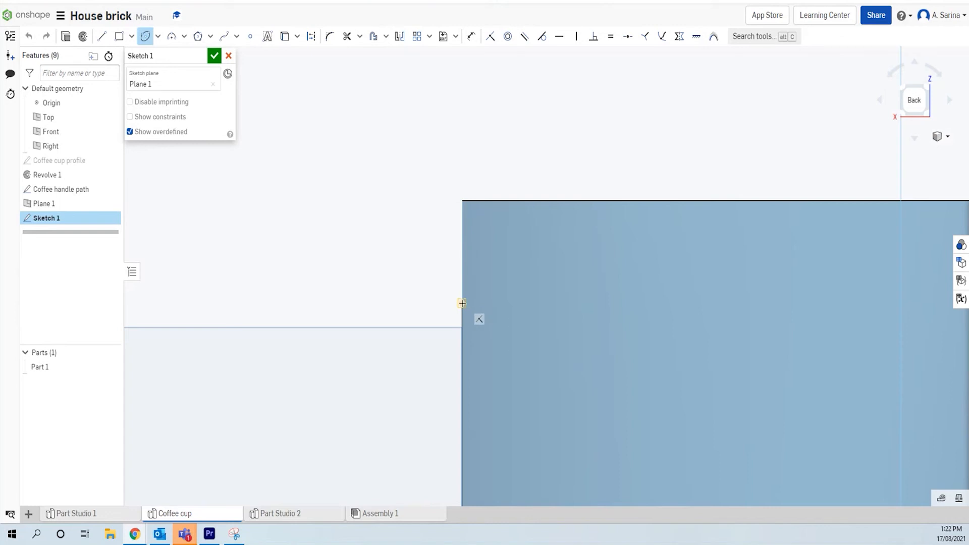
click(462, 303)
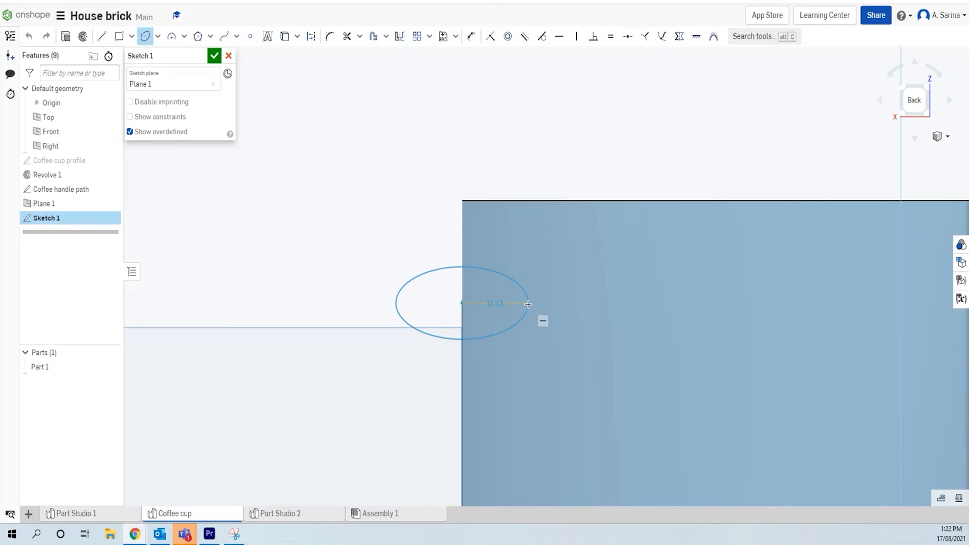
click(528, 304)
click(469, 272)
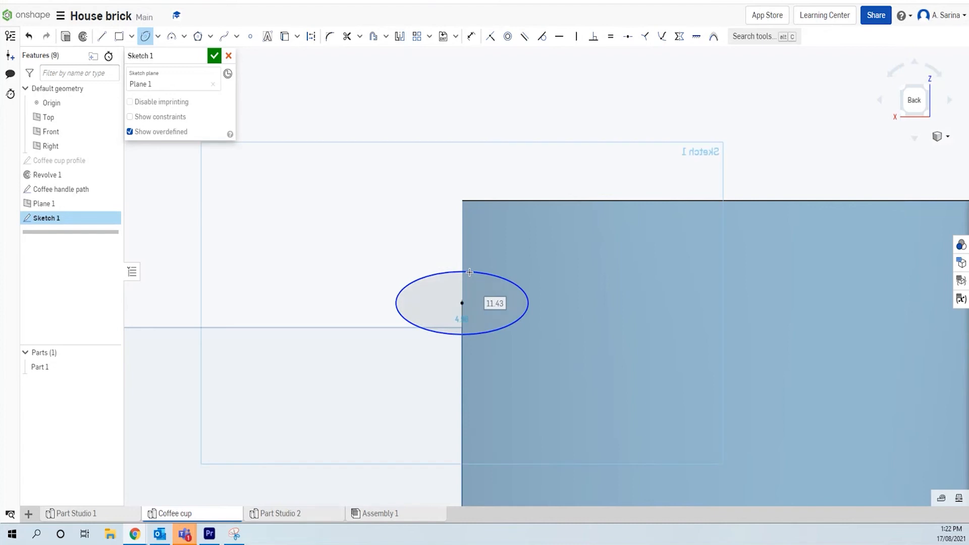
Step: Set the profile ellipse's width to 12 mm and its height to 7 mm
text(12)
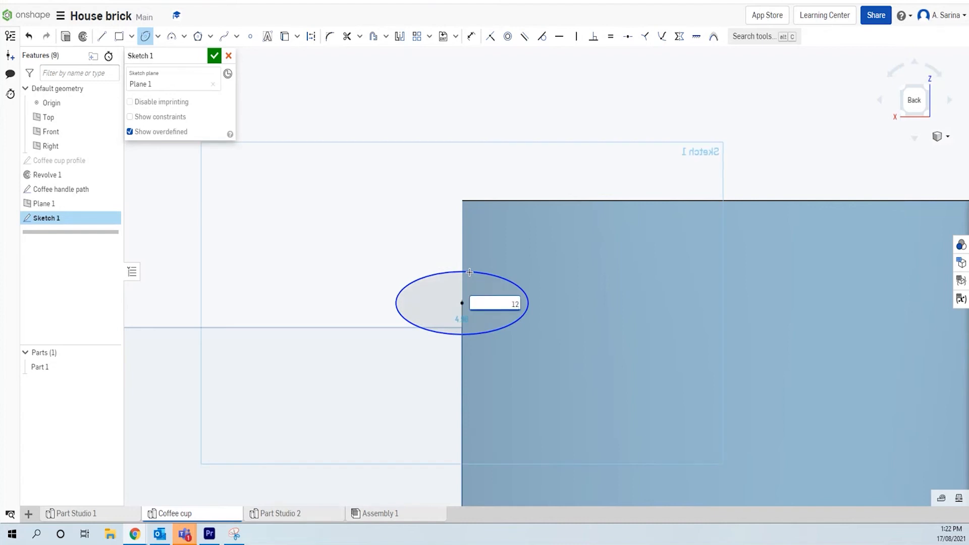
key(Return)
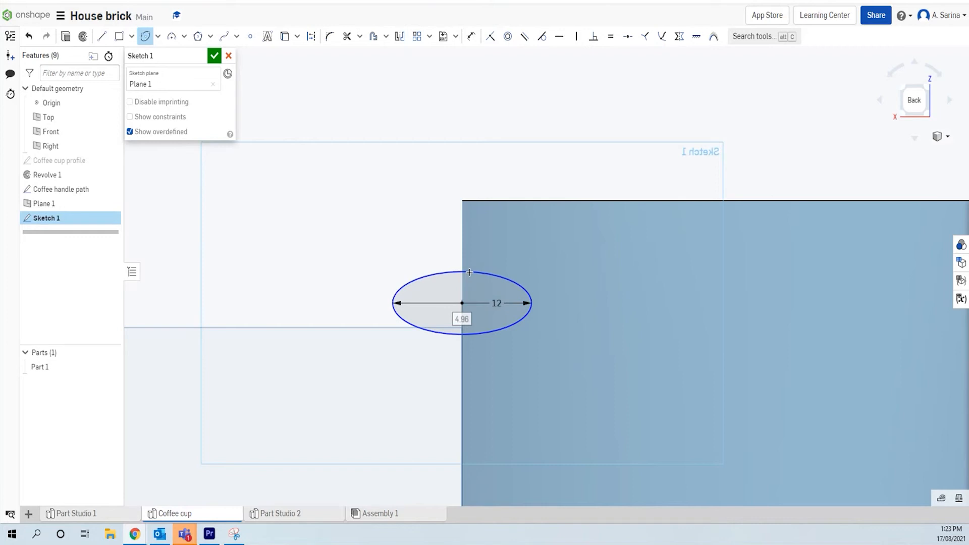
text(7)
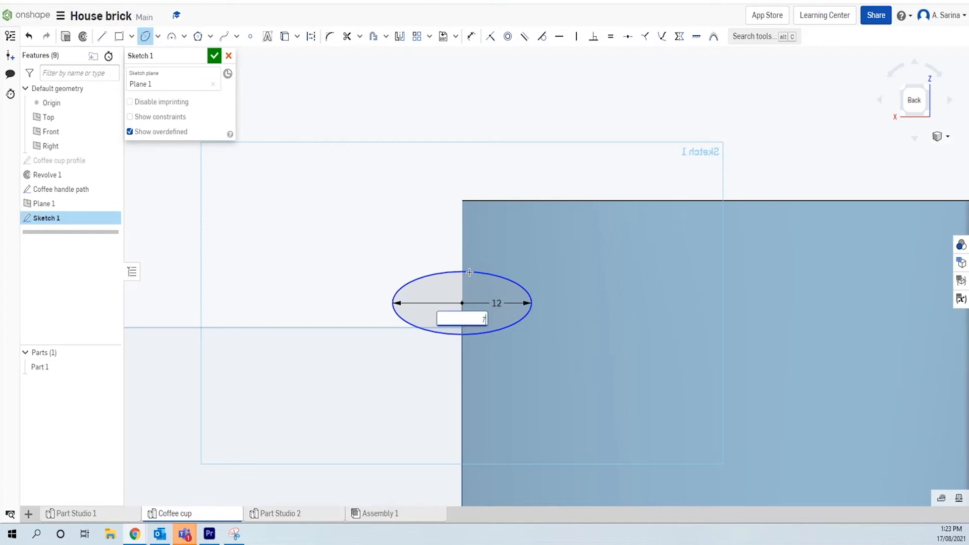
key(Return)
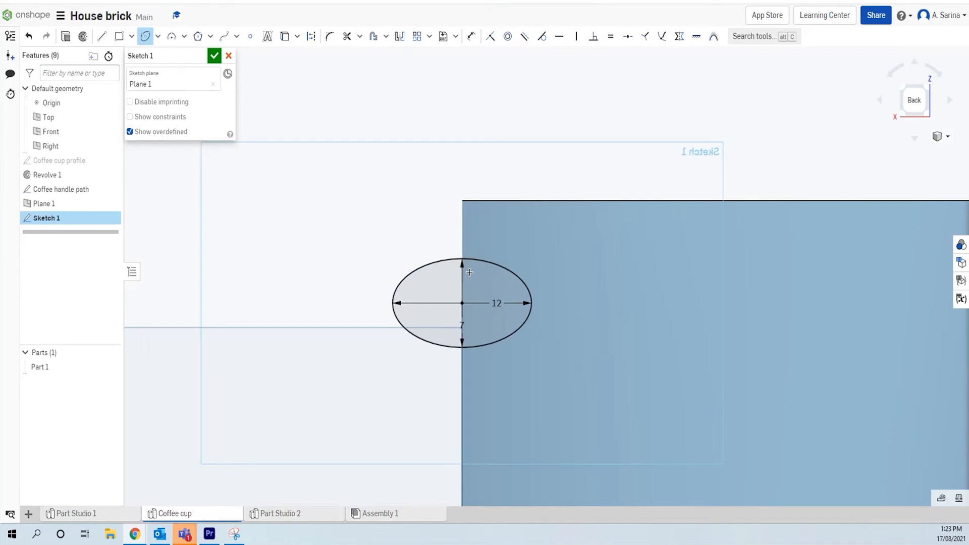
Step: Rename the profile ellipse sketch "Coffee handle profile" and finish it
click(202, 57)
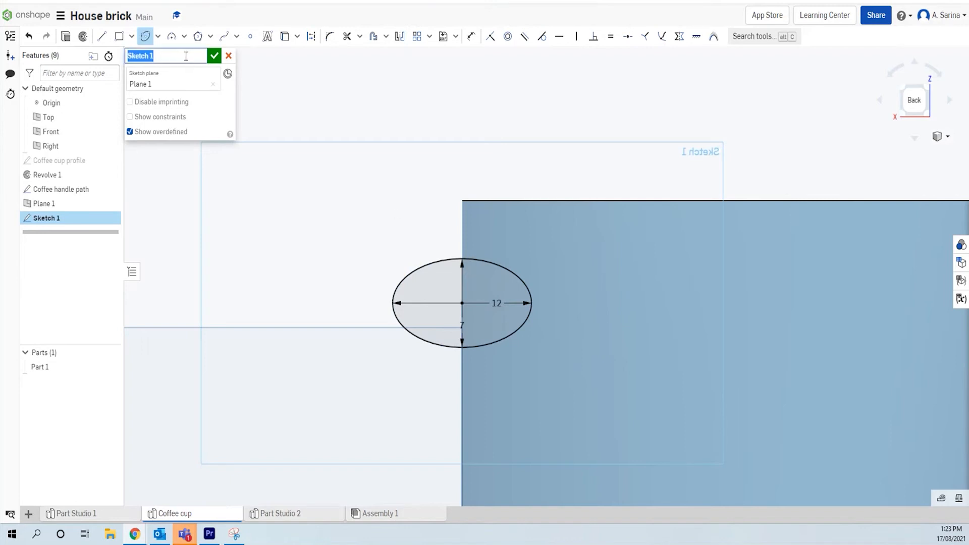
text(Cof)
text(fee handl)
text(e r)
text(profile)
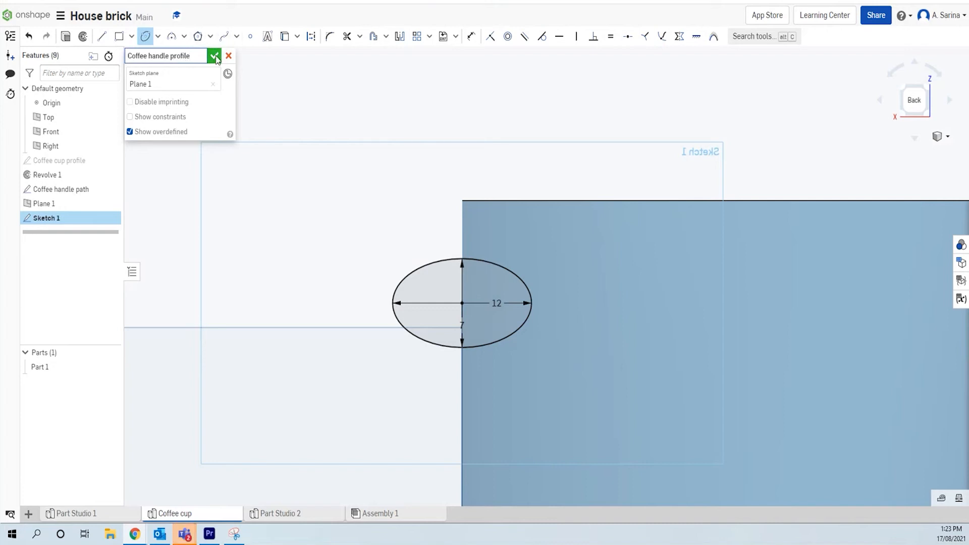
click(214, 56)
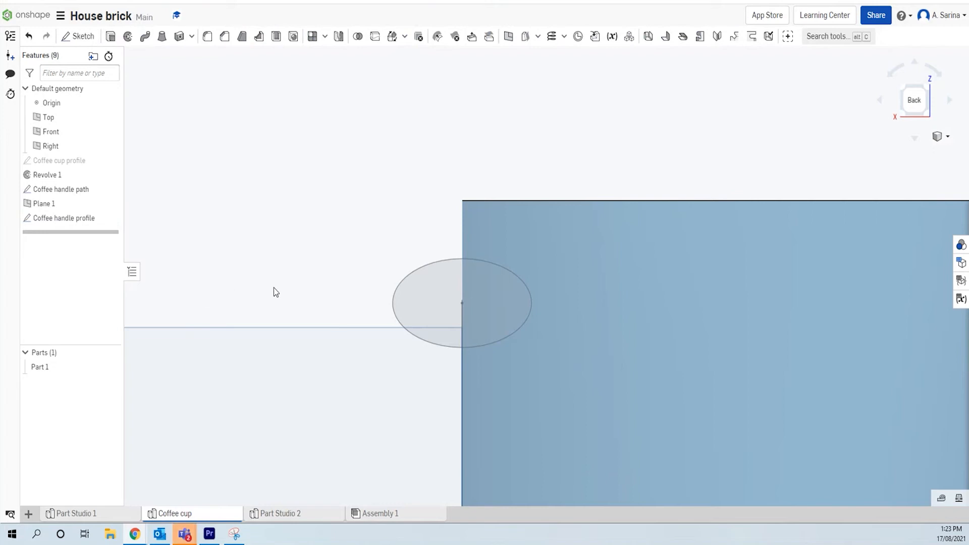
Step: Set up a solid Sweep of the Coffee handle profile face along the elliptical edge of the Coffee handle path
scroll(274, 289, up, 5)
right_drag(277, 352, 313, 377)
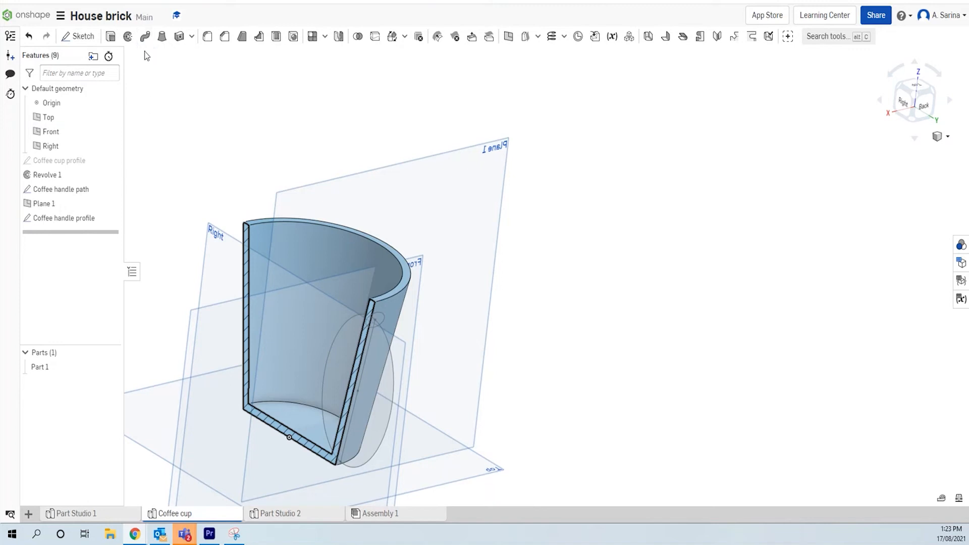
click(145, 38)
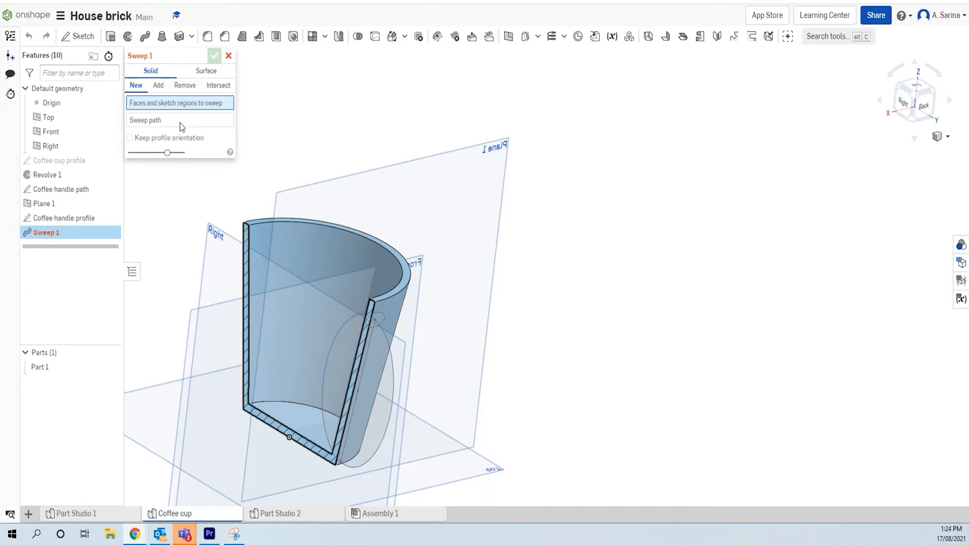
mouse_move(407, 143)
right_down()
mouse_move(400, 130)
mouse_move(394, 137)
right_up()
scroll(397, 274, up, 3)
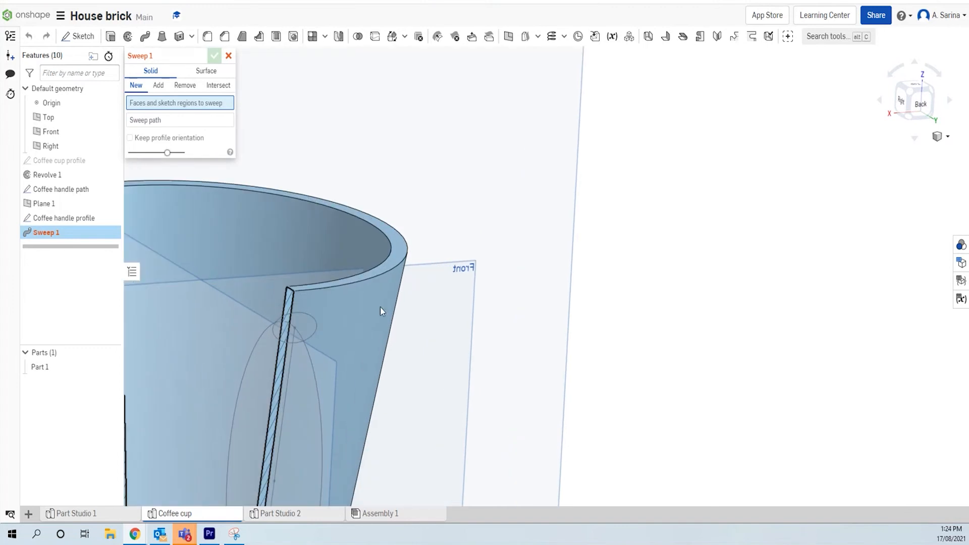
click(312, 328)
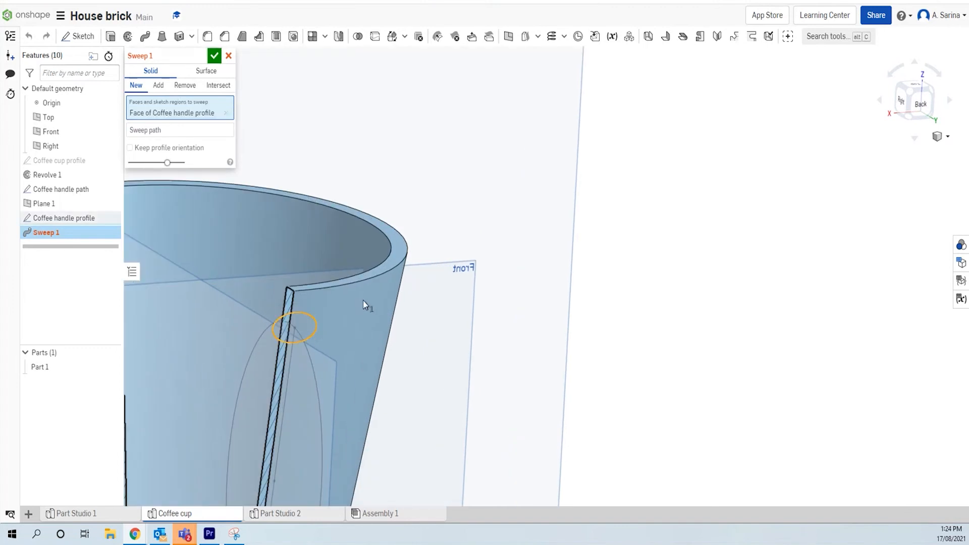
click(171, 130)
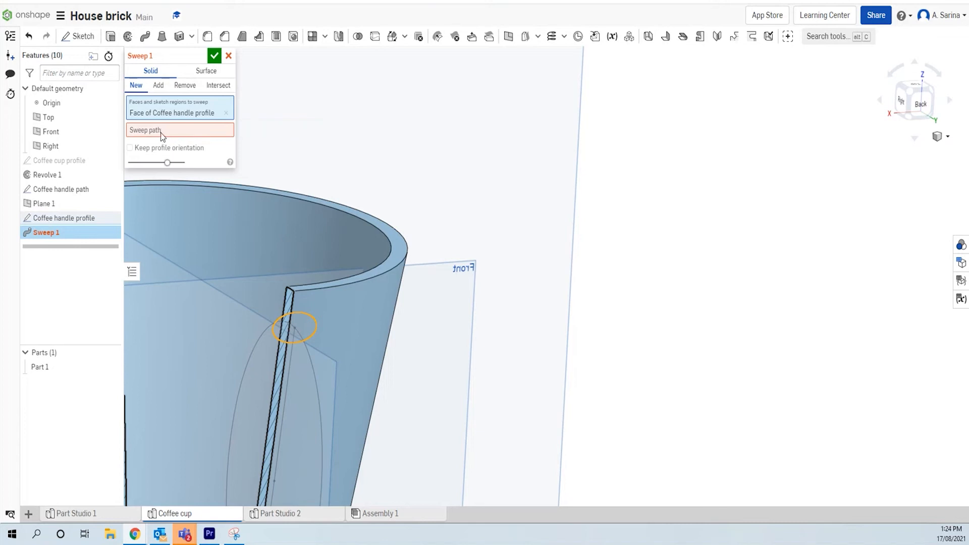
right_drag(591, 433, 619, 409)
click(440, 312)
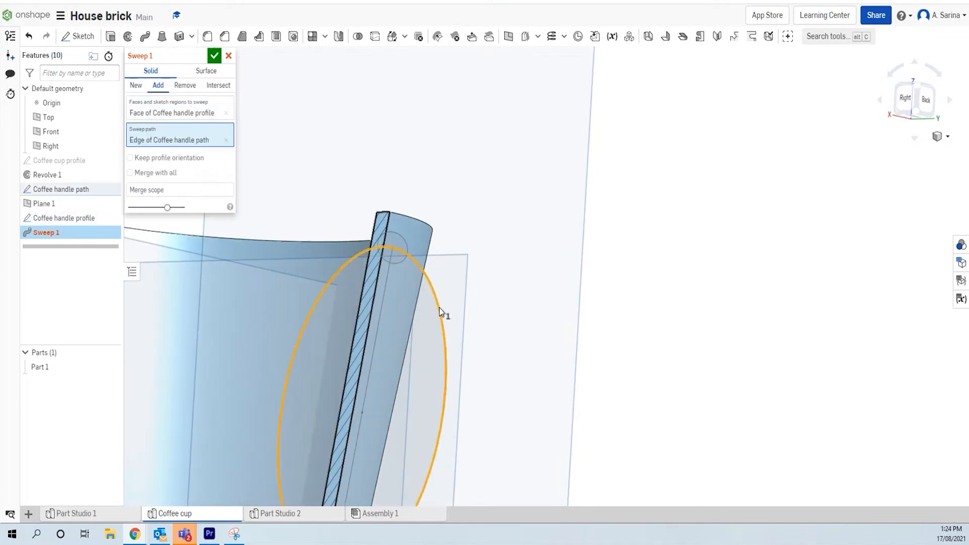
Step: Inspect the swept handle against the cup and set the sweep to create a new part
scroll(539, 323, down, 3)
right_drag(615, 279, 583, 336)
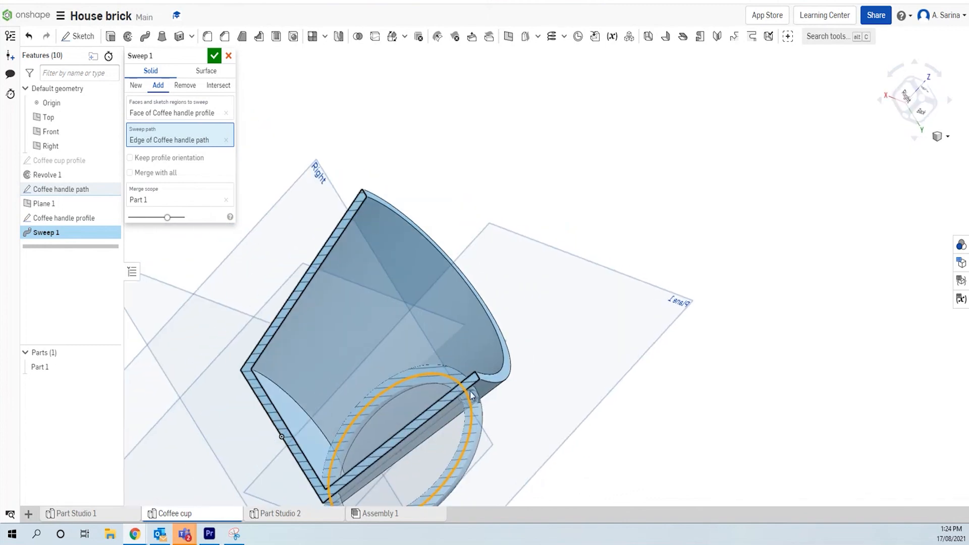
right_drag(595, 398, 546, 349)
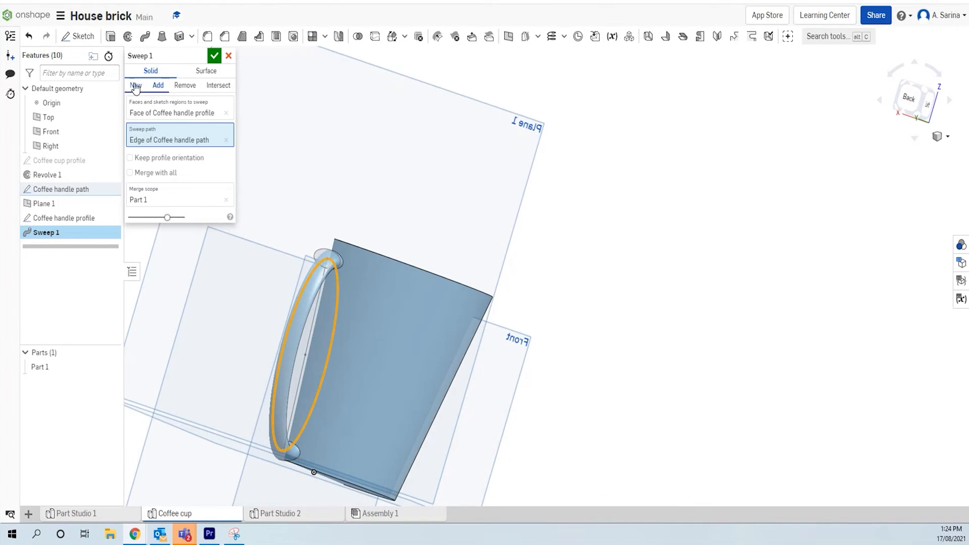
click(136, 86)
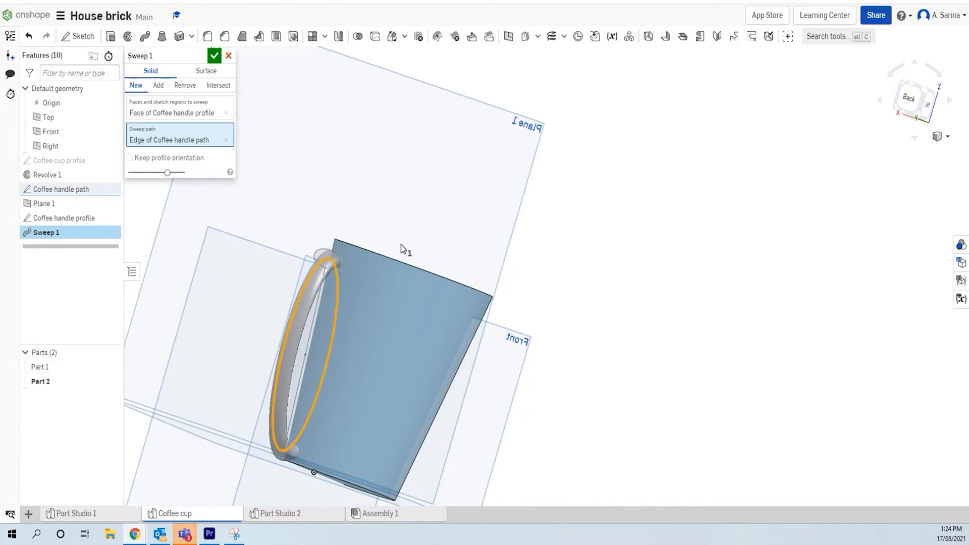
right_drag(400, 294, 385, 279)
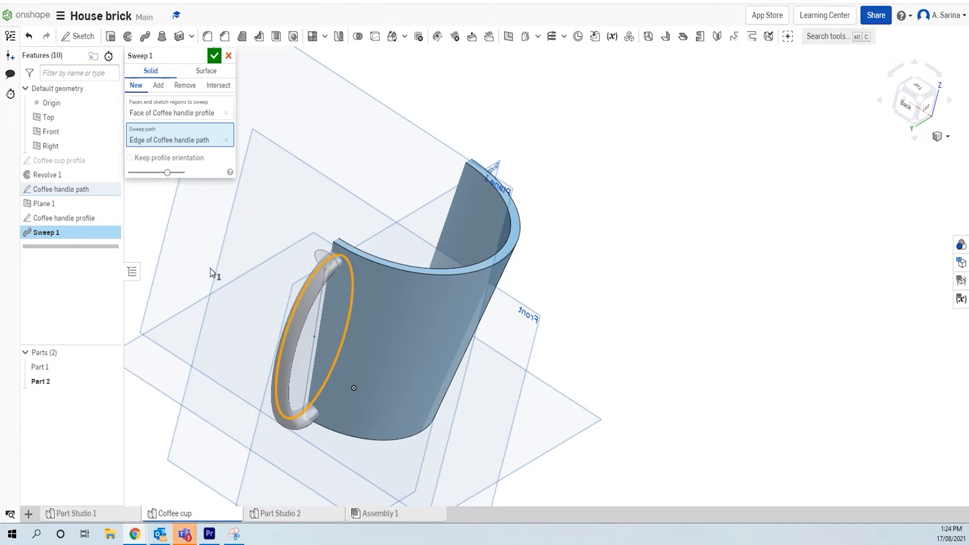
Step: Finish the handle sweep as a new part separate from the cup
click(214, 57)
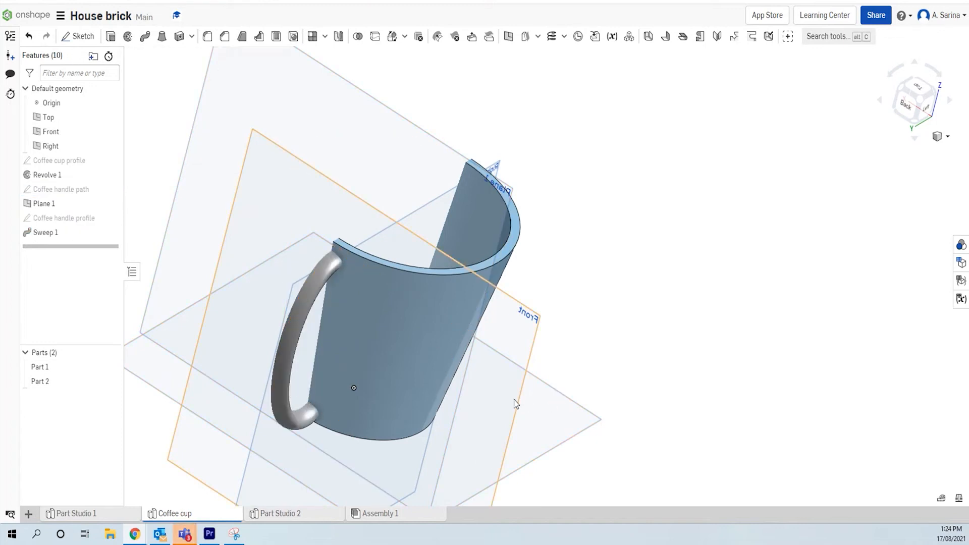
right_drag(513, 397, 585, 395)
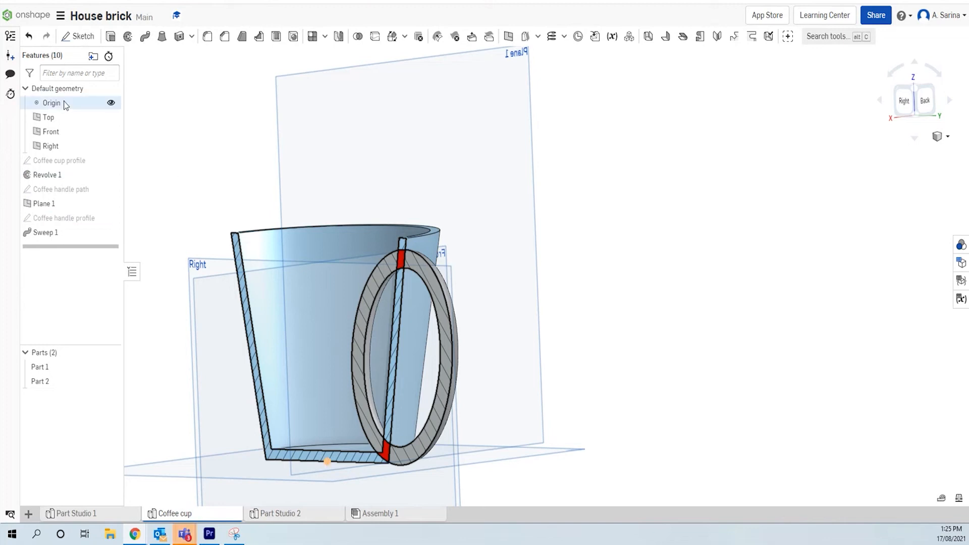
Step: Try merging the handle sweep with the cup using the Add option and return it to New
double_click(48, 233)
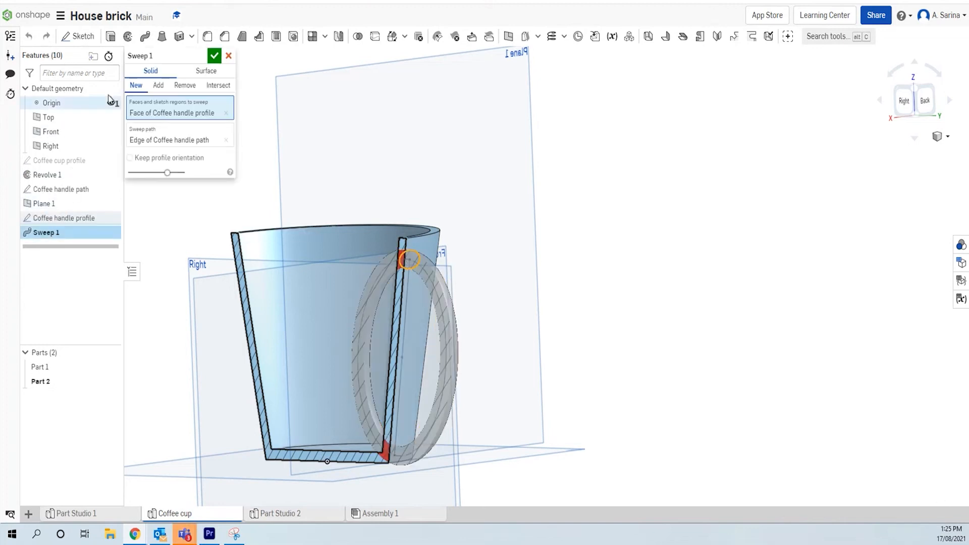
click(158, 86)
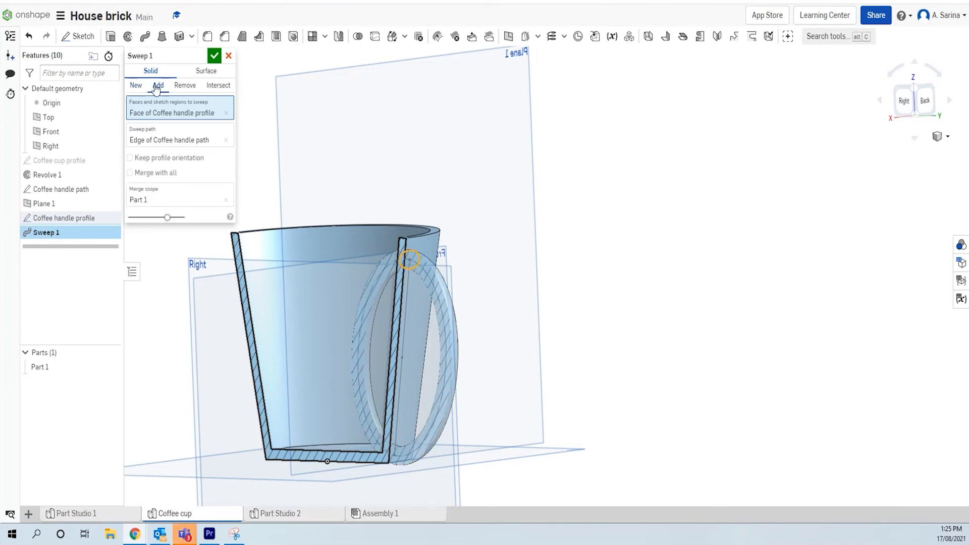
click(136, 85)
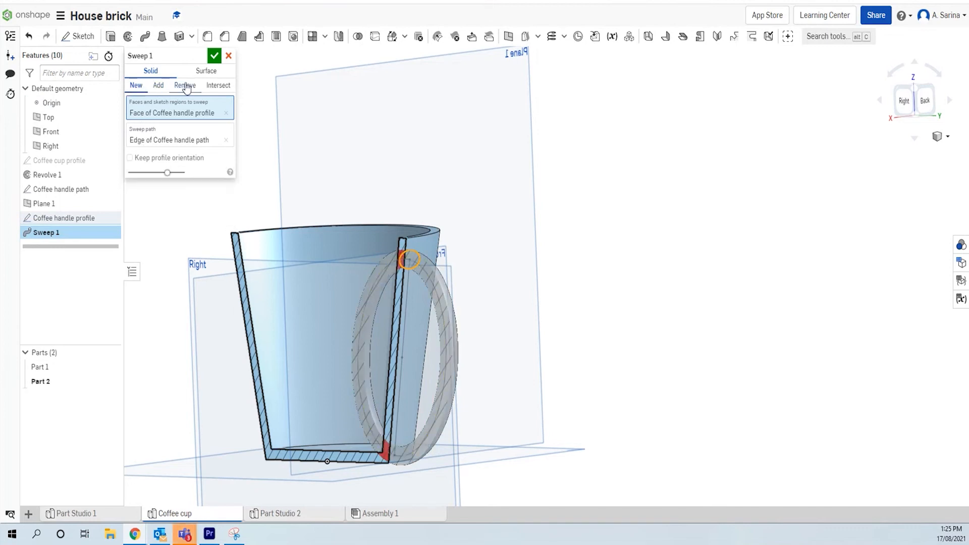
click(214, 56)
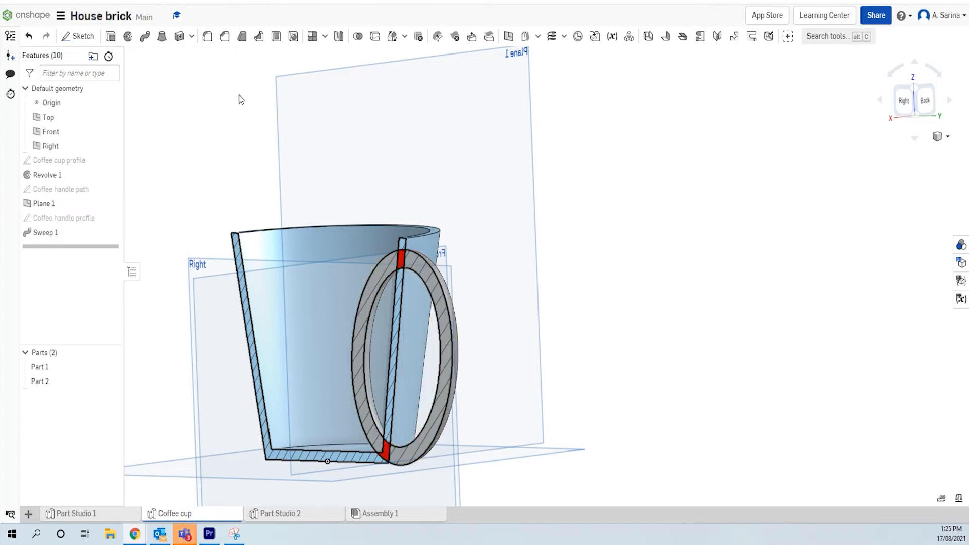
Step: Subtract the cup (Part 1) from the handle (Part 2) with a Boolean, keeping the tools
right_drag(572, 320, 552, 339)
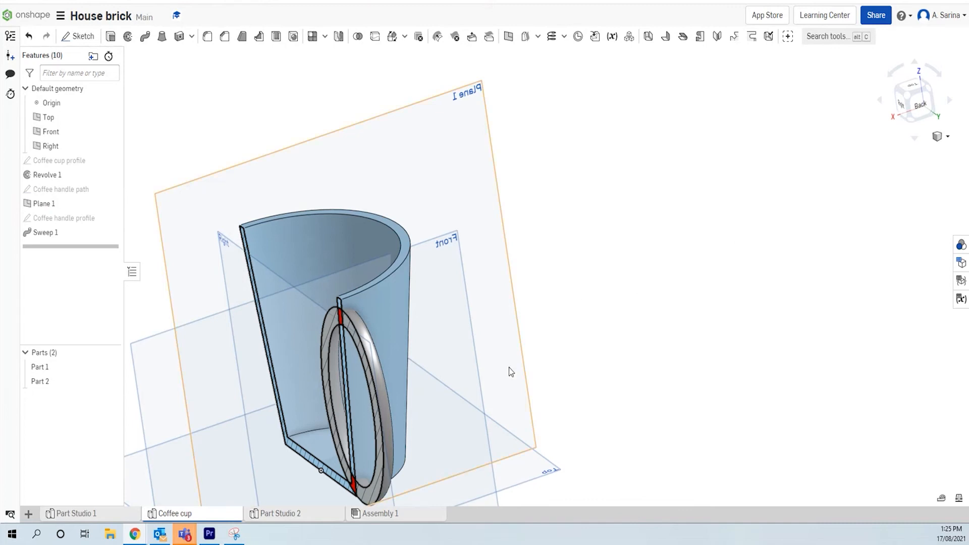
right_drag(483, 340, 437, 258)
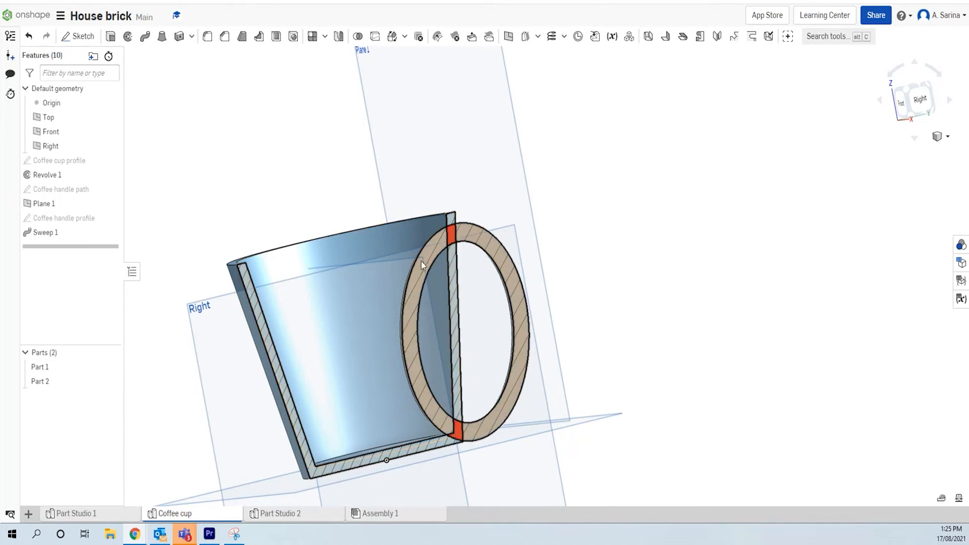
right_drag(650, 266, 465, 316)
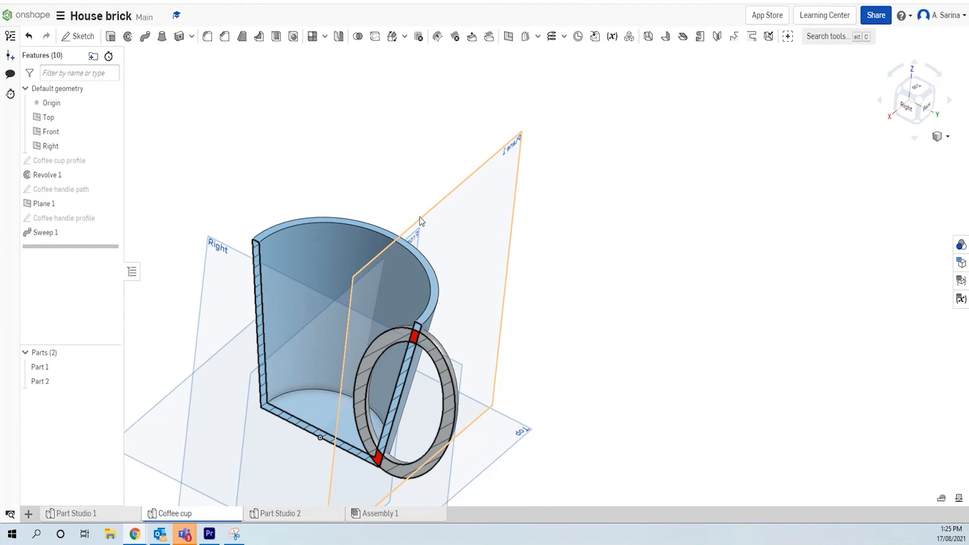
click(358, 37)
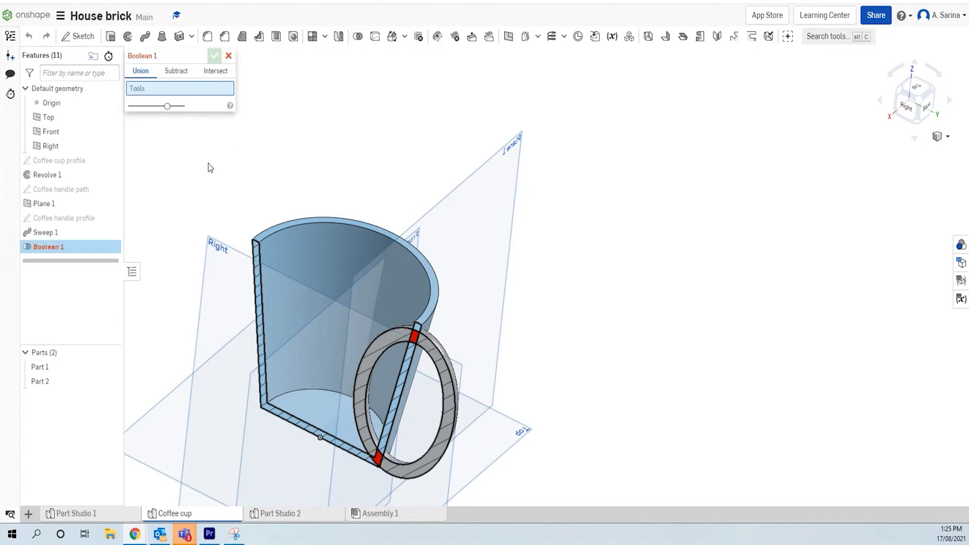
click(175, 71)
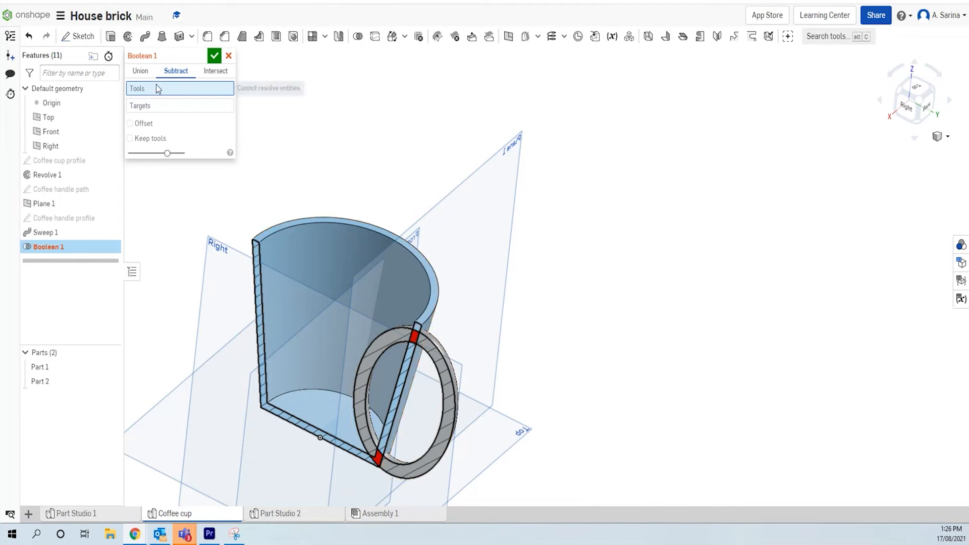
click(307, 253)
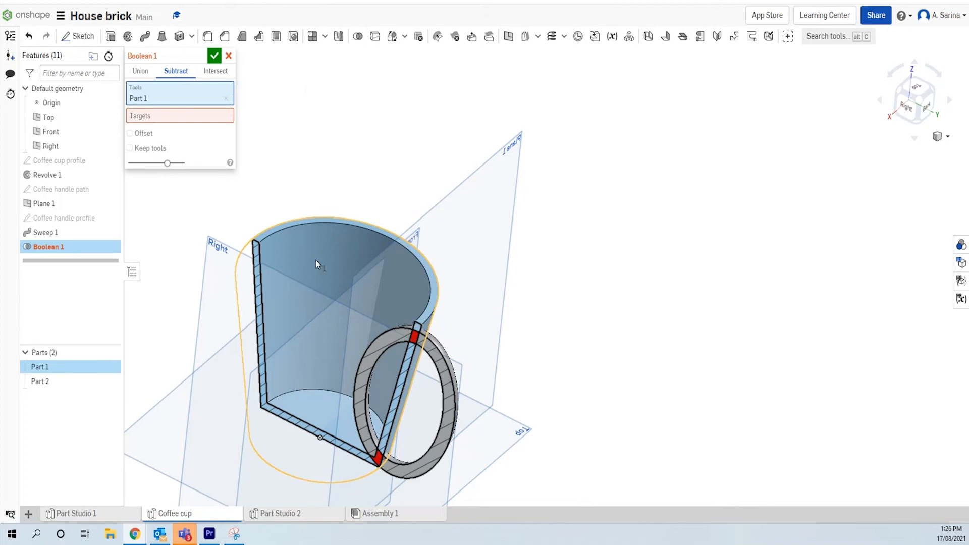
click(162, 115)
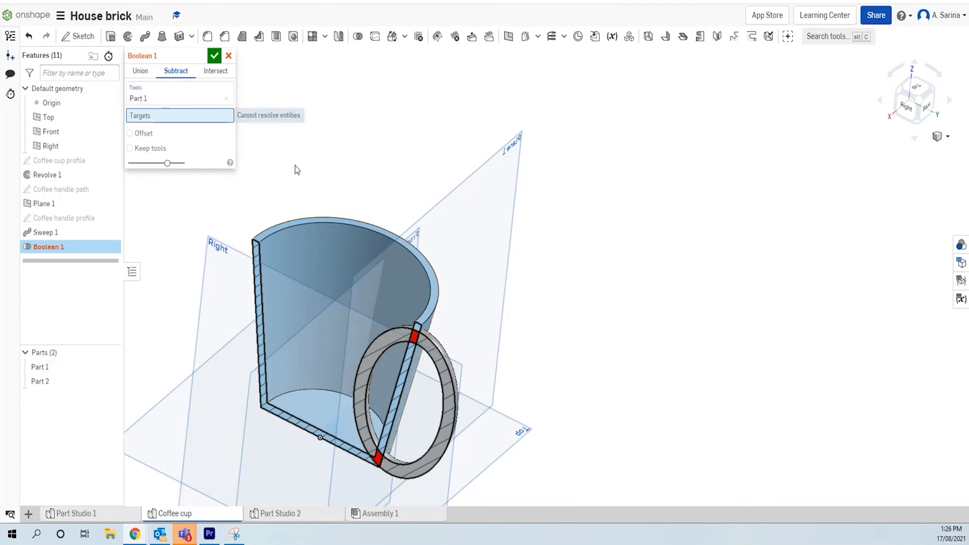
click(447, 352)
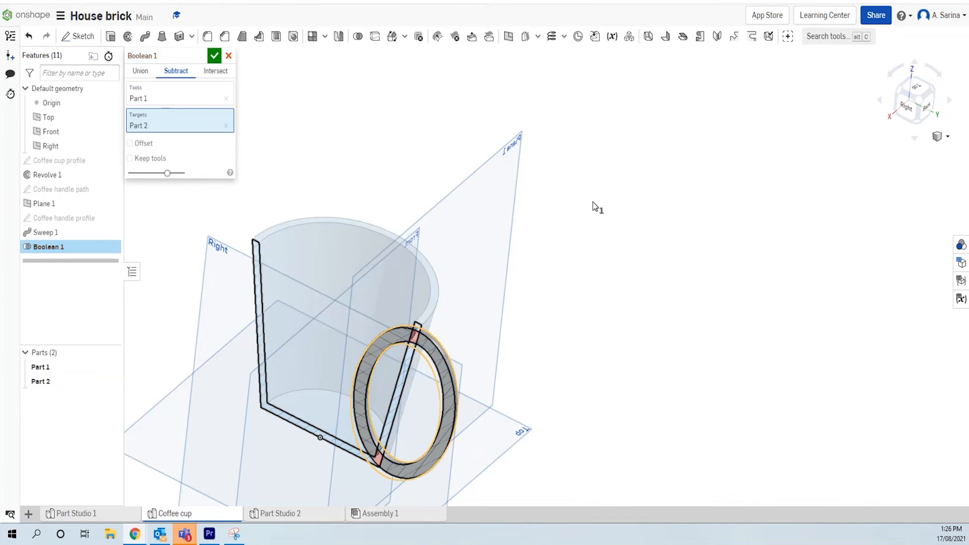
click(130, 158)
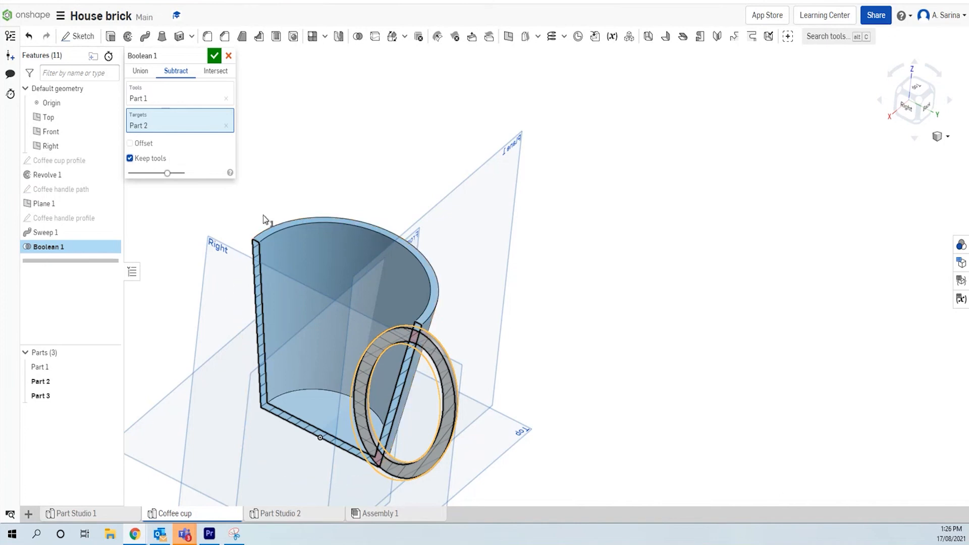
click(213, 56)
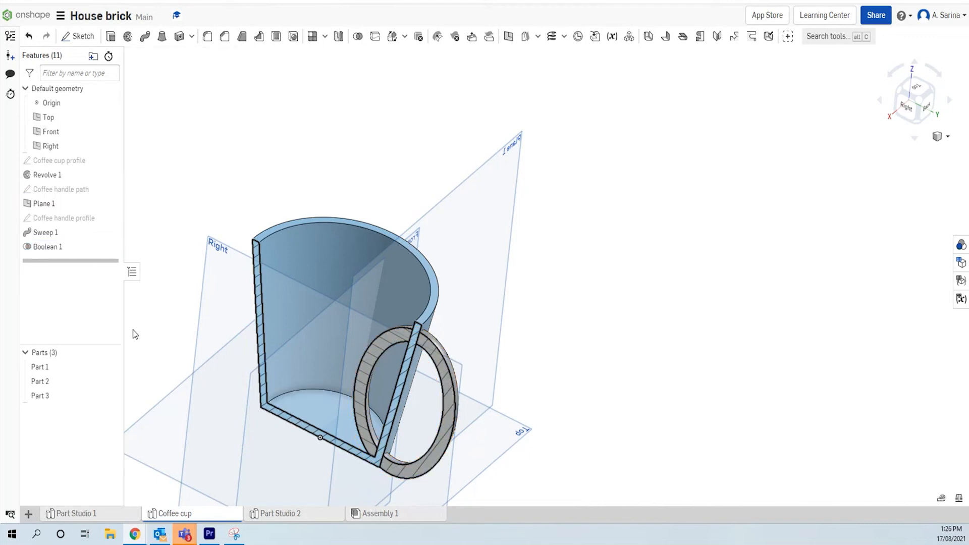
Step: Delete Part 3, the piece of the handle inside the cup
right_click(46, 397)
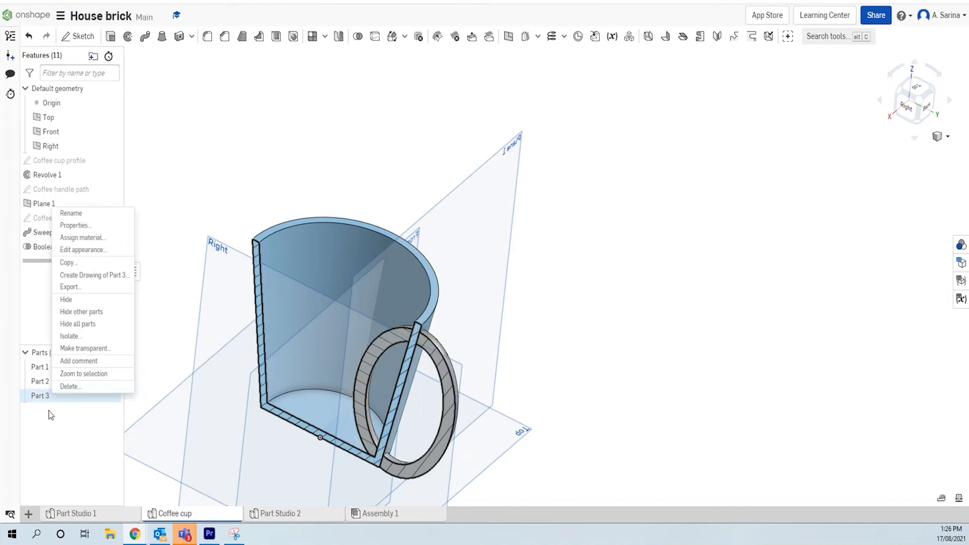
click(71, 386)
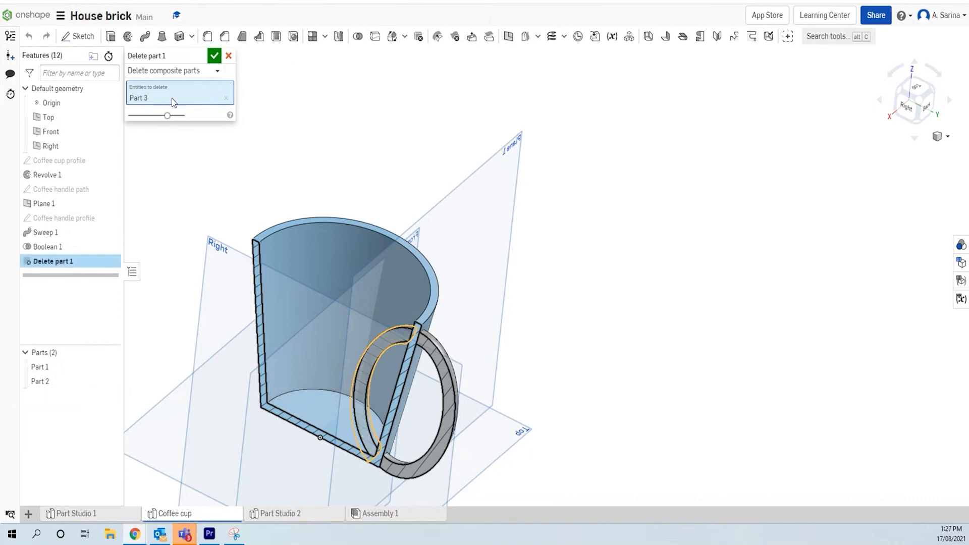
click(214, 56)
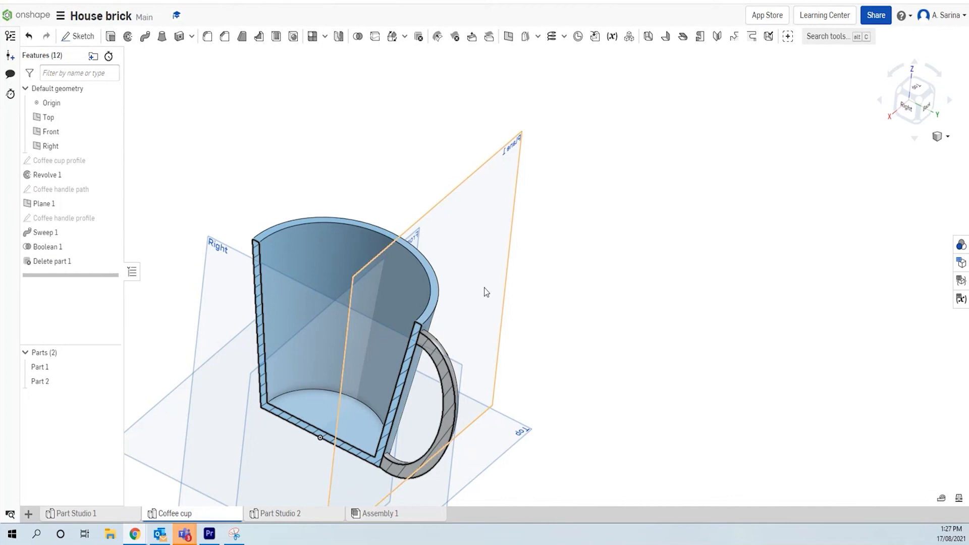
Step: Turn the section view off to show the whole cup and handle
click(950, 139)
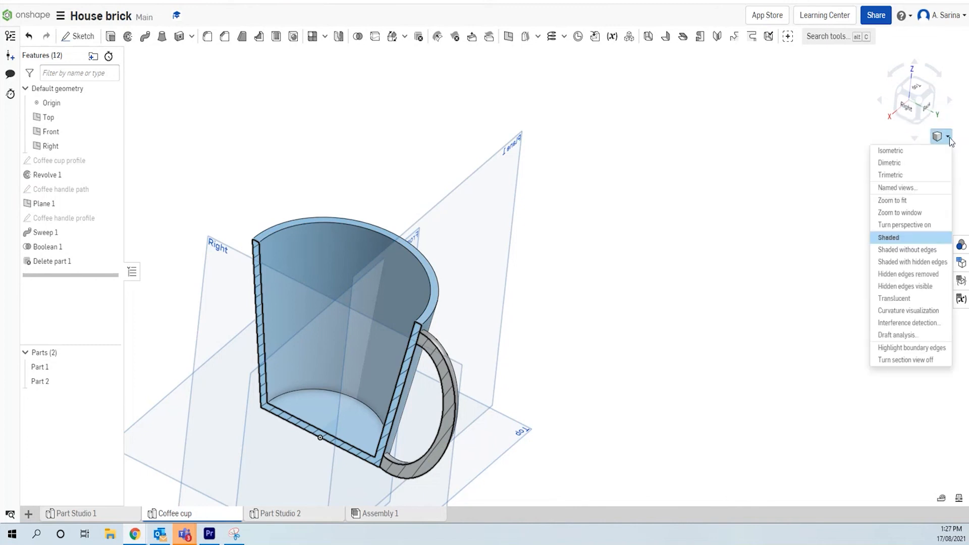
click(931, 360)
right_drag(583, 414, 464, 308)
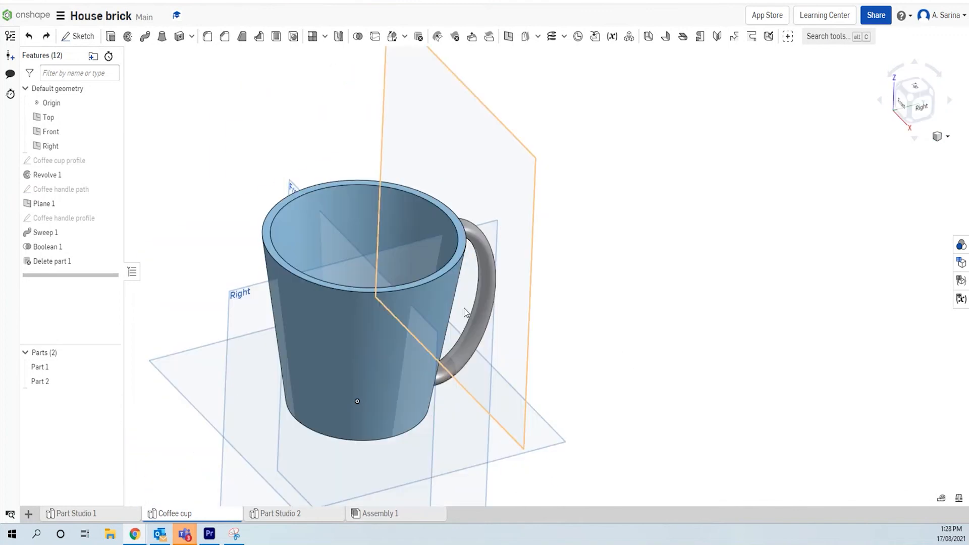
Step: Set up a 2 mm circular edge fillet on the inner edge of the cup's rim
right_drag(554, 370, 580, 387)
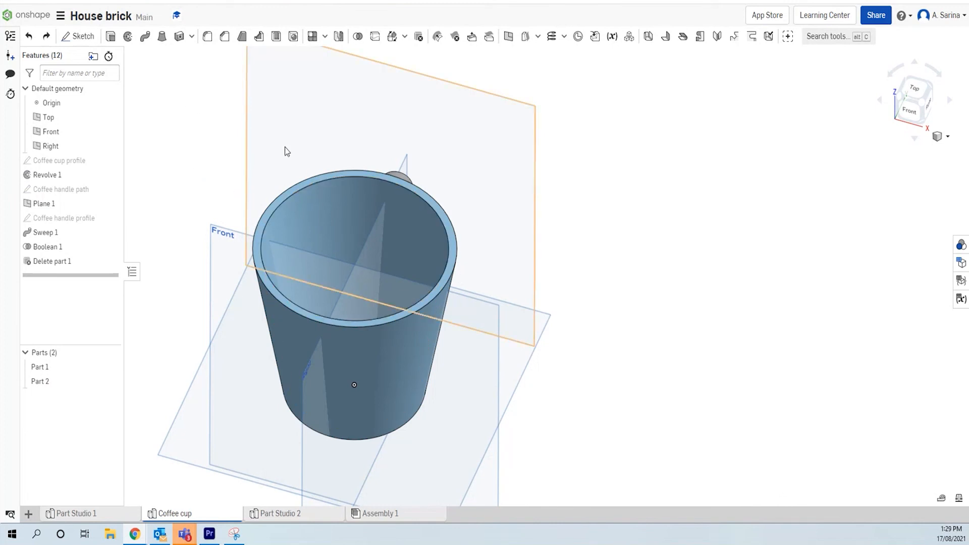
click(207, 38)
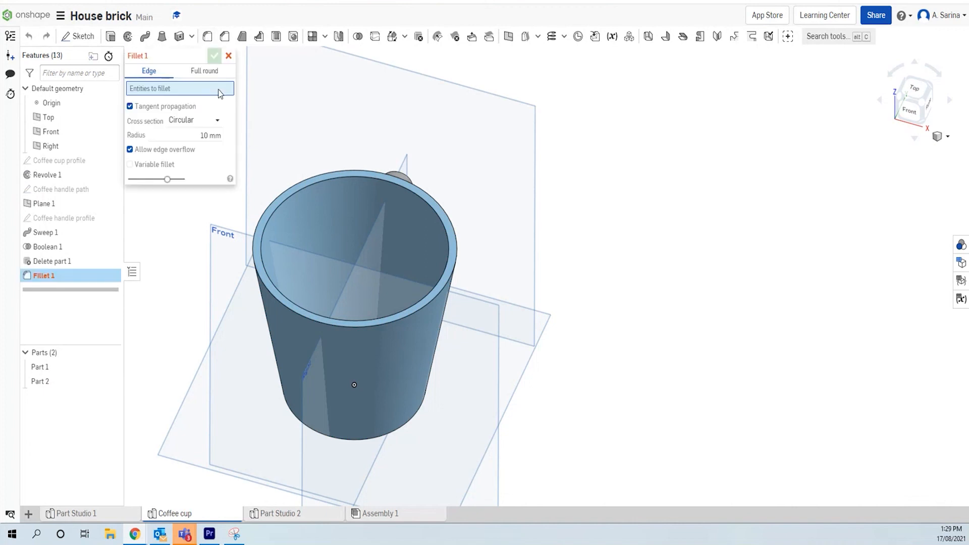
click(213, 135)
text(2)
key(Return)
click(291, 201)
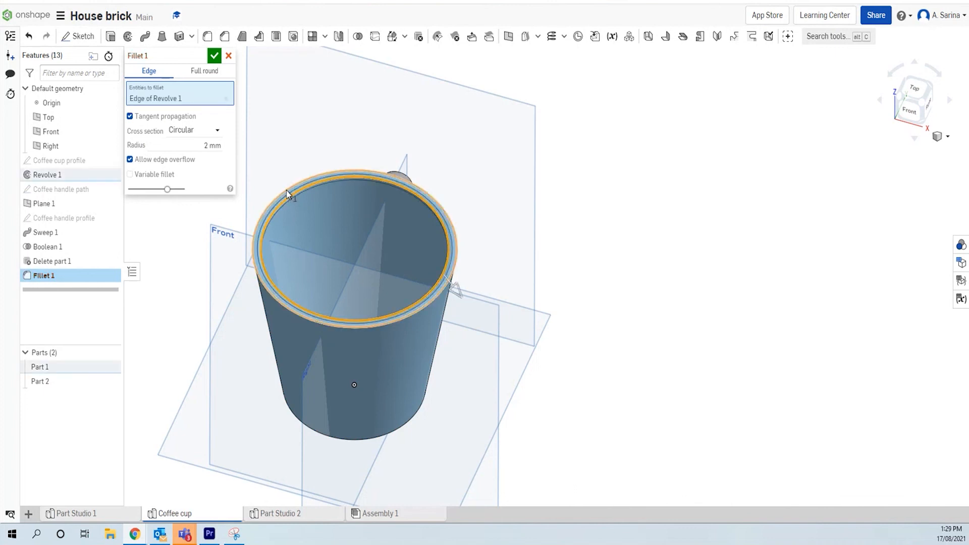
Step: Add the outer rim edge to the fillet, set the radius to 1.9 mm and finish it
click(303, 182)
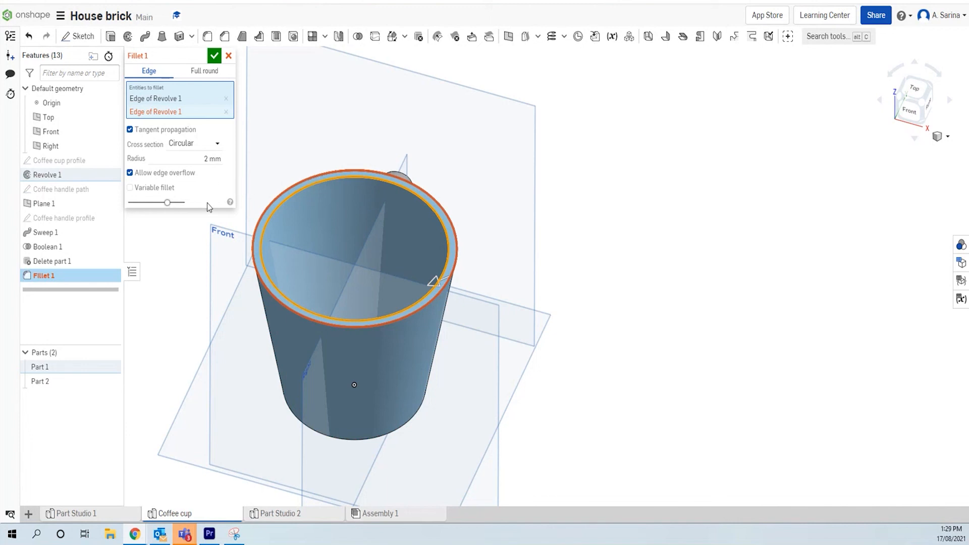
click(212, 158)
text(1)
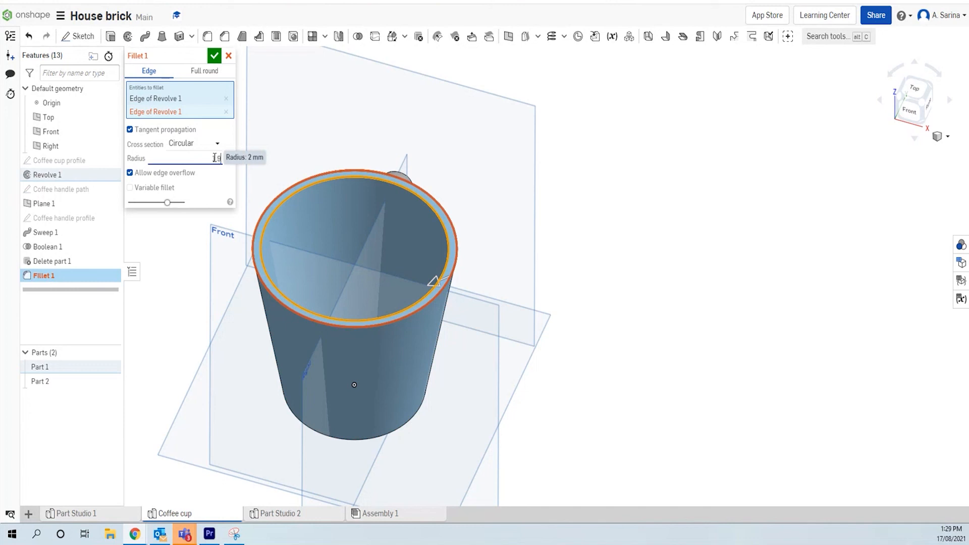
text(.9)
key(Return)
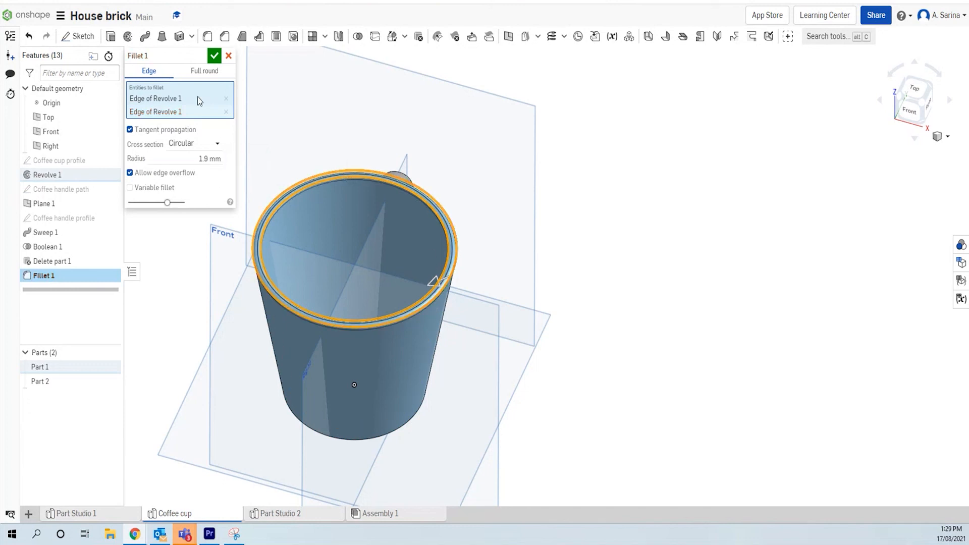
click(215, 56)
Step: Fillet the cup's inner floor edge and outer bottom edge with a 10 mm radius
right_drag(525, 353, 616, 333)
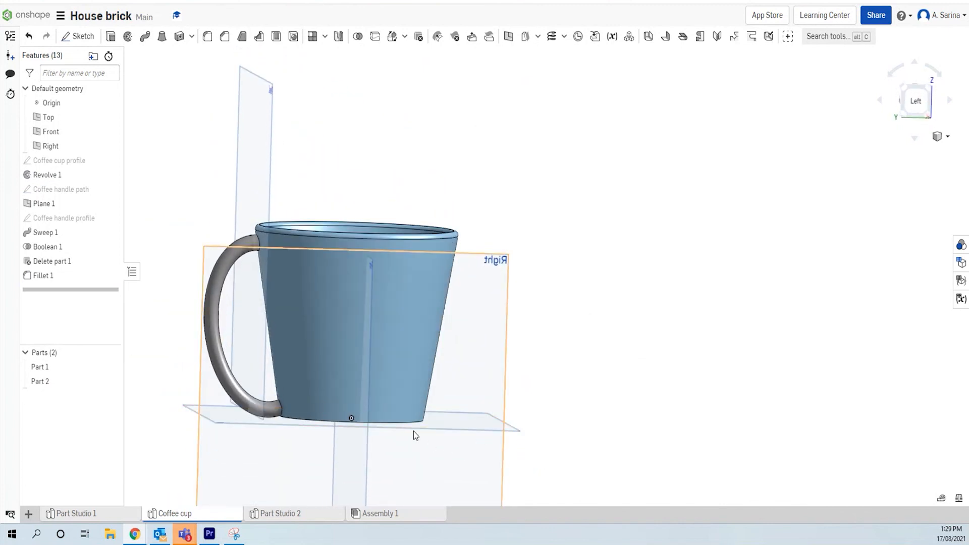
right_drag(608, 352, 596, 396)
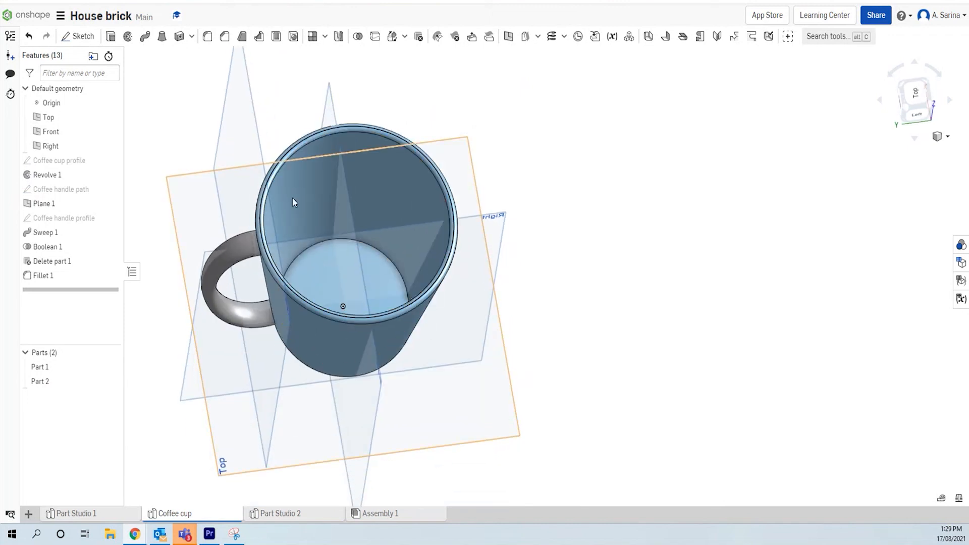
key(shift+f)
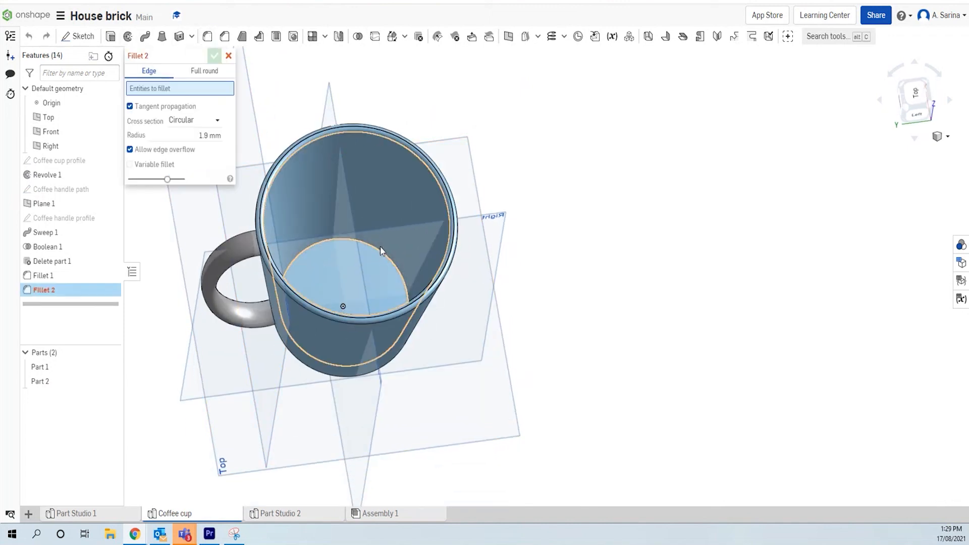
click(379, 248)
right_drag(483, 331, 476, 230)
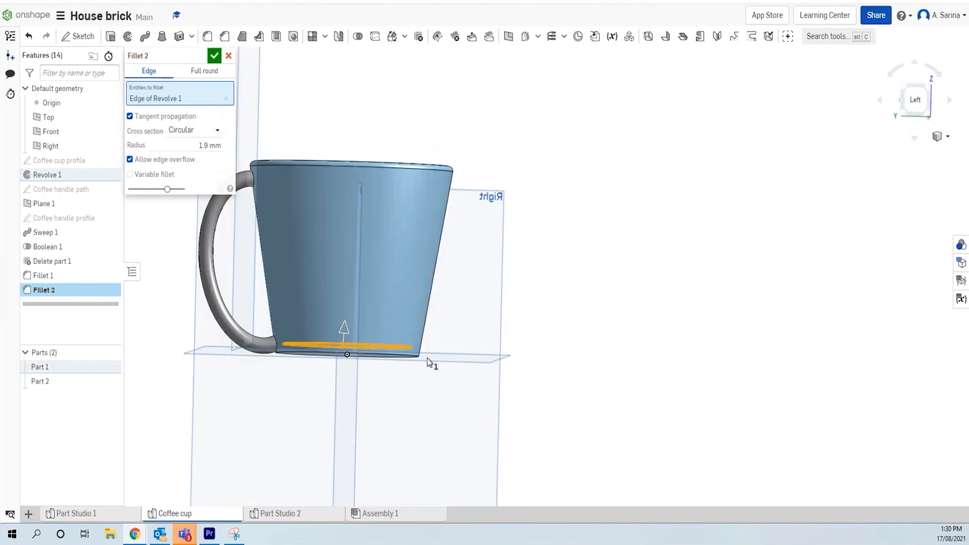
click(422, 362)
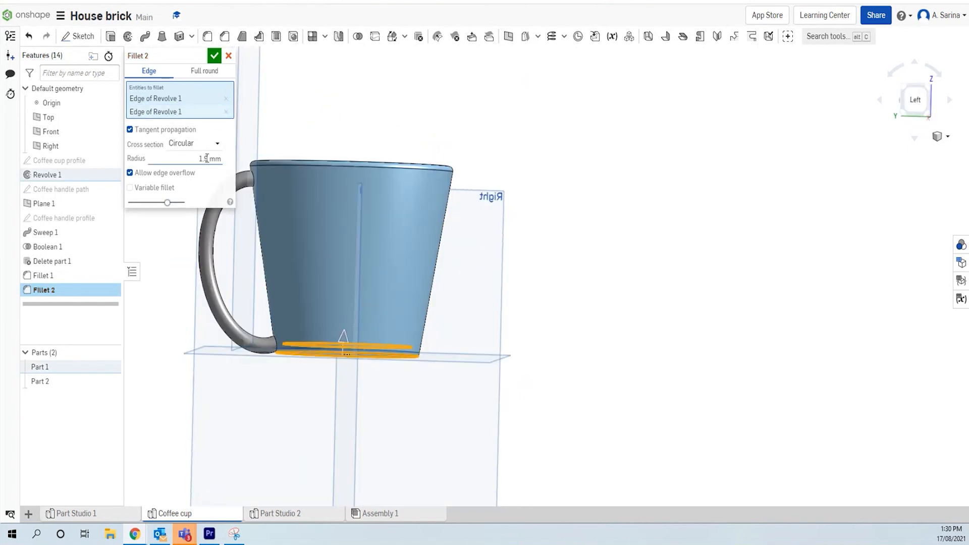
click(210, 158)
text(0)
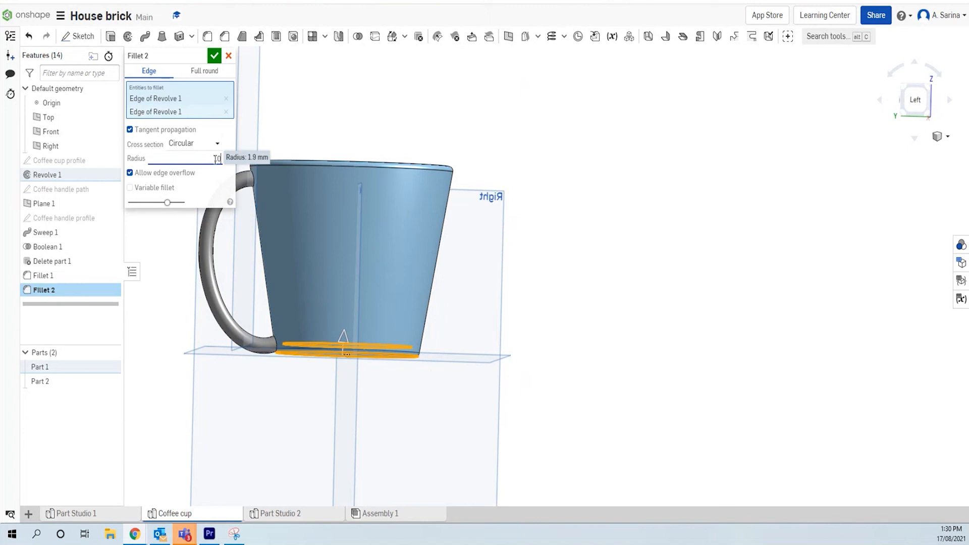
key(Return)
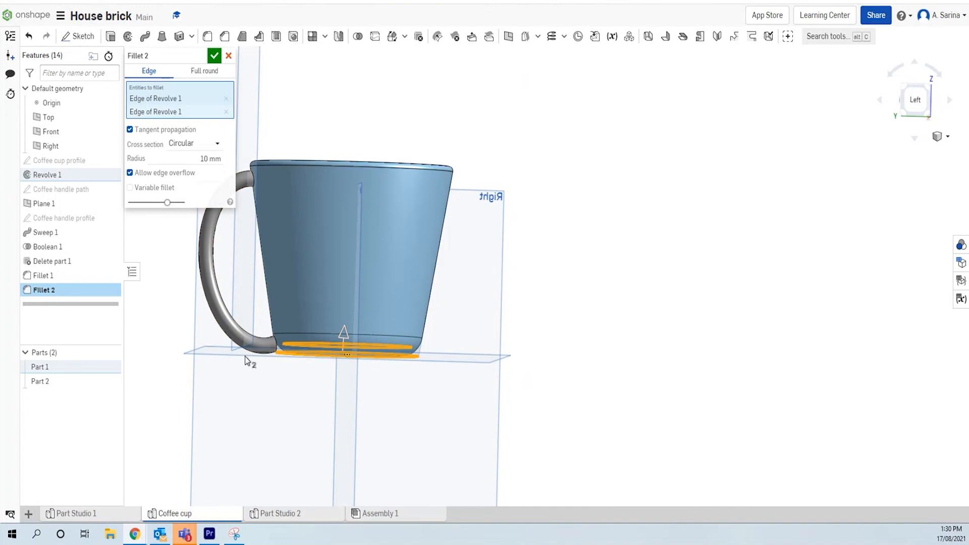
right_drag(255, 414, 302, 430)
click(213, 55)
right_drag(392, 392, 513, 352)
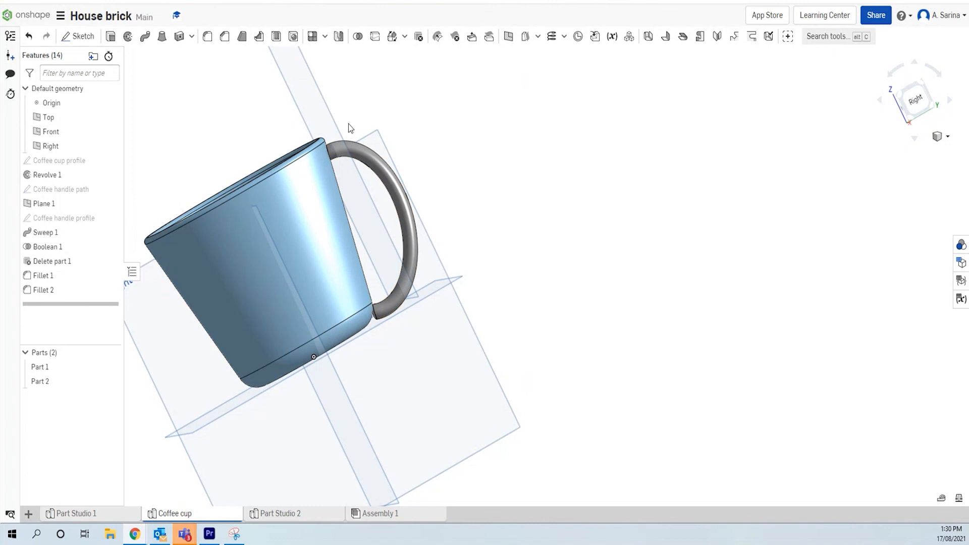
Step: Reopen the coffee handle path sketch and set the ellipse's long axis to 65 mm
right_drag(399, 167, 400, 131)
right_drag(558, 399, 449, 252)
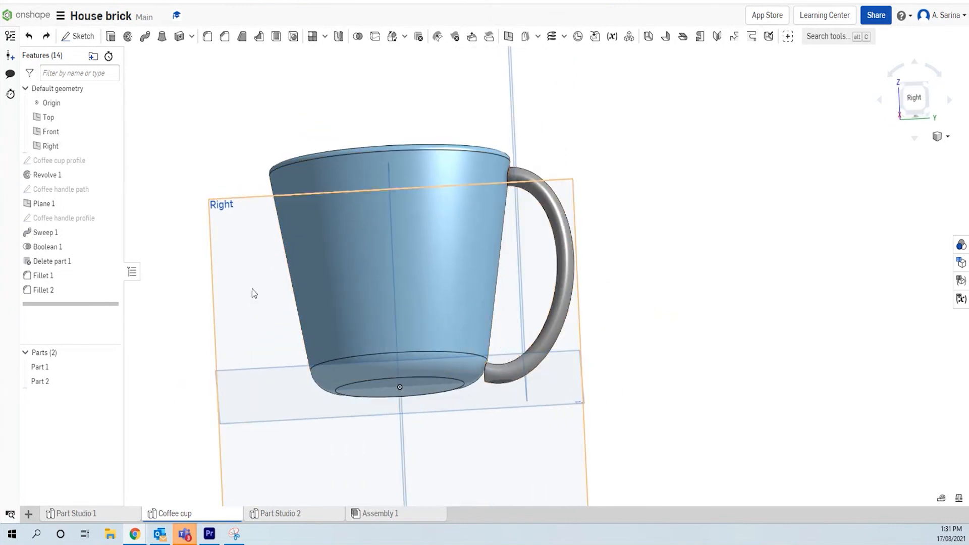
right_drag(227, 249, 282, 322)
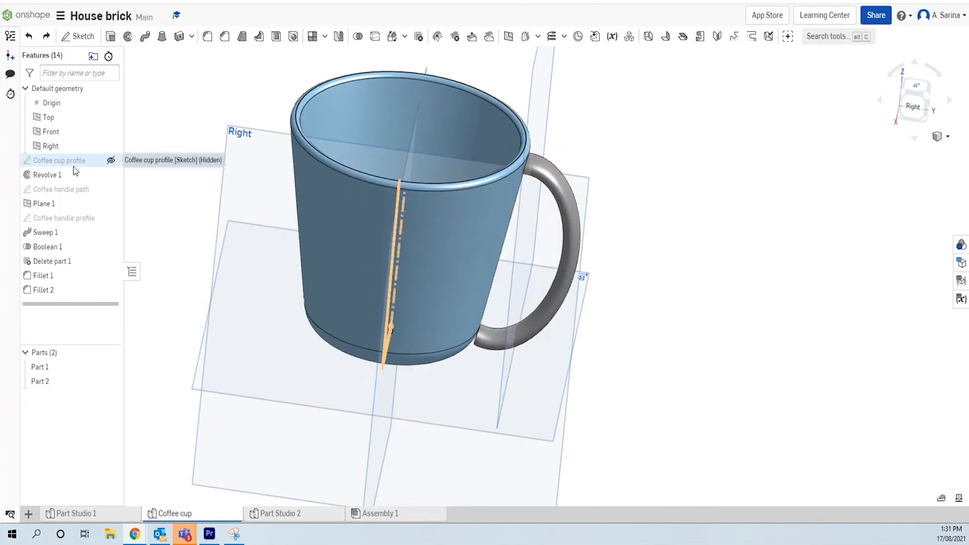
double_click(77, 192)
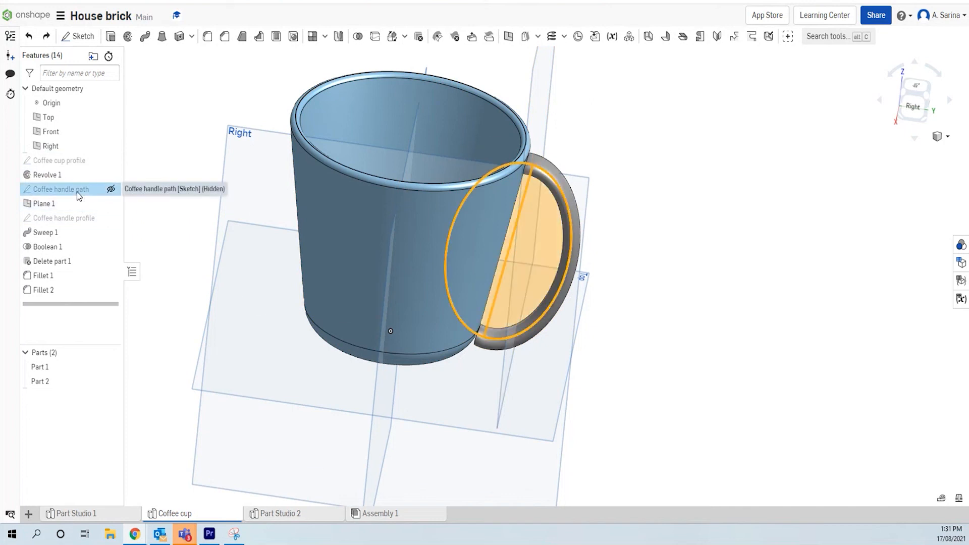
key(n)
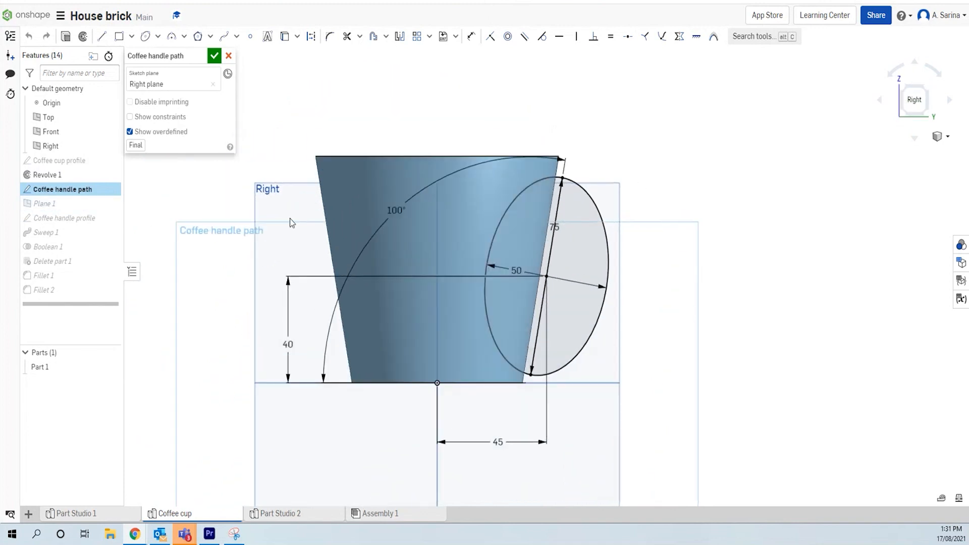
double_click(554, 227)
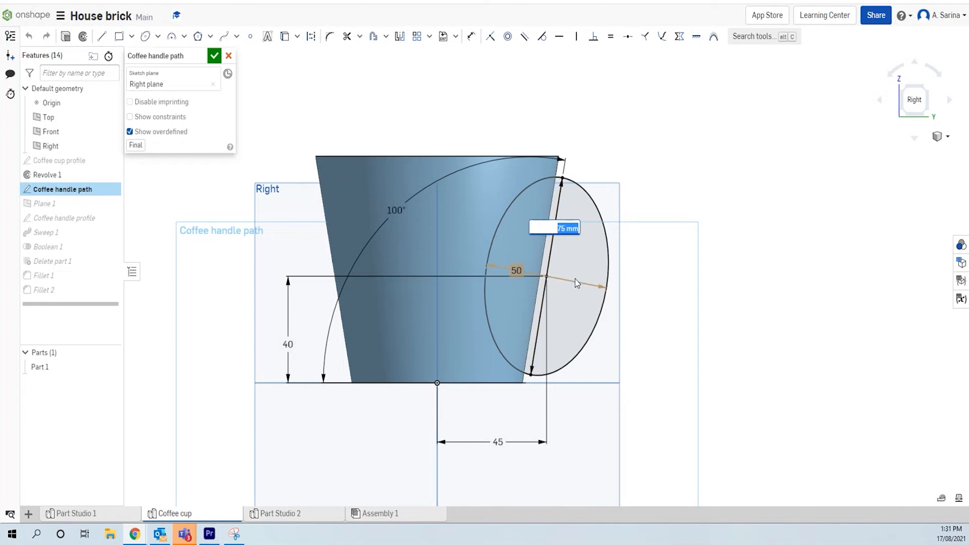
text(65)
key(Return)
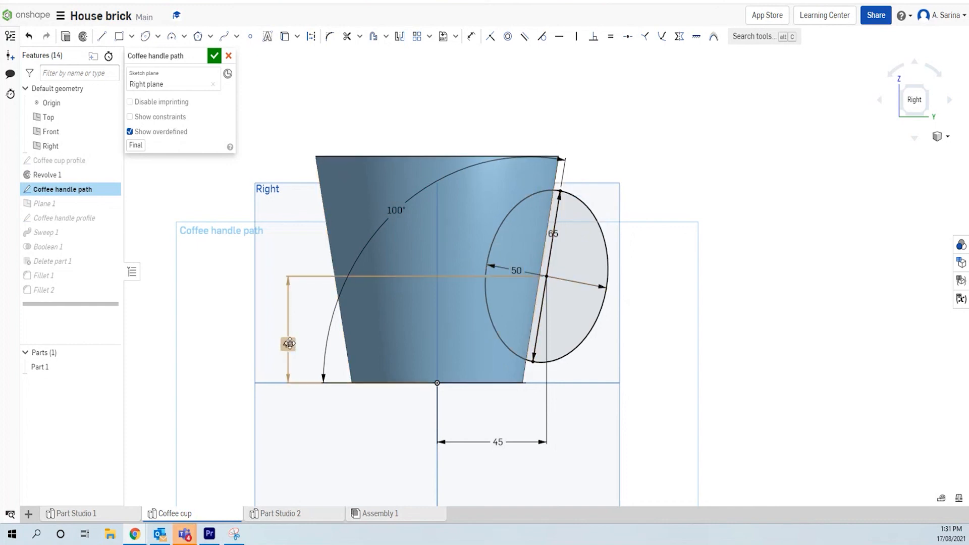
Step: Try a height of 50 mm for the handle ellipse's centre above the cup's base
double_click(290, 347)
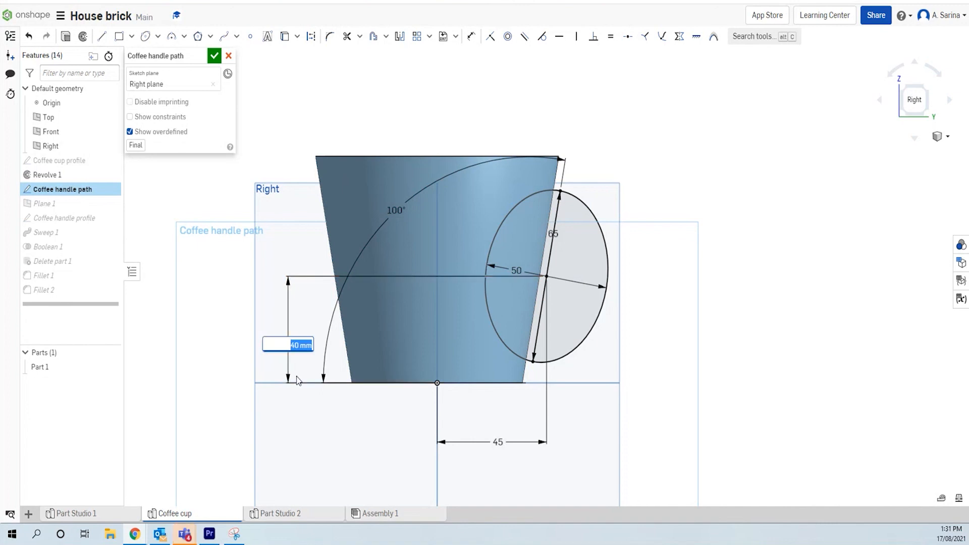
text(50)
key(Return)
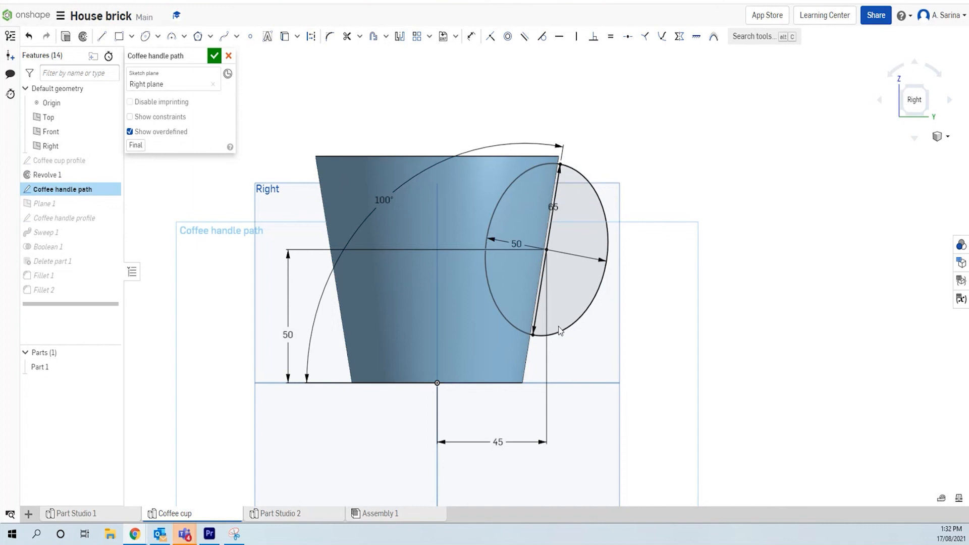
Step: Set the handle ellipse's centre height above the cup's base to 45 mm and finish the sketch
double_click(288, 335)
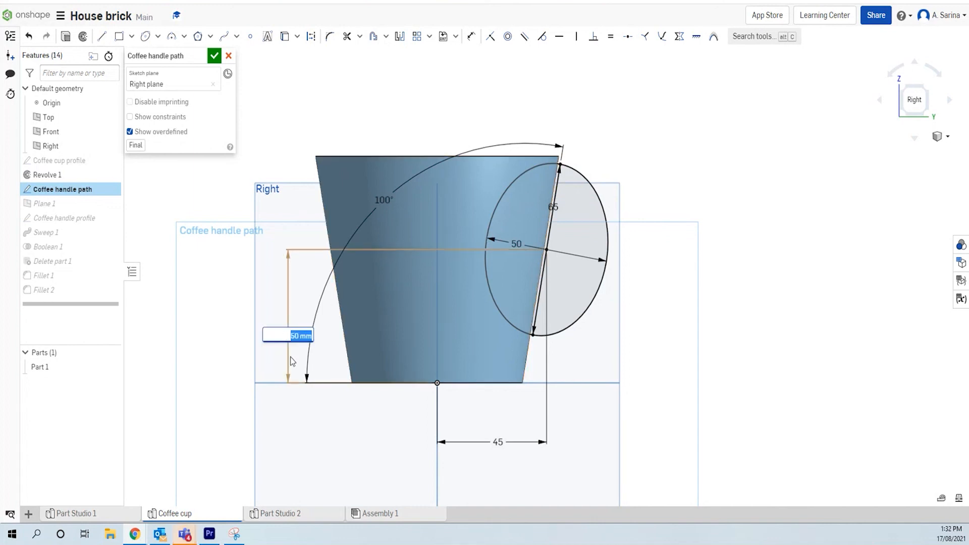
text(45)
key(Return)
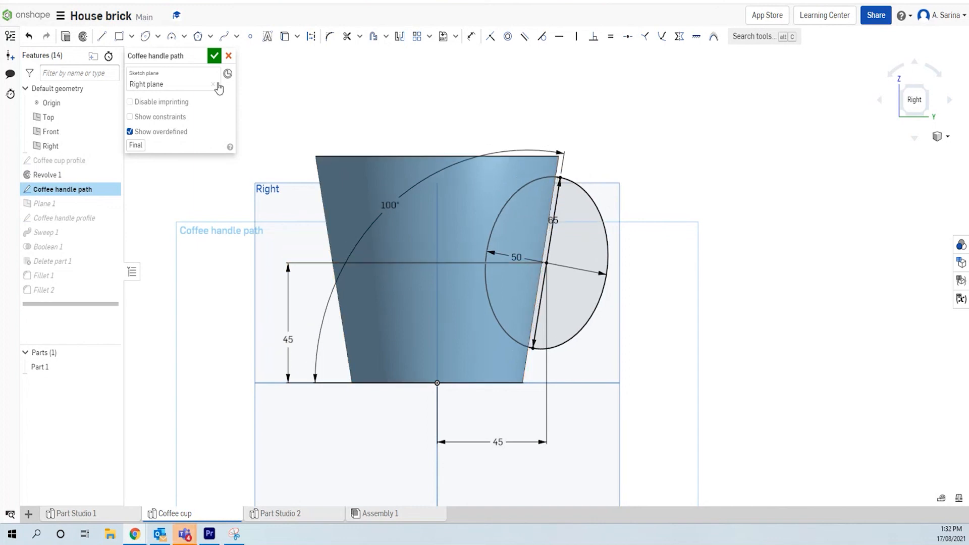
click(214, 56)
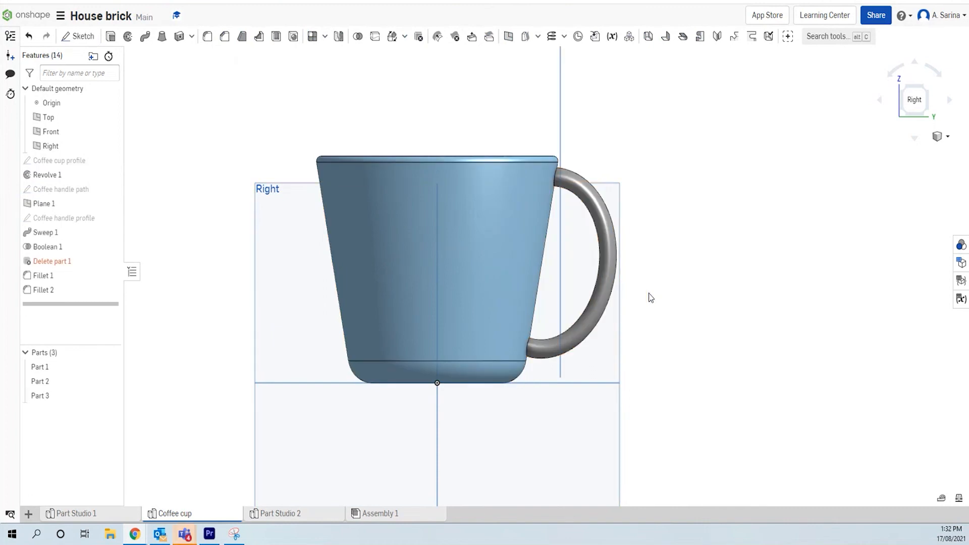
Step: Remove the broken Delete part feature and delete the handle piece inside the cup, Part 3, with a new one
right_drag(656, 285, 474, 329)
right_drag(379, 340, 373, 167)
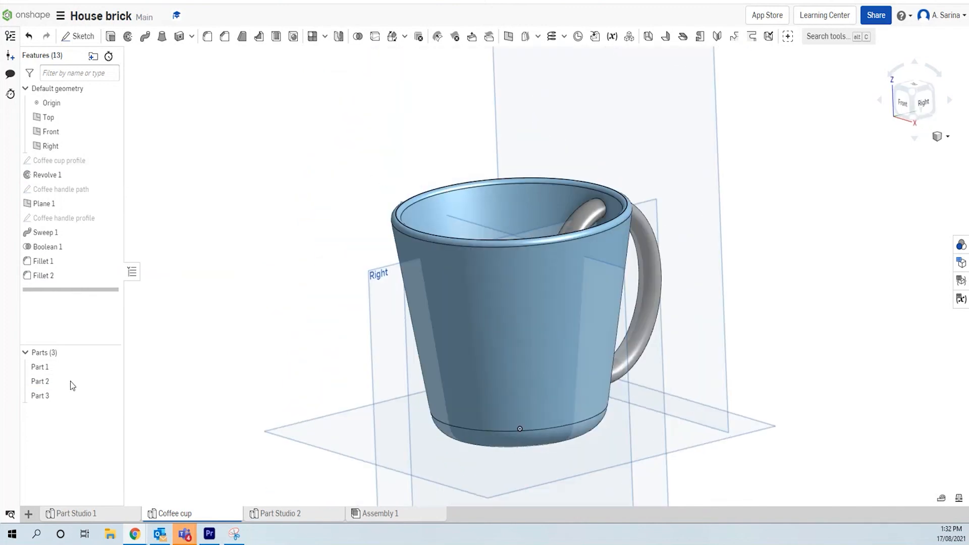
right_drag(234, 322, 259, 349)
click(40, 396)
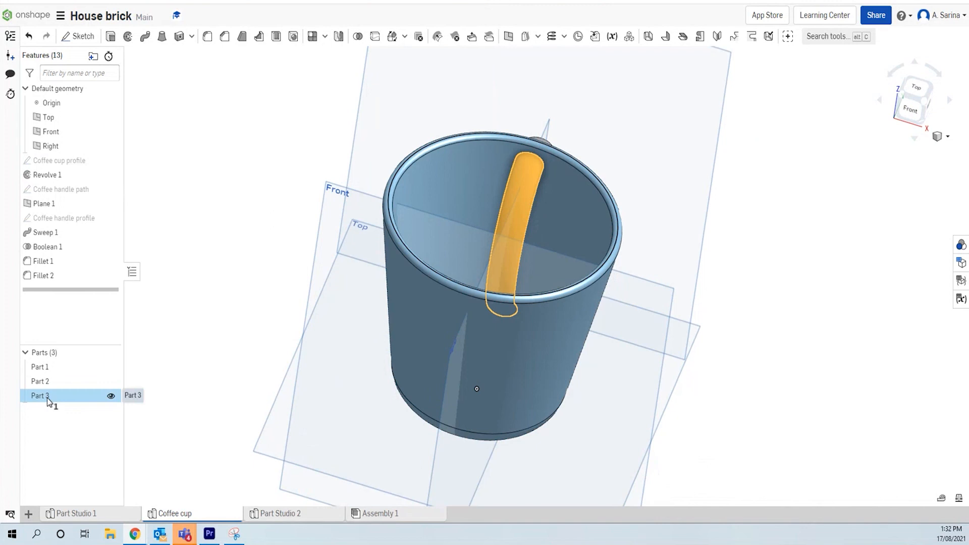
key(Delete)
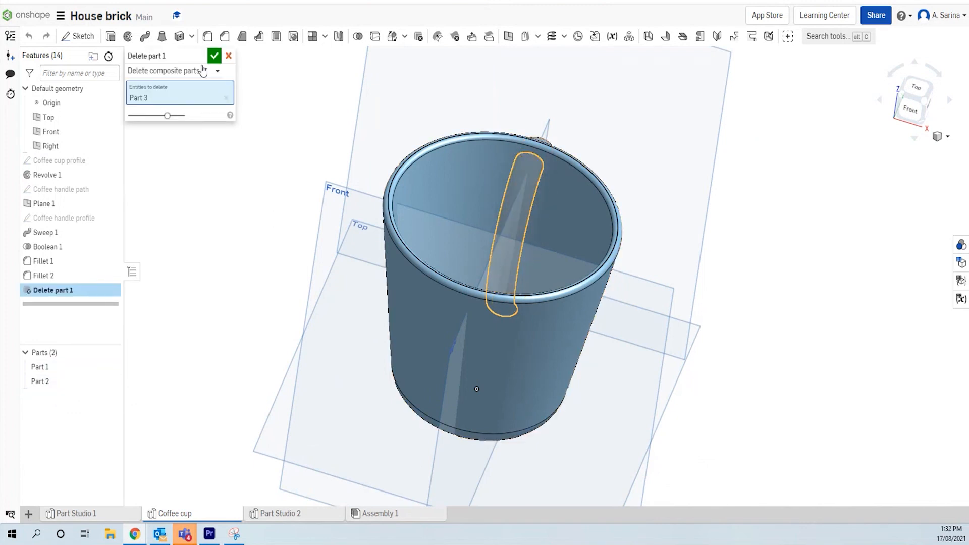
click(214, 55)
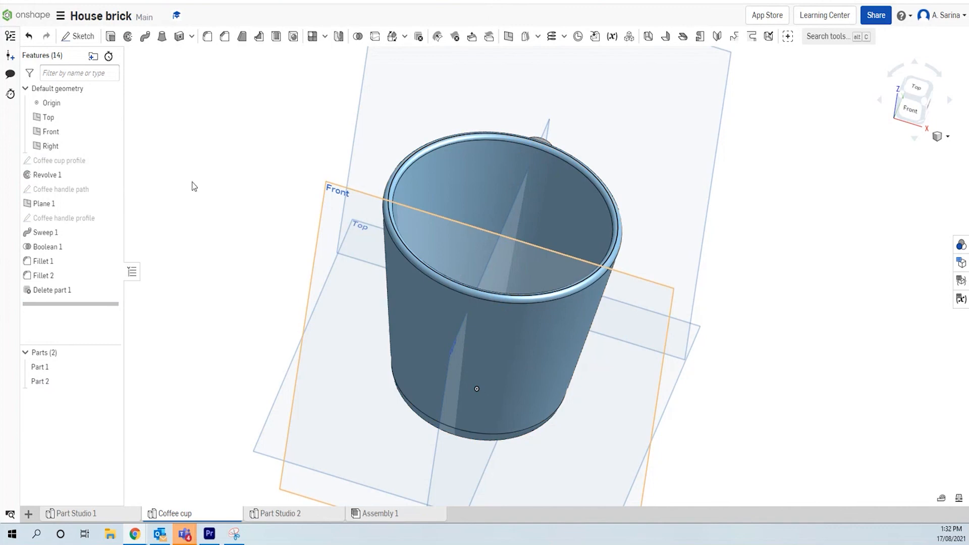
Step: Examine the cup's interior, base and handle joints from all sides
right_drag(705, 270, 657, 277)
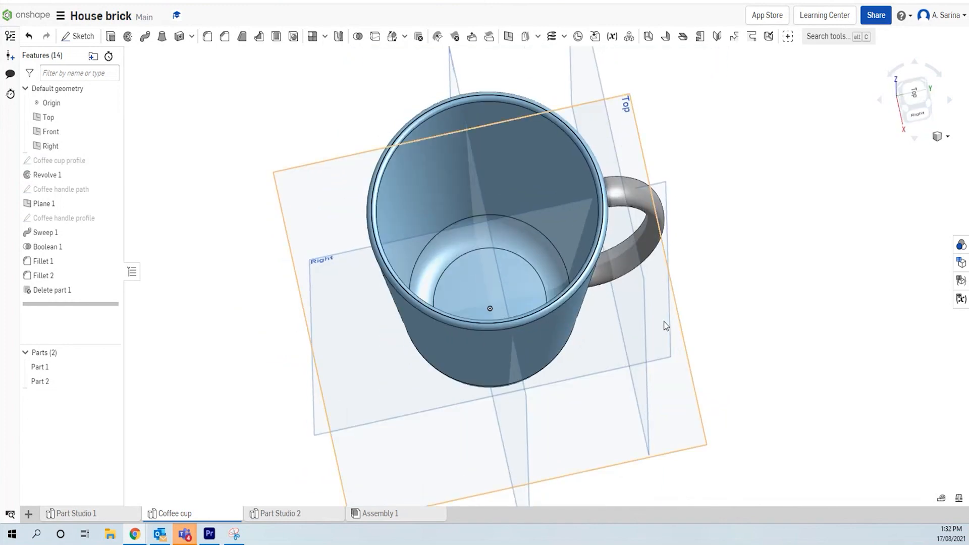
mouse_move(664, 321)
right_down()
mouse_move(689, 359)
mouse_move(701, 402)
mouse_move(683, 391)
mouse_move(667, 331)
right_up()
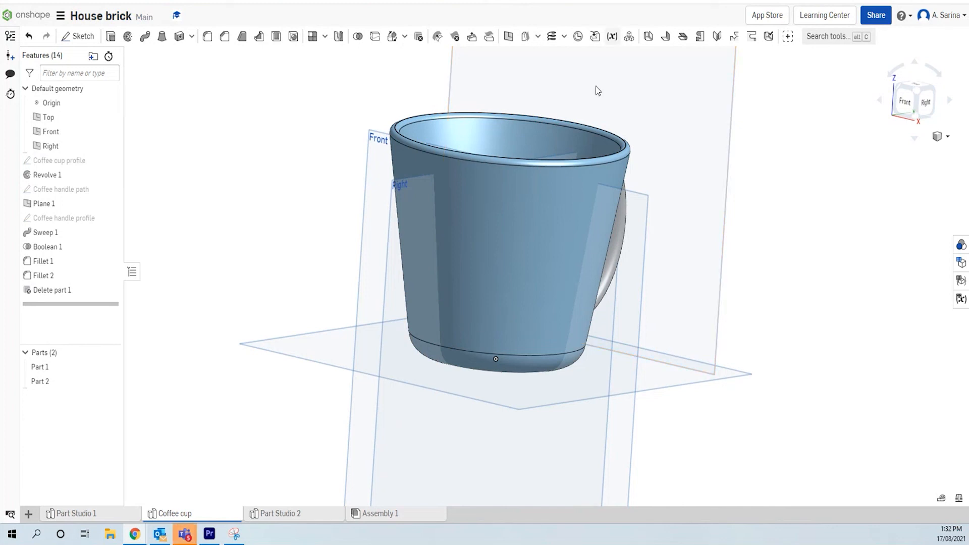
right_drag(786, 219, 790, 253)
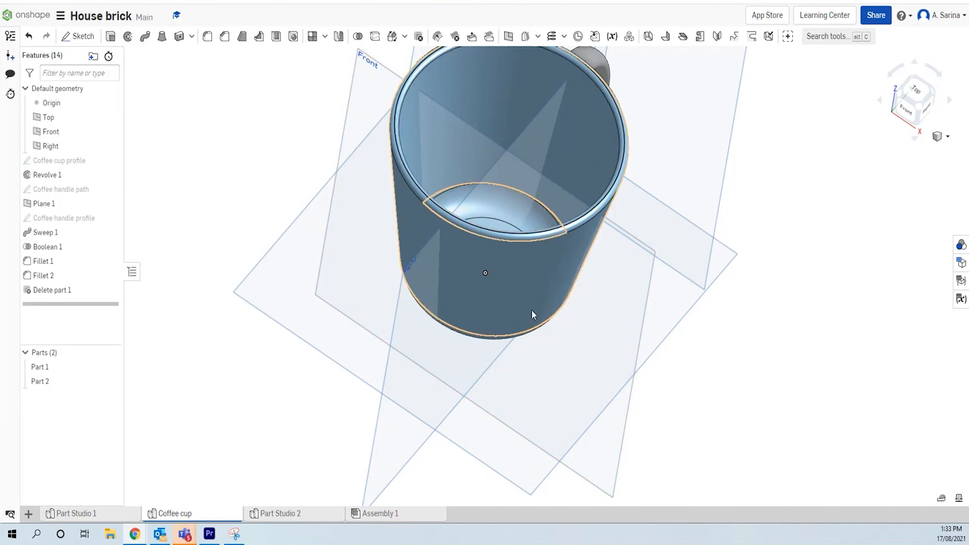
right_drag(665, 236, 606, 164)
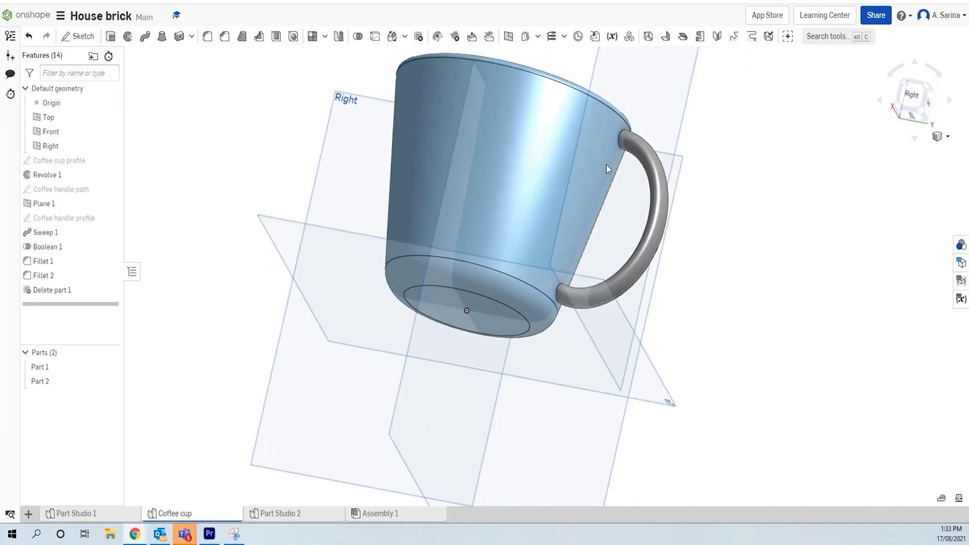
right_drag(736, 307, 763, 310)
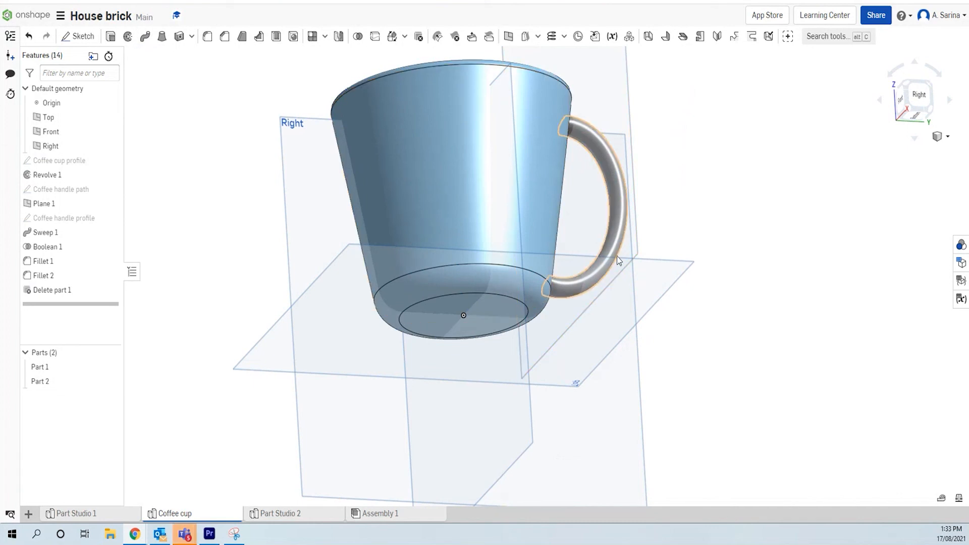
right_drag(789, 232, 641, 232)
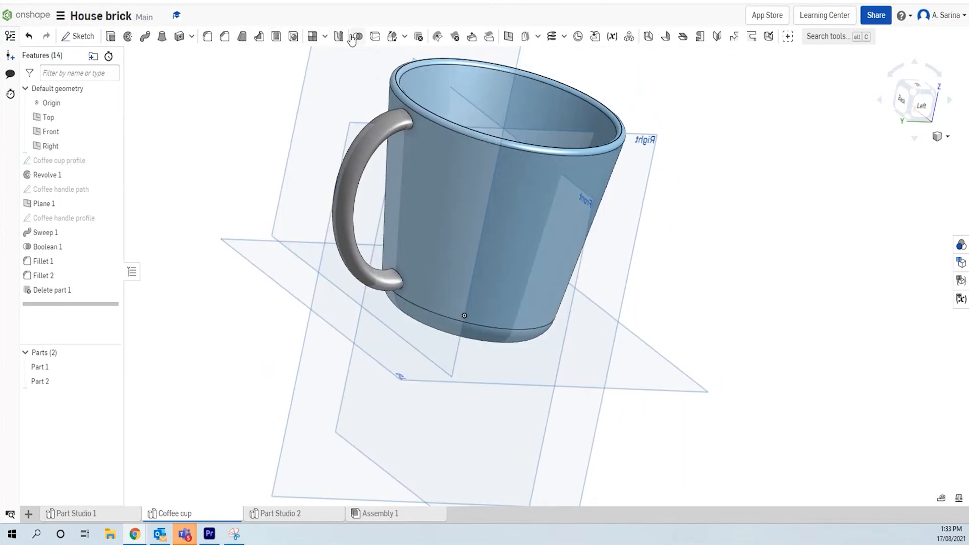
right_drag(262, 238, 404, 241)
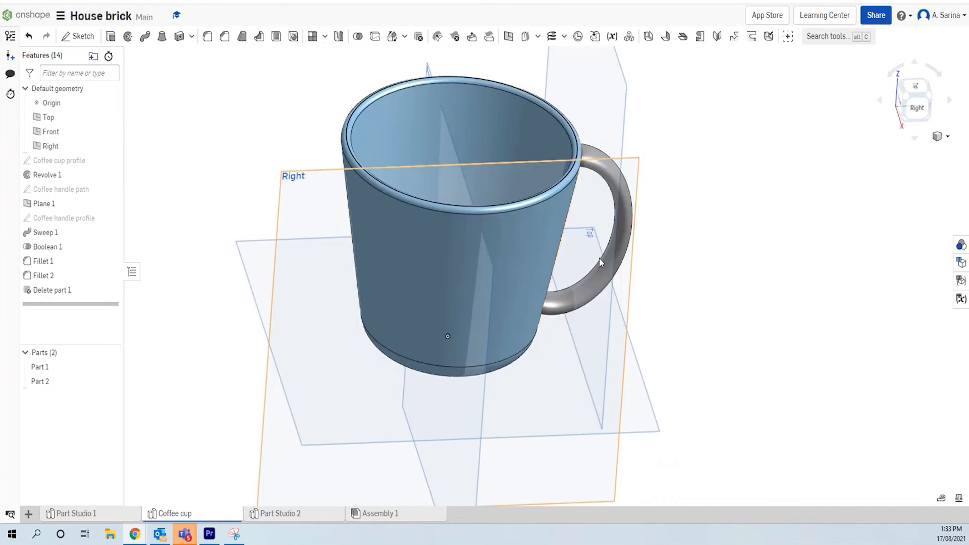
right_drag(627, 367, 763, 331)
right_drag(664, 309, 540, 304)
right_drag(719, 352, 623, 319)
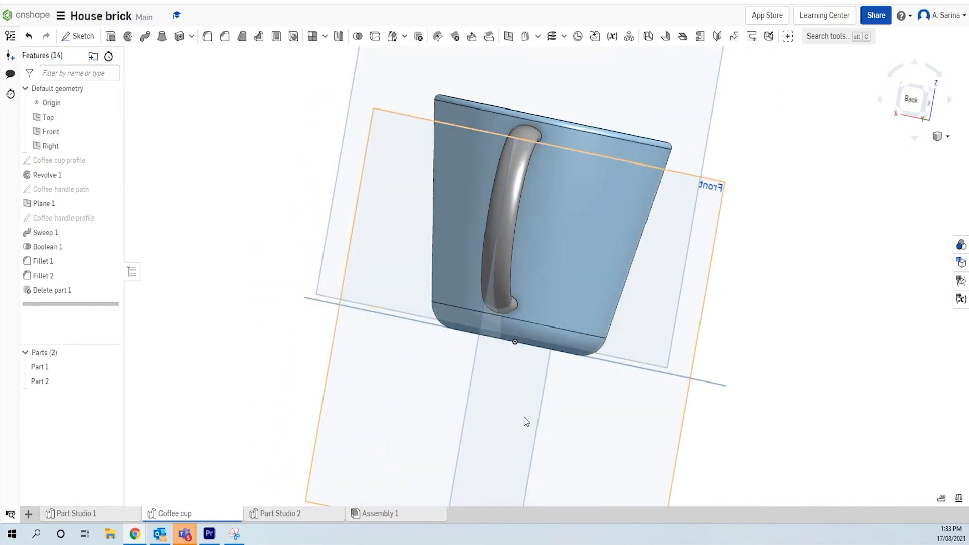